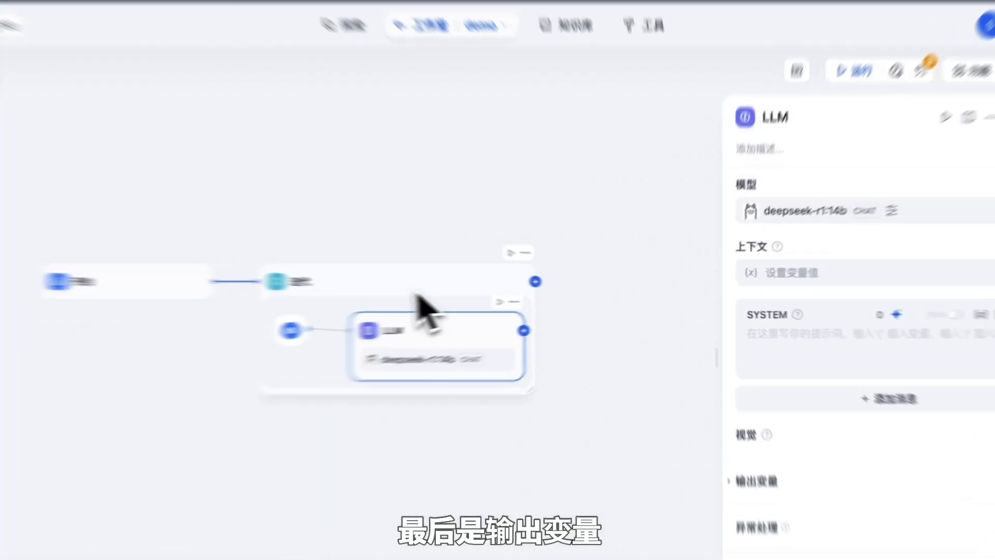
Open the settings of the iteration node around the LLM node and choose a variable as its output
left_click(422, 306)
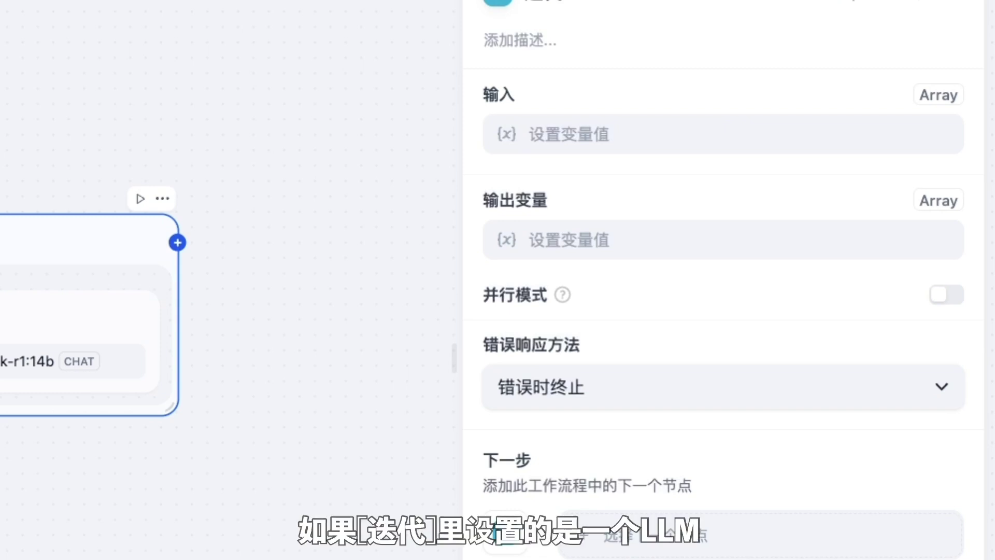
left_click(573, 250)
left_click(582, 369)
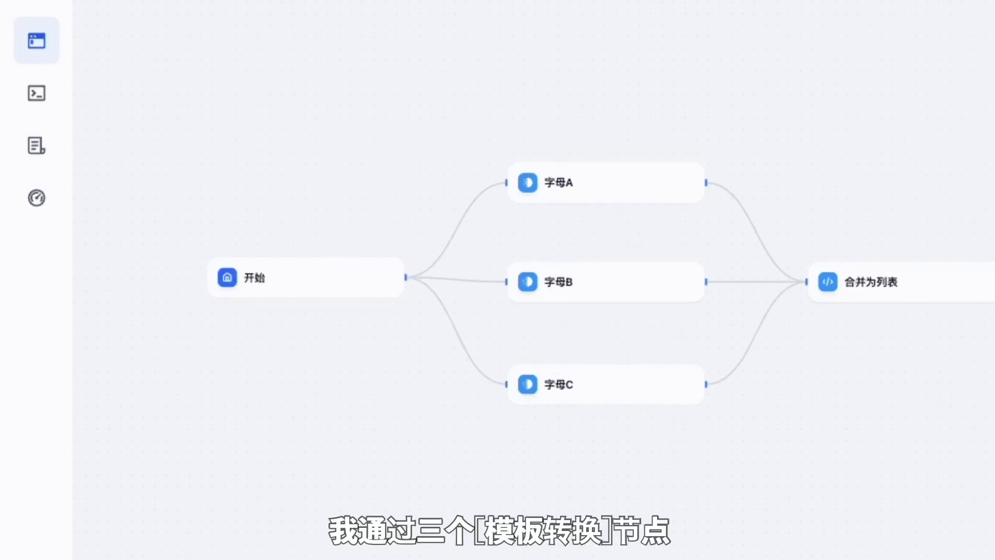
Inspect the template code of the 字母A, 字母B and 字母C nodes one after another
left_click(606, 195)
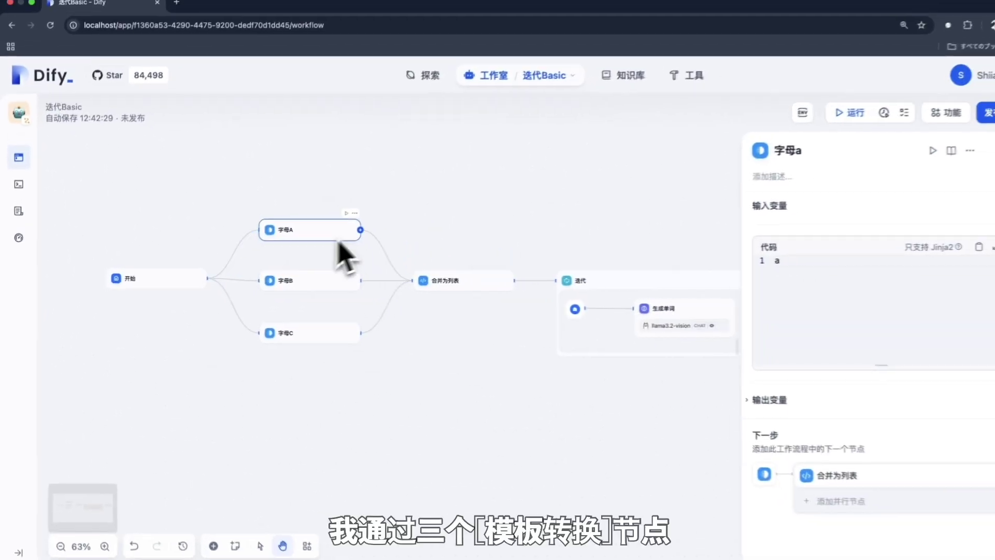
left_click(347, 280)
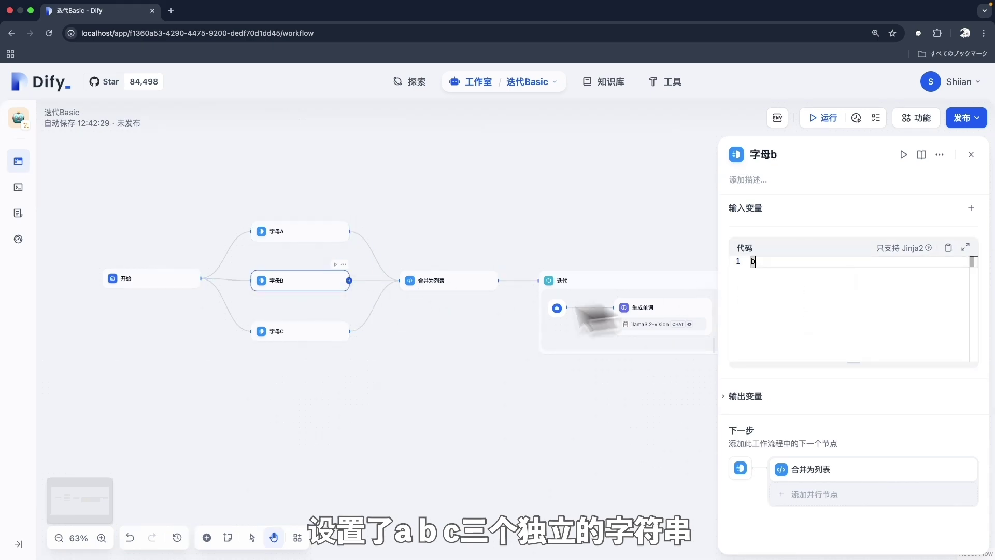
left_click(314, 335)
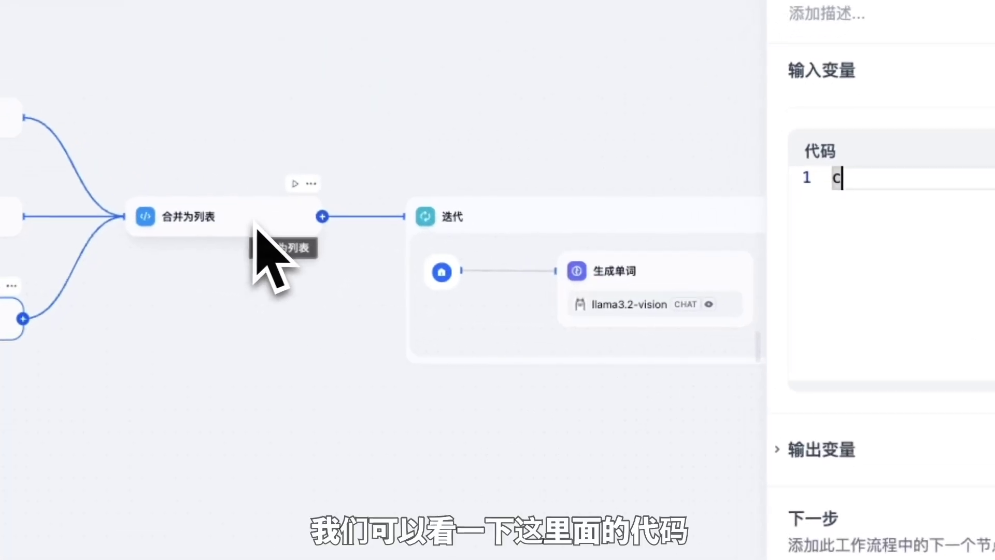
Examine the input variables arg1 to arg3 and the Python code of the 合并为列表 node
left_click(255, 221)
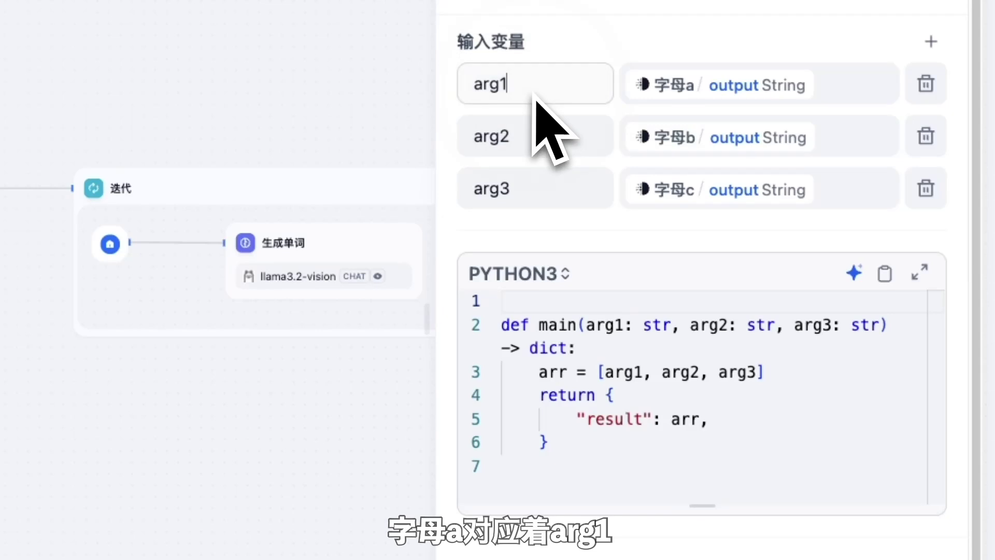
left_click(582, 134)
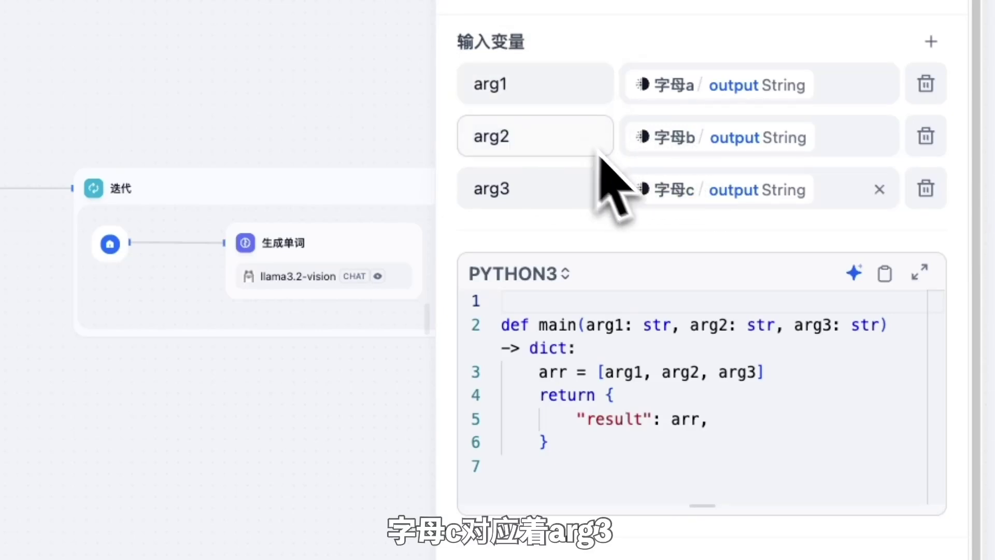
left_click(577, 205)
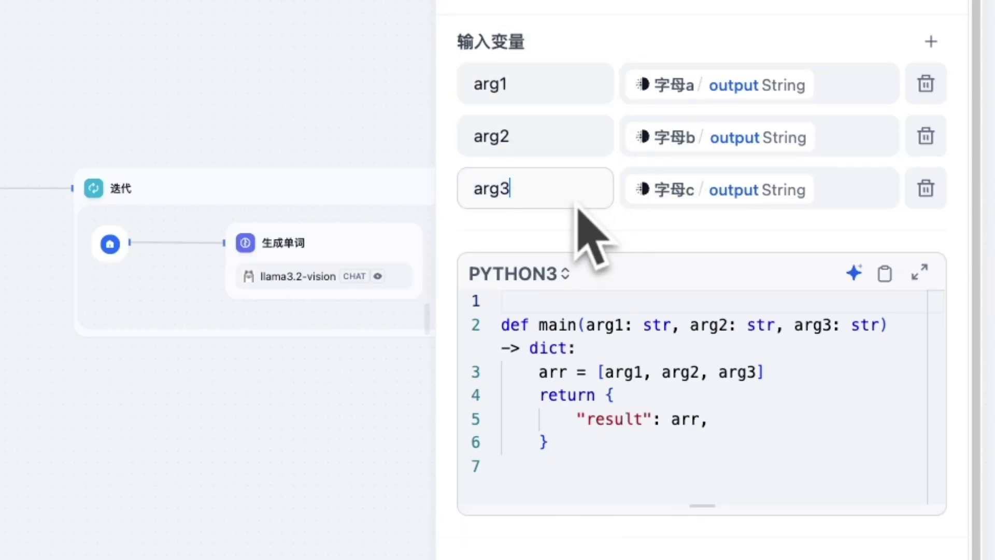
left_click(668, 331)
left_click(881, 328)
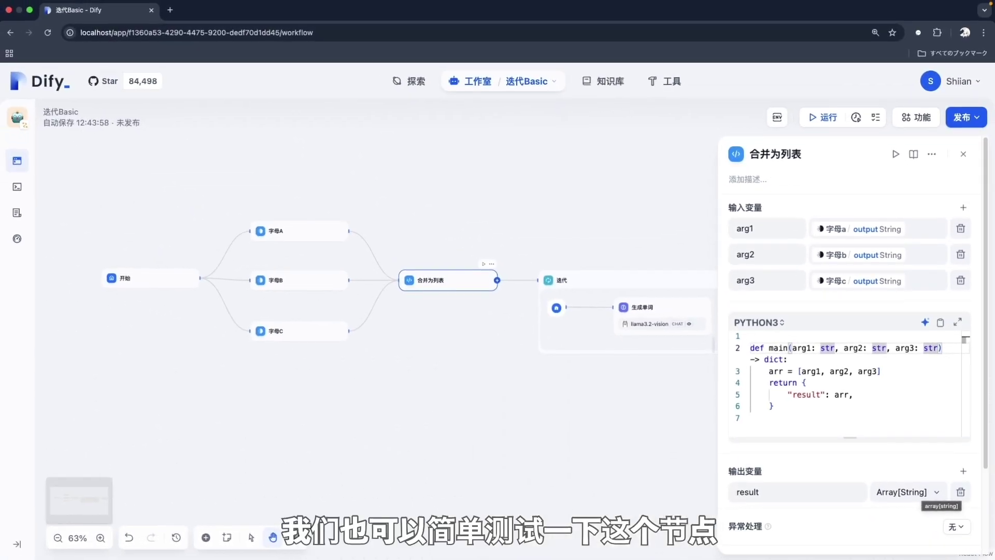
Test-run the 合并为列表 node with arg1 set to a, arg2 to b and arg3 to c
left_click(895, 154)
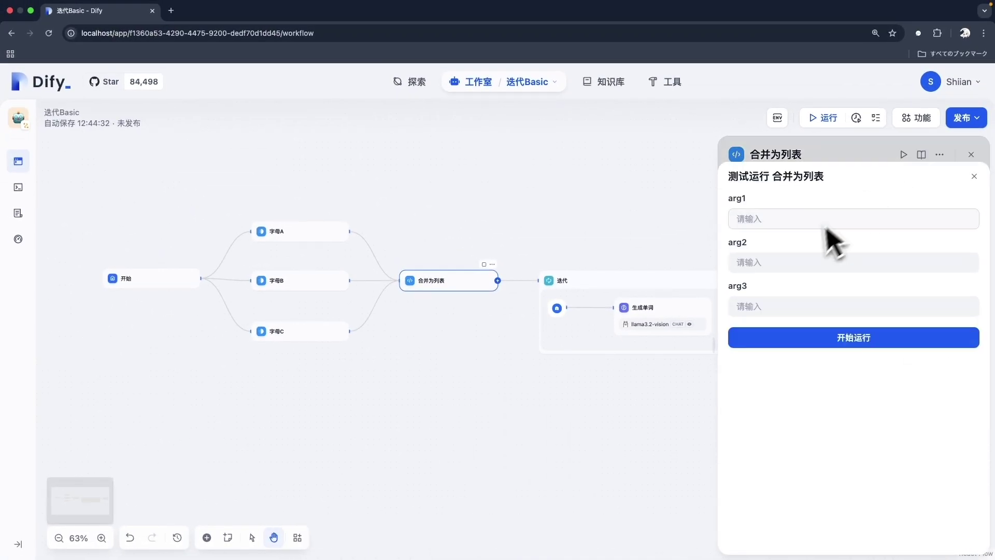
type("a")
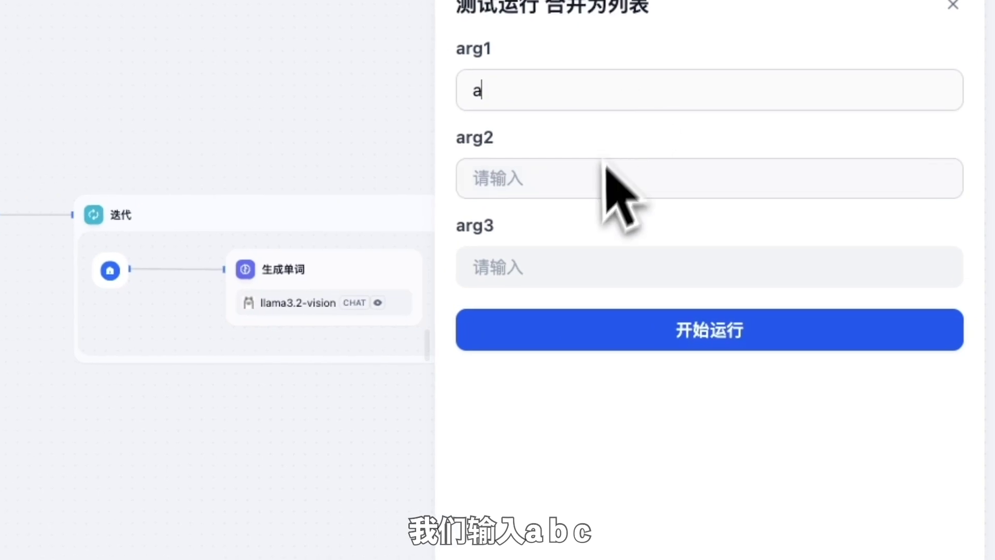
left_click(604, 195)
type("b")
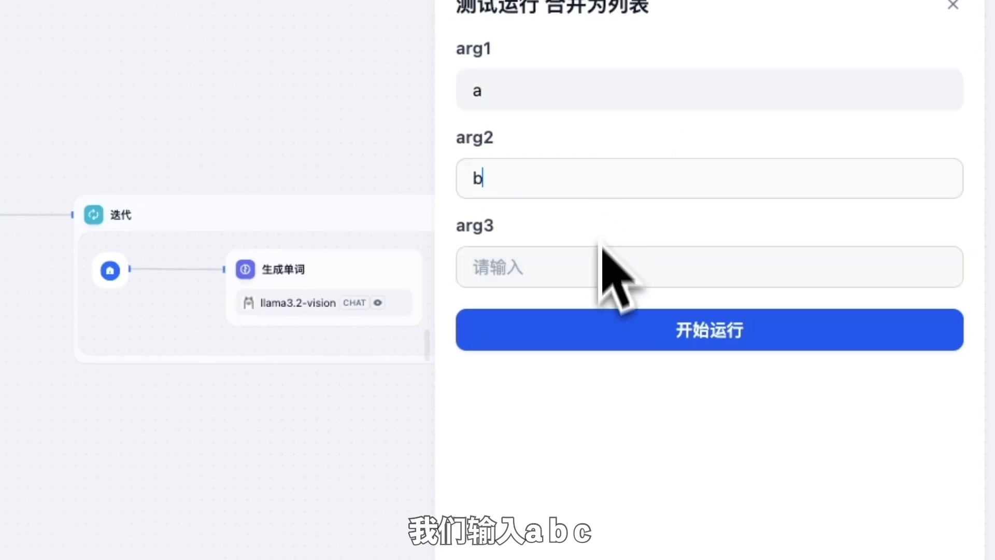
left_click(604, 265)
type("c")
left_click(675, 343)
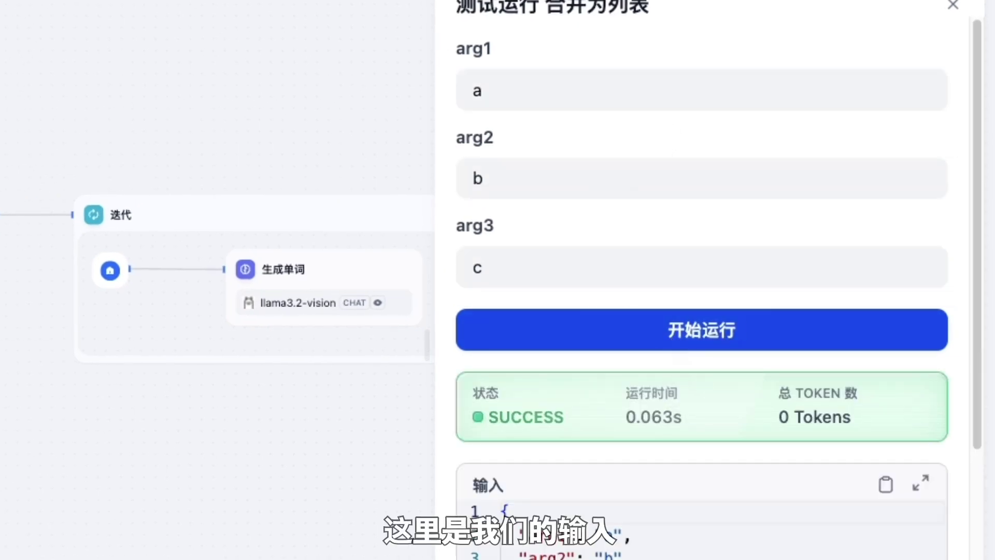
Review the input and the result list of the test run, and close the 合并为列表 node's settings
scroll(777, 478, "down", 3)
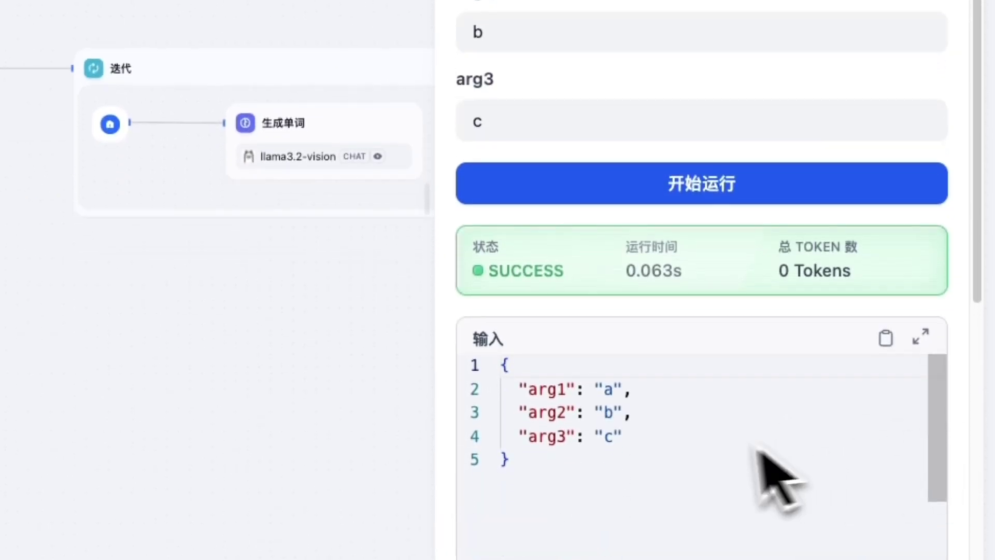
left_click(705, 446)
scroll(971, 474, "down", 6)
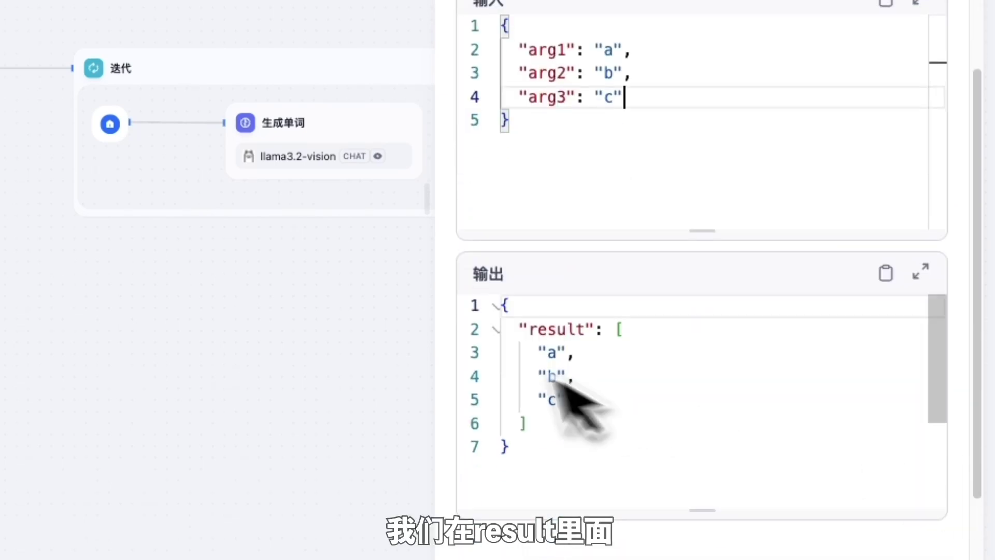
left_click_drag(573, 429, 631, 342)
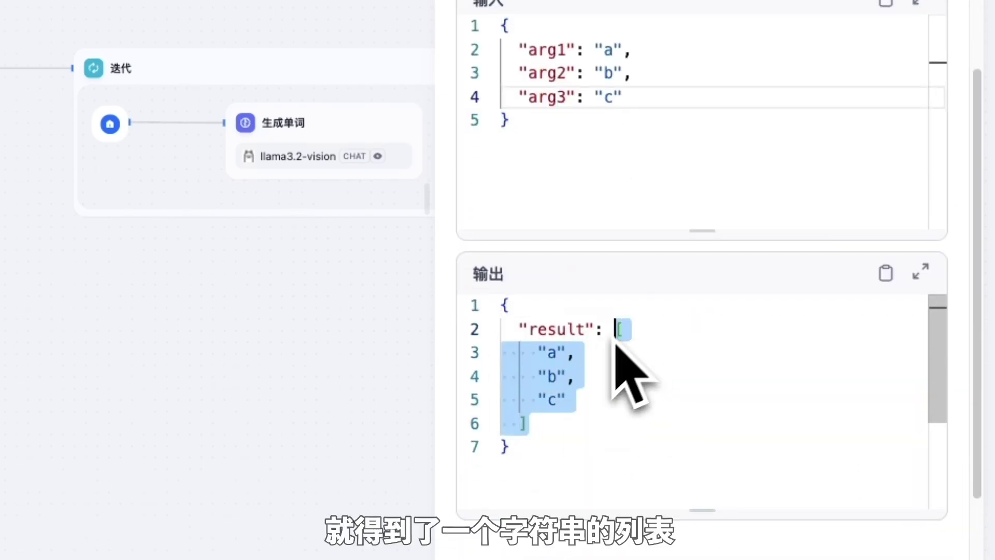
left_click(952, 201)
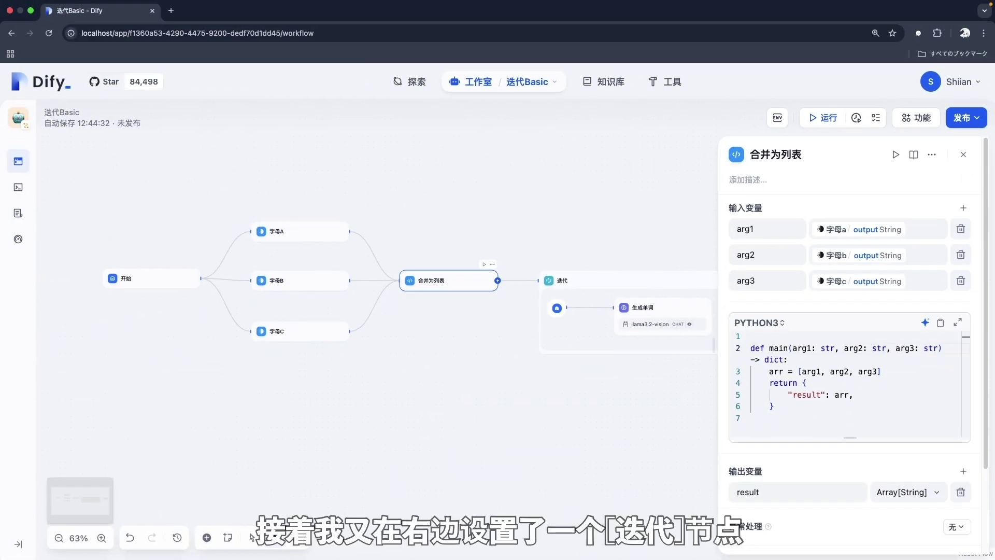
left_click(963, 155)
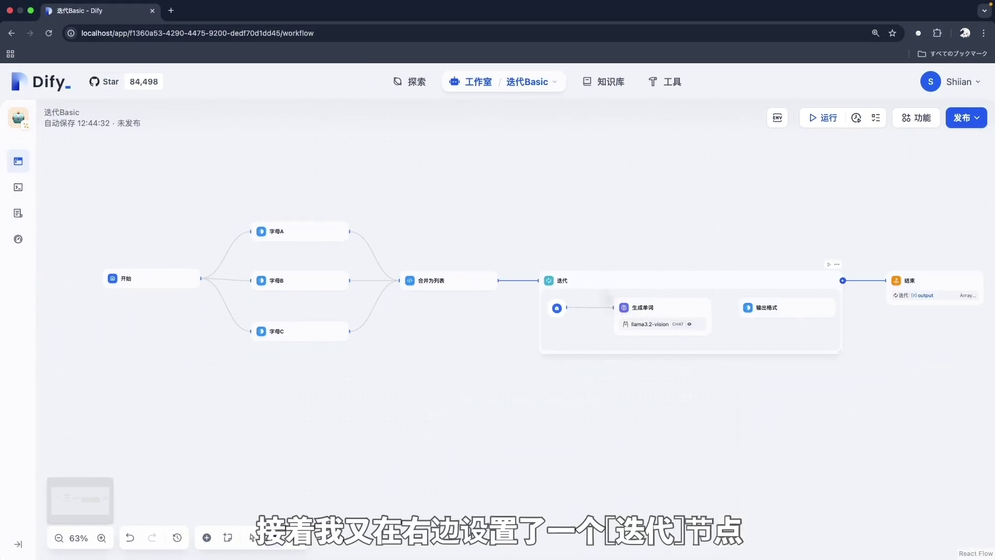
Insert the current iteration's item variable below --- in the 生成单词 node's system prompt and expand the node's output variables
left_click(606, 297)
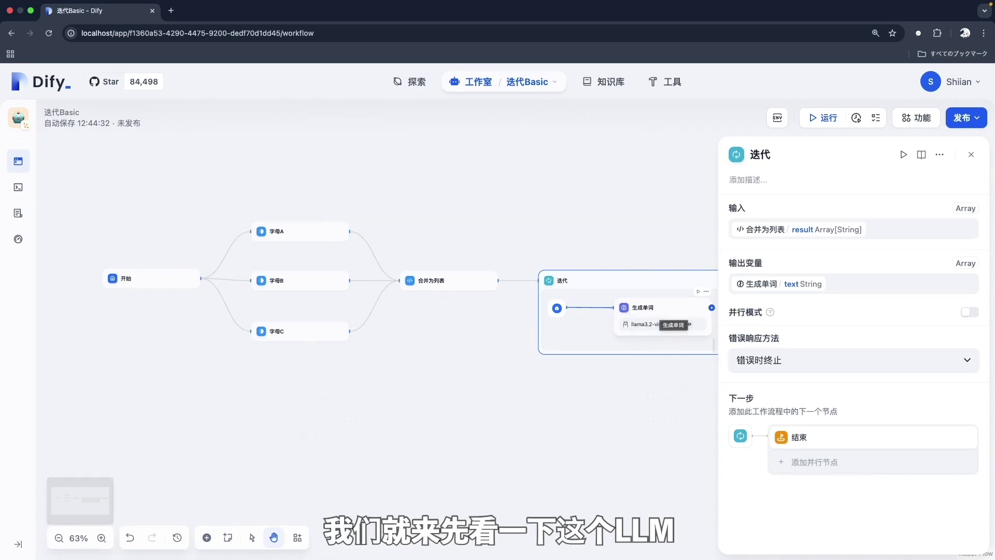
left_click(684, 325)
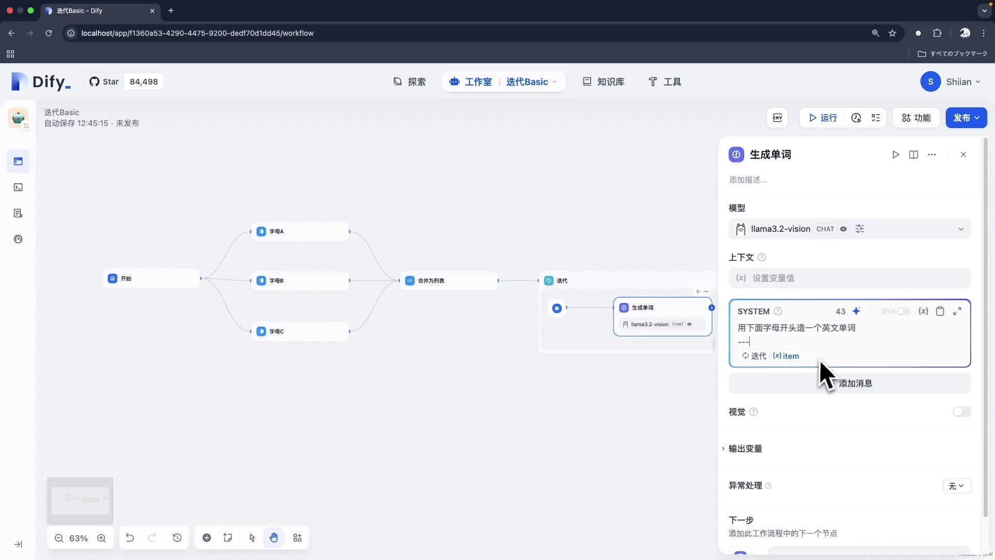
type("/")
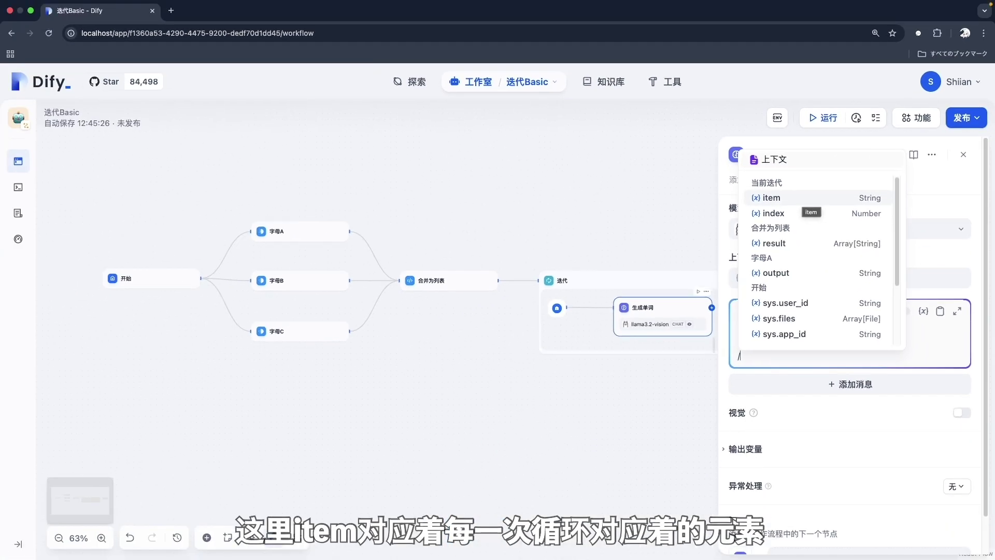
left_click(596, 211)
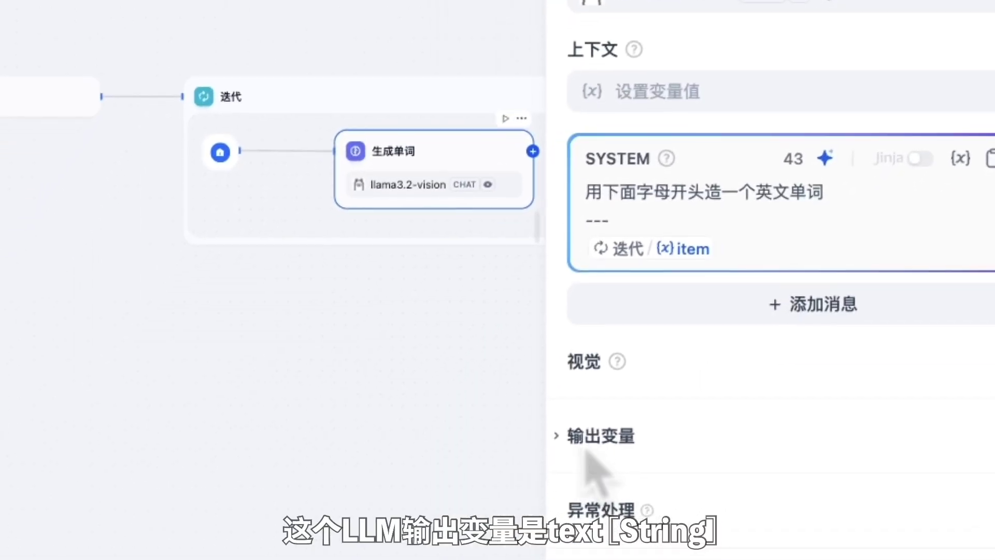
left_click(589, 435)
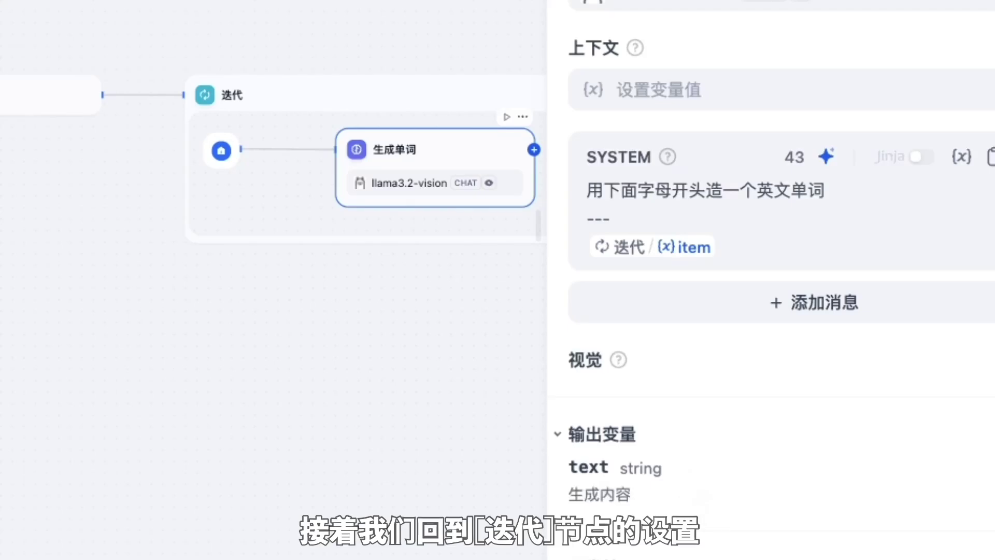
Set the 迭代 node's output variable to the text variable of 生成单词 and close the node's settings
left_click(263, 112)
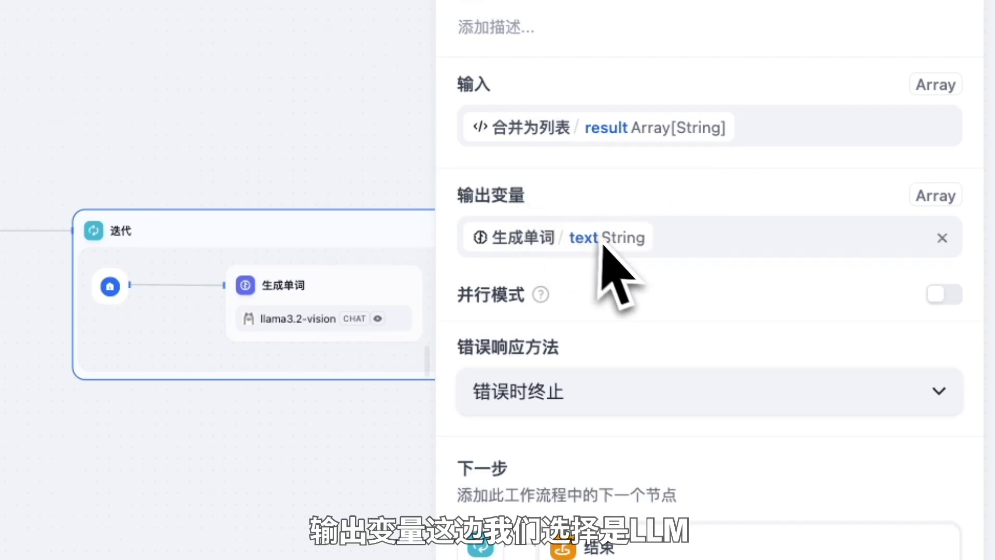
left_click(756, 237)
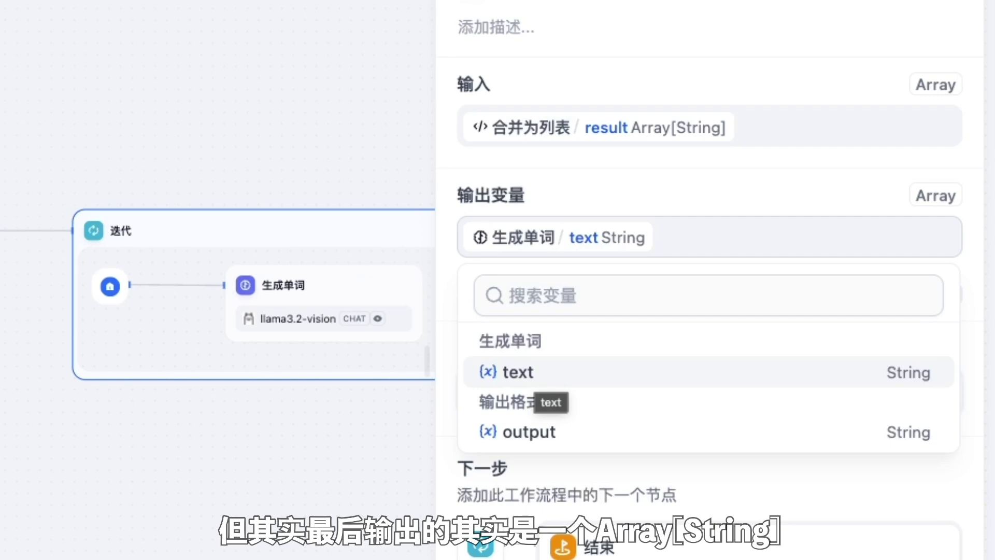
left_click(539, 374)
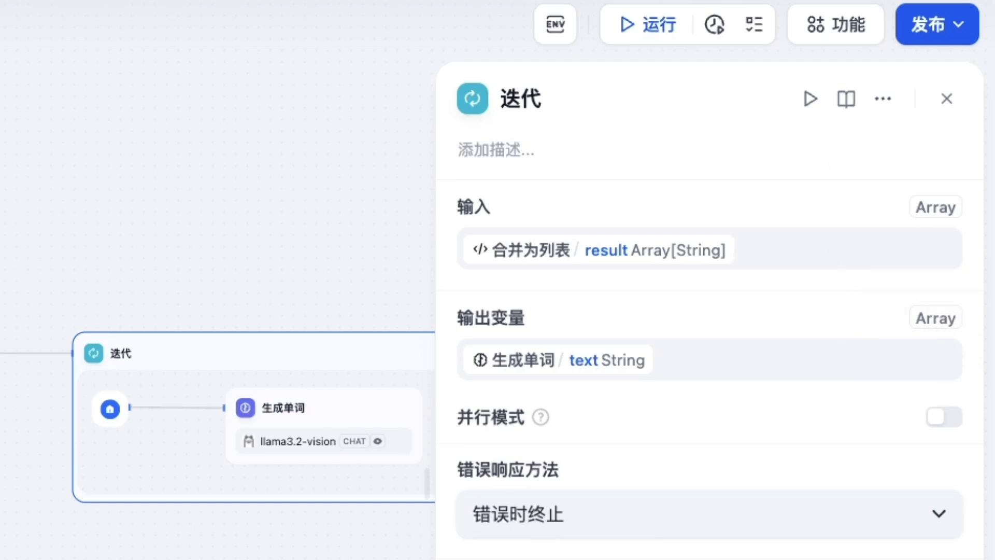
left_click(949, 99)
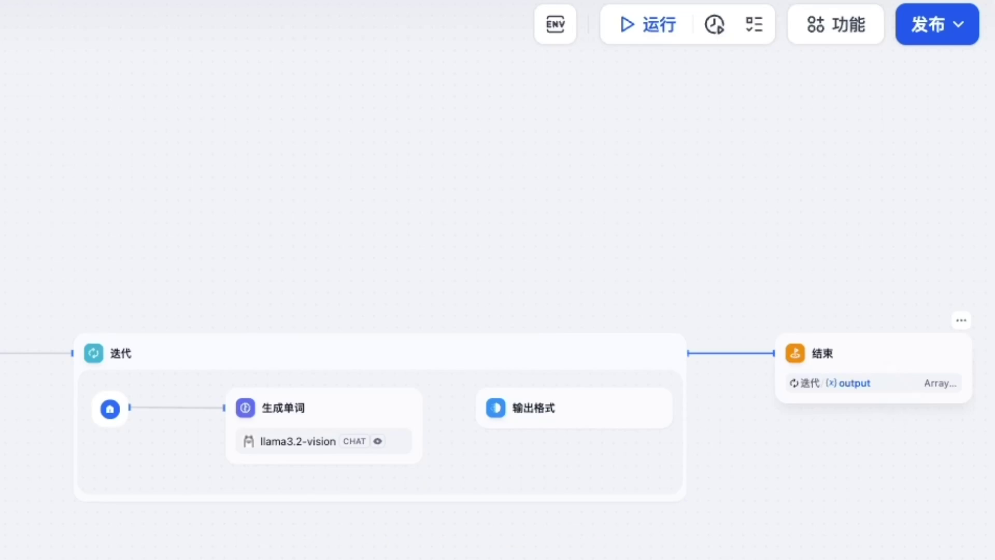
Set the 结束 node's output value to the output array of the 迭代 node and close its settings
left_click(889, 372)
left_click(870, 254)
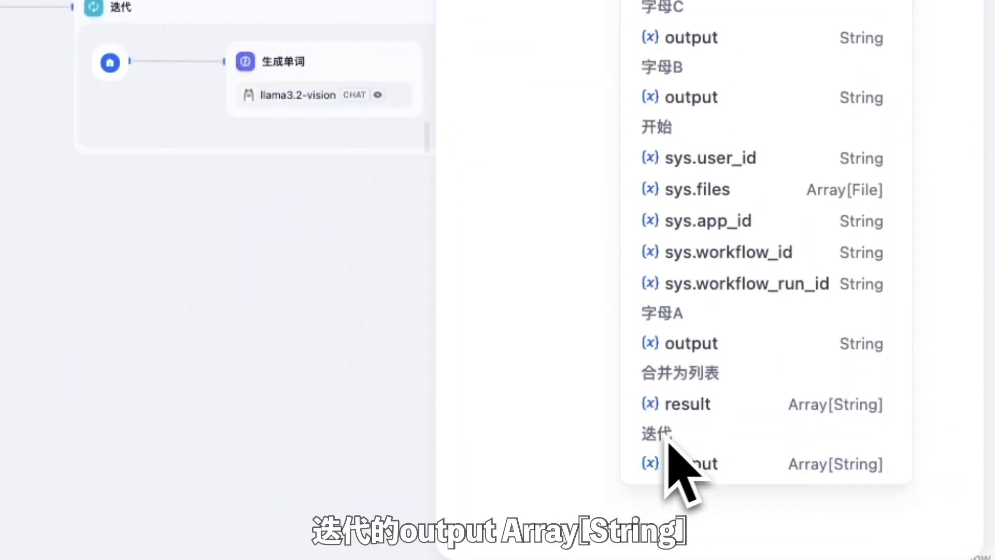
left_click(847, 463)
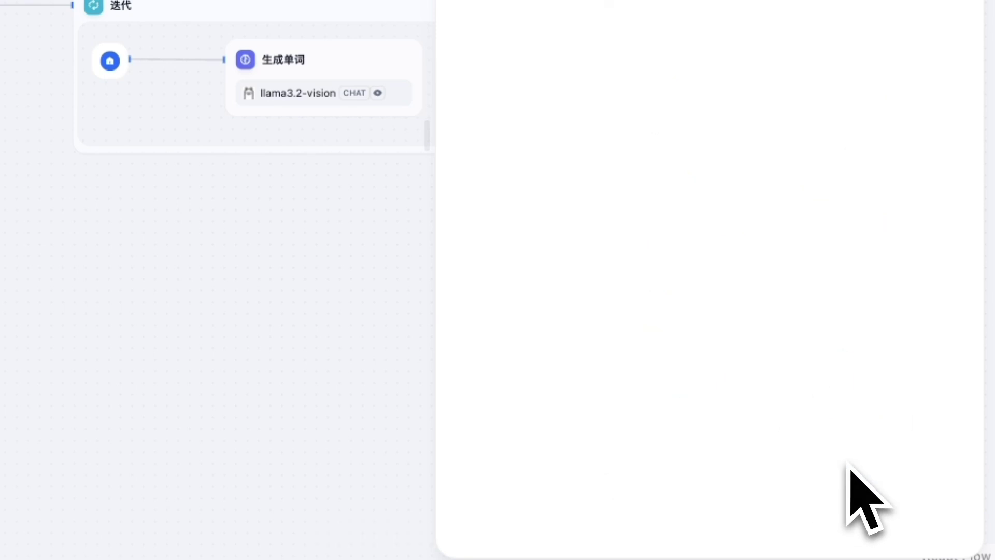
left_click(946, 101)
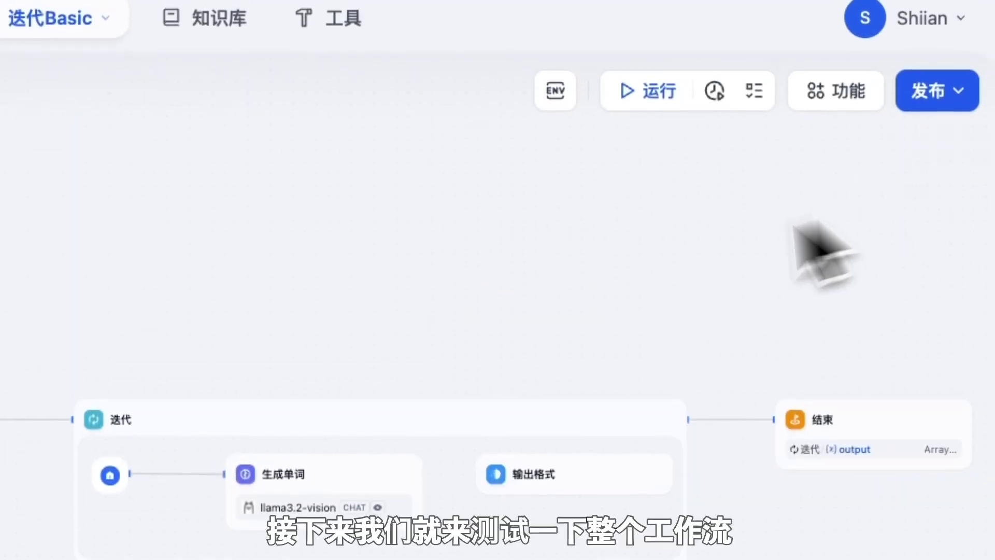
Run the whole workflow, review its output list, and close the run results
left_click(651, 103)
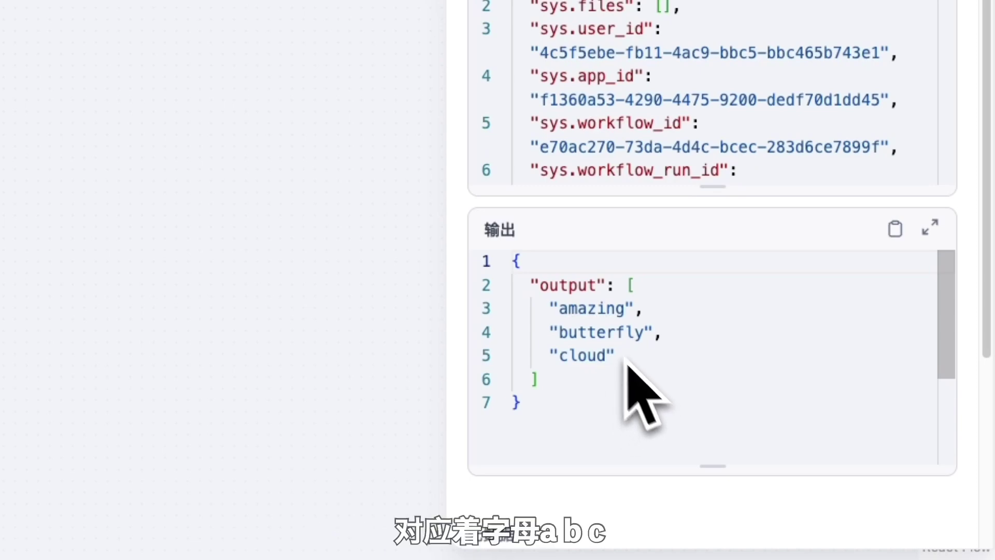
left_click(573, 380)
scroll(782, 406, "up", 3)
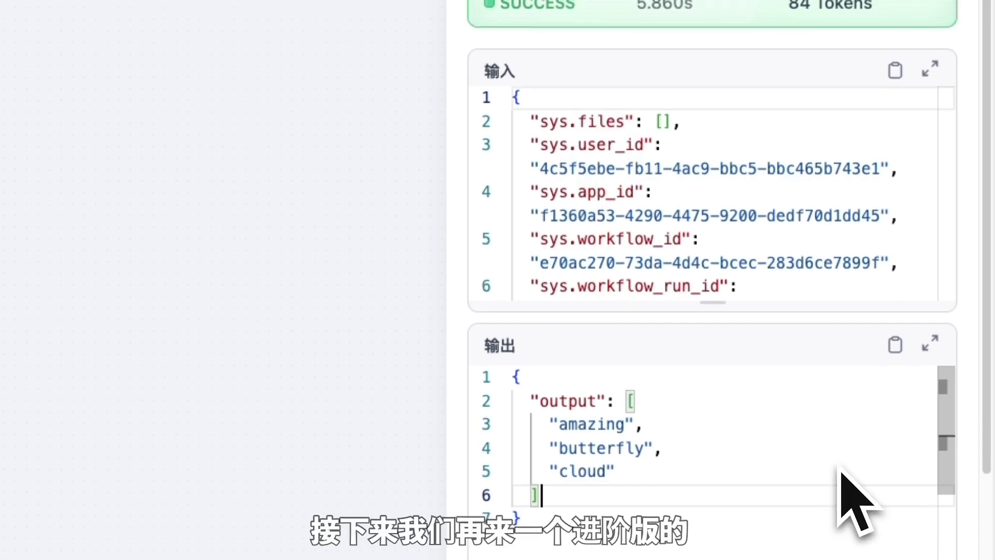
left_click(958, 171)
Look up the current iteration's available variables in the 生成单词 node's system prompt without inserting another variable
left_click(225, 335)
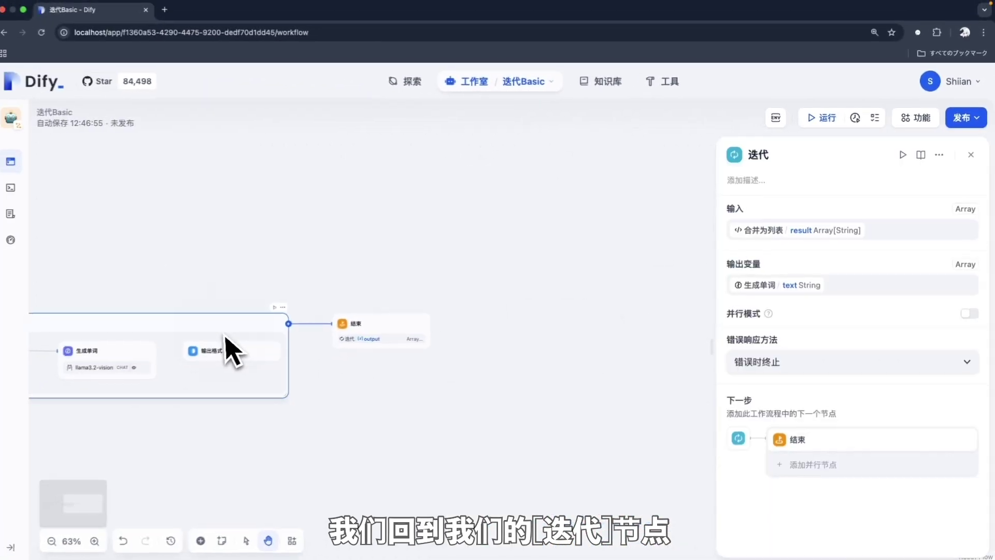
scroll(263, 489, "left", 5)
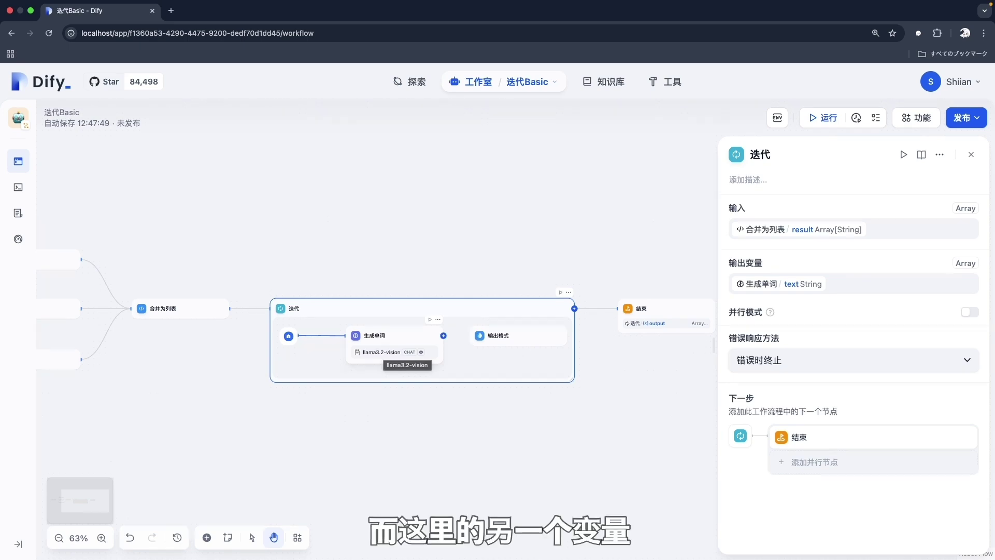
left_click(388, 355)
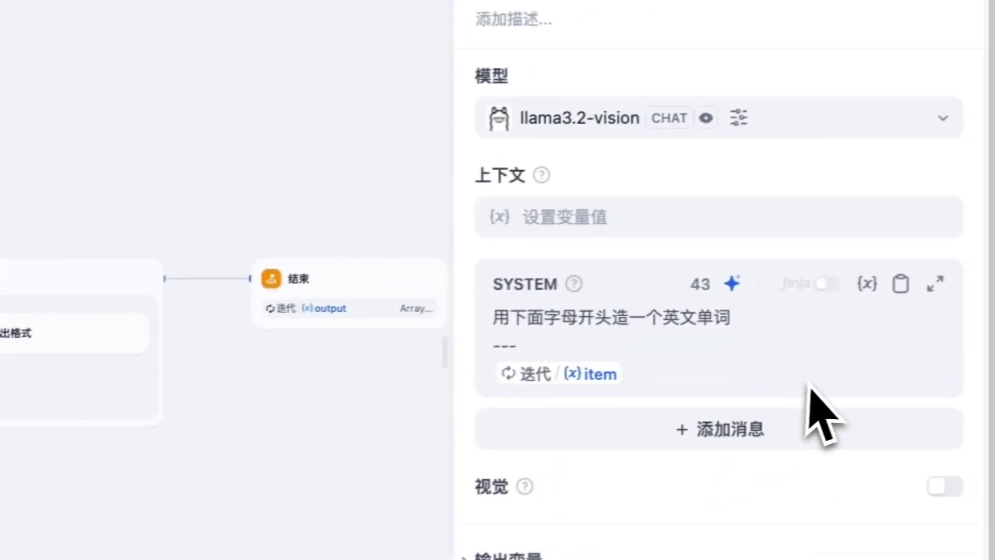
left_click(895, 359)
type("/")
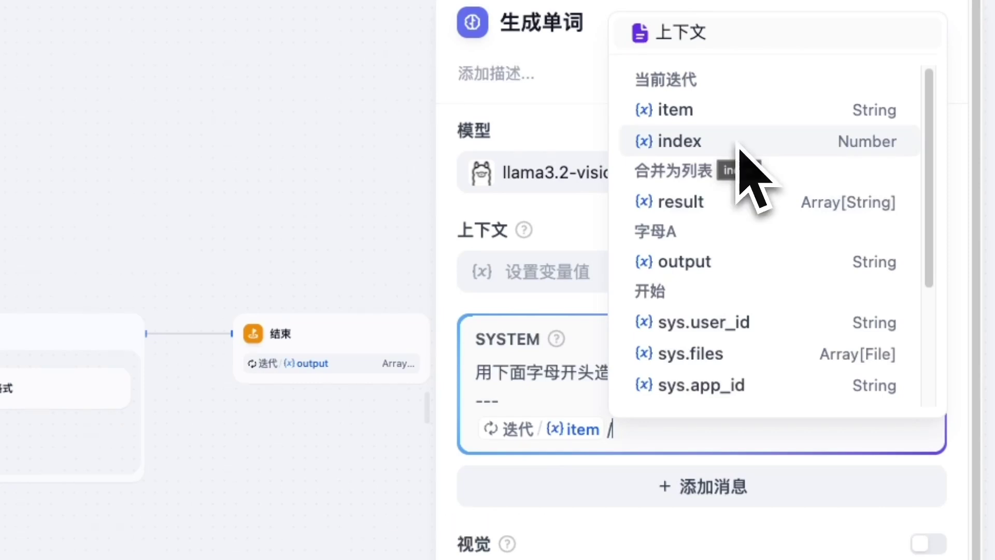
key("BackSpace")
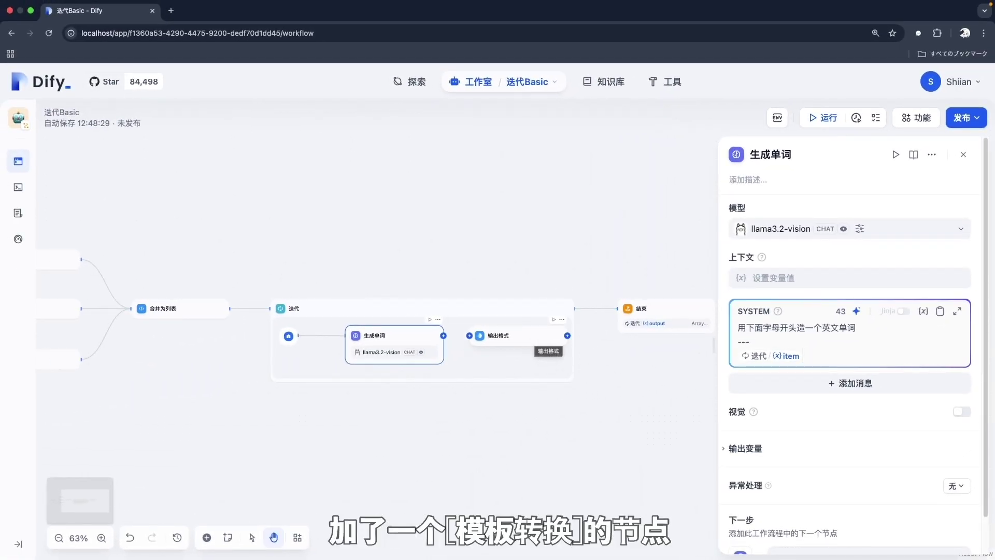
Open the 输出格式 node and examine its input variables arg1, arg2 and arg3 and its Jinja2 template code
left_click(541, 342)
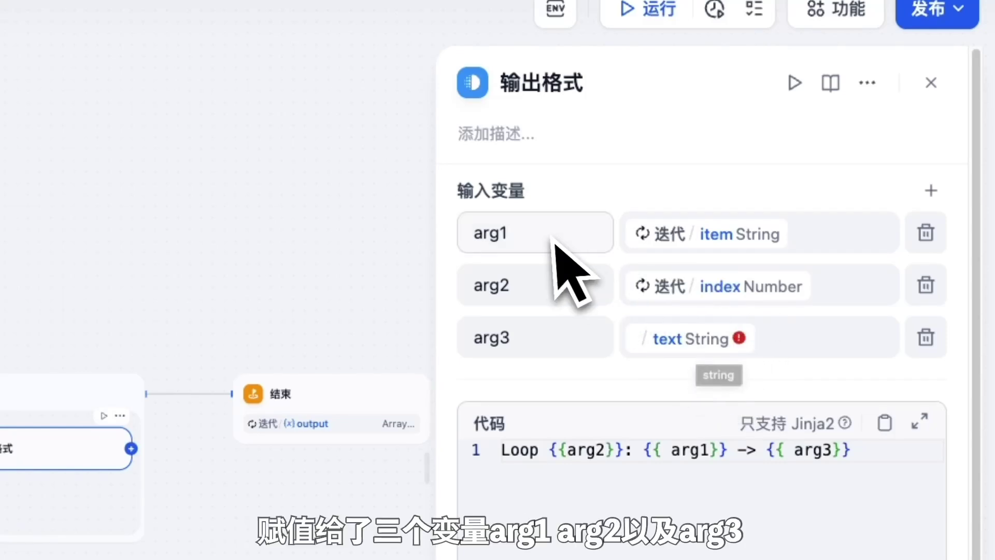
left_click(550, 285)
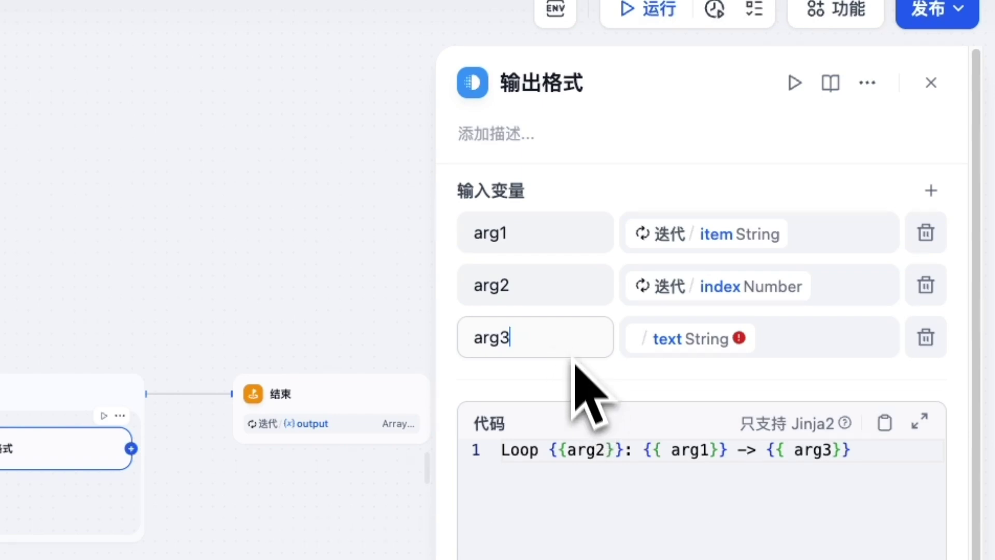
left_click(881, 474)
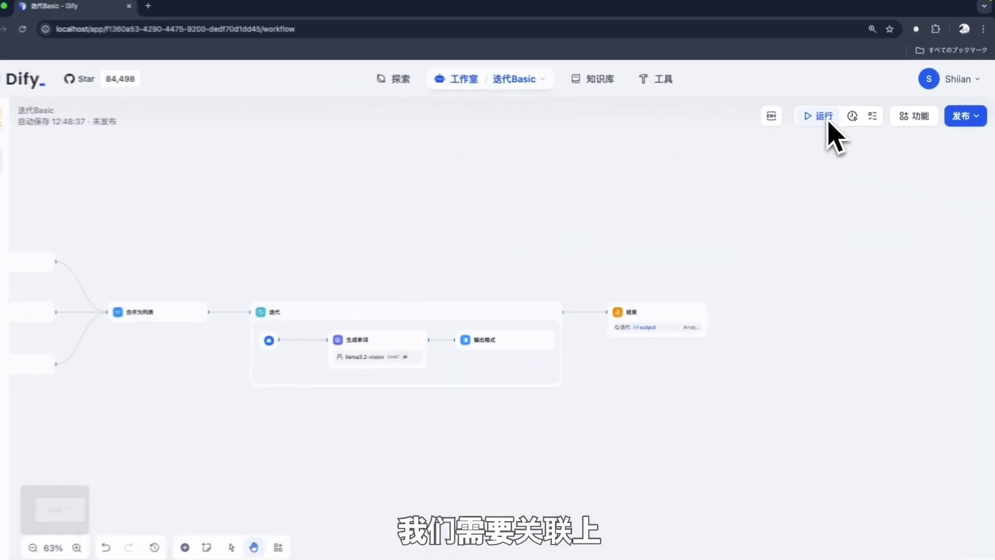
Run the whole workflow, open its trace, and examine the 迭代 node's overall input and output
left_click(819, 118)
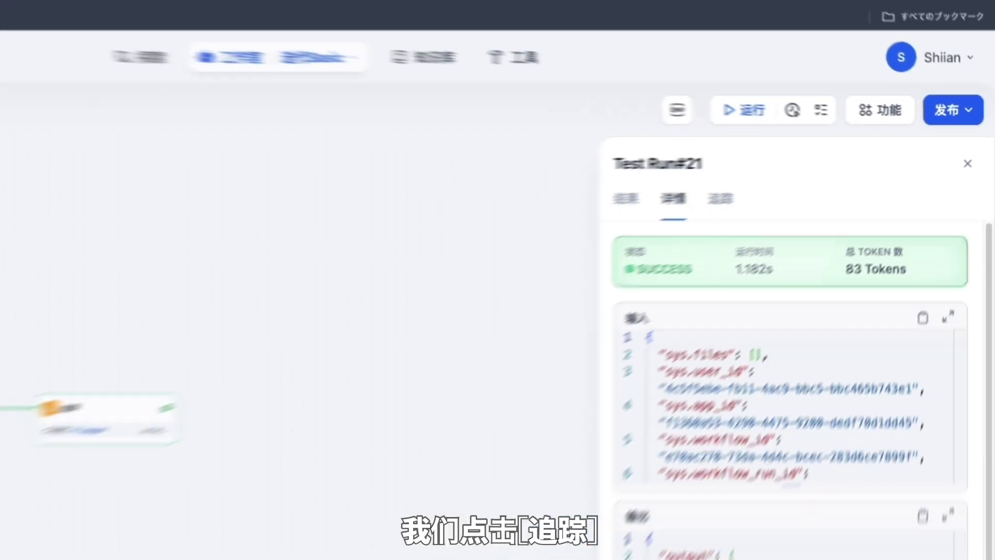
left_click(720, 198)
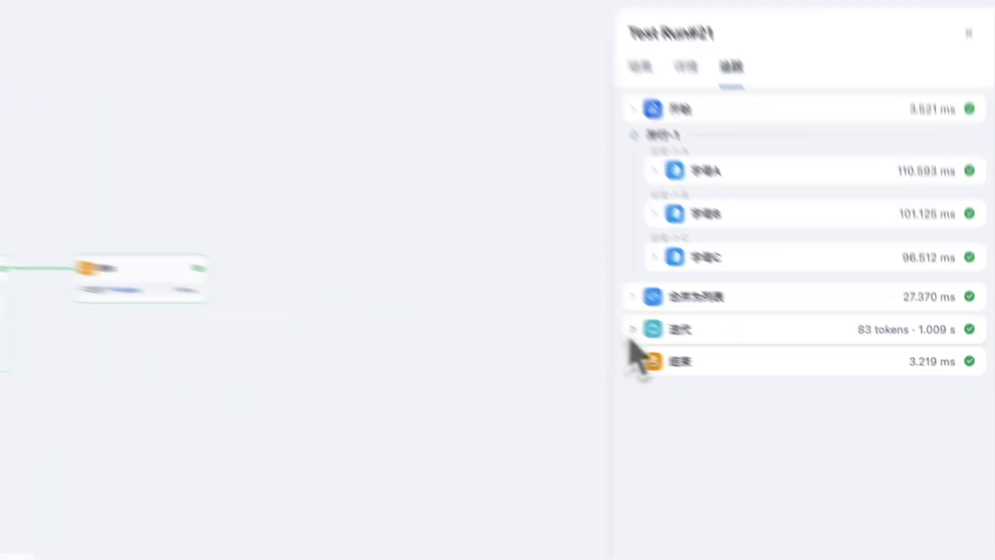
left_click(540, 305)
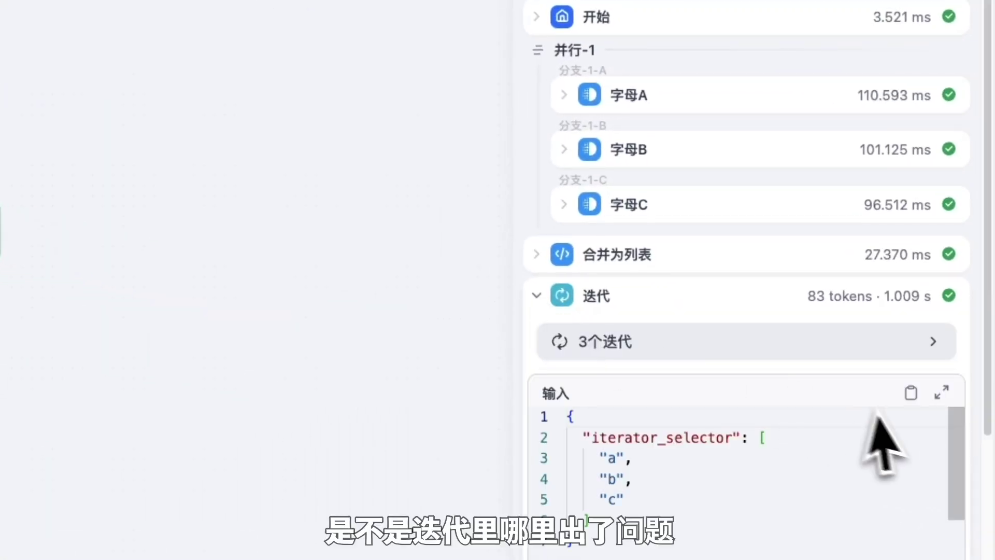
scroll(746, 280, "down", 5)
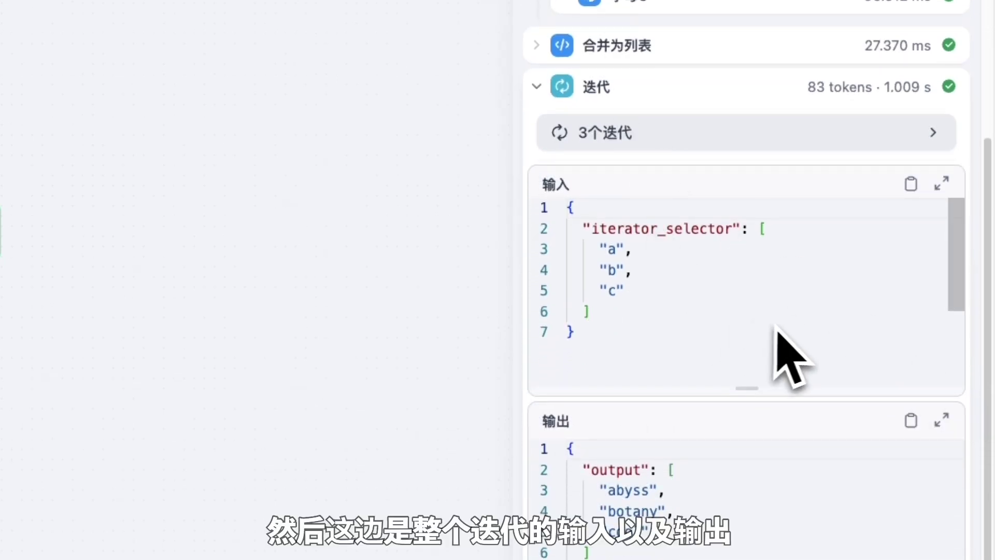
scroll(682, 513, "down", 1)
left_click(675, 490)
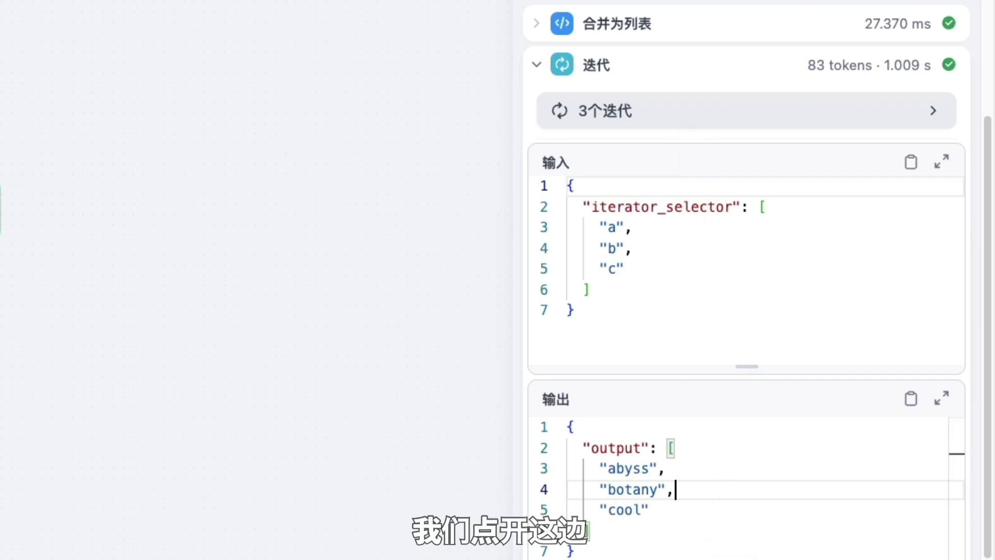
scroll(655, 127, "up", 1)
Open the list of individual iterations and examine 迭代 1's 生成单词 and 输出格式 inputs and outputs
left_click(660, 143)
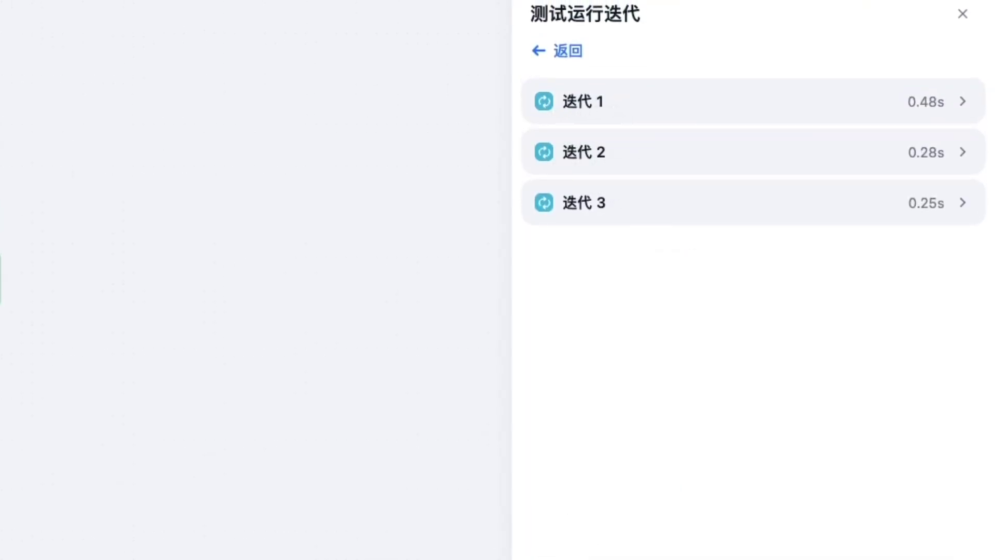
left_click(669, 102)
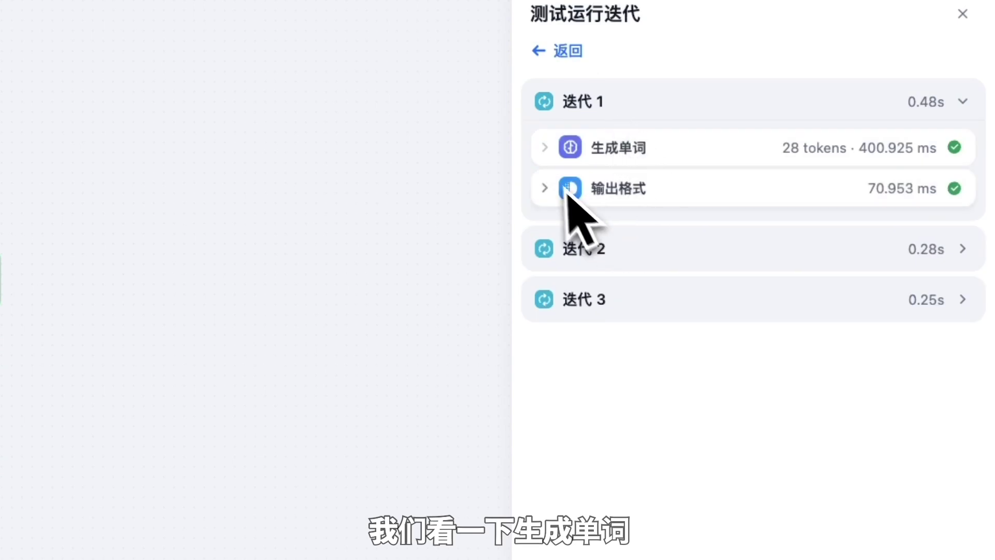
left_click(549, 150)
scroll(955, 363, "down", 2)
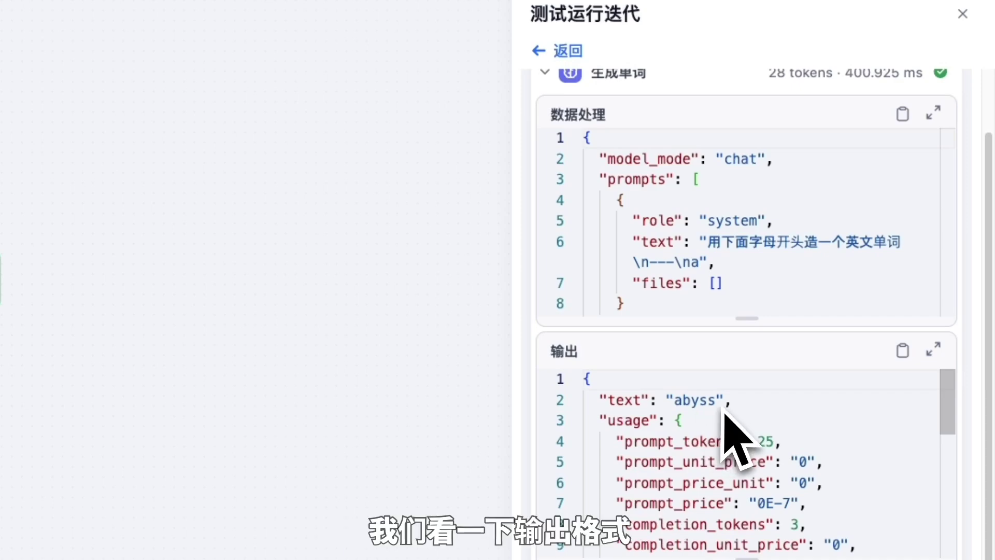
scroll(723, 409, "down", 2)
left_click(553, 499)
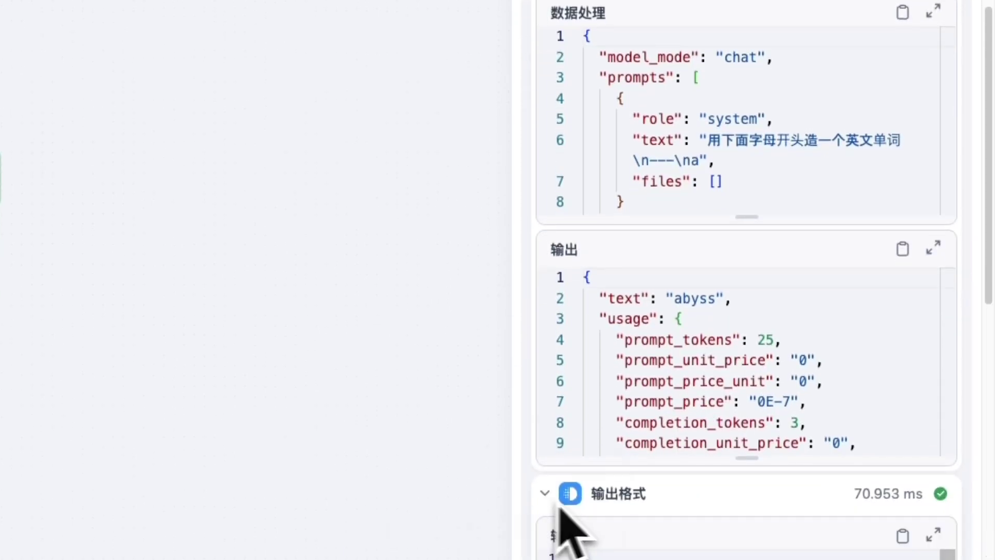
scroll(937, 423, "down", 2)
scroll(951, 451, "down", 6)
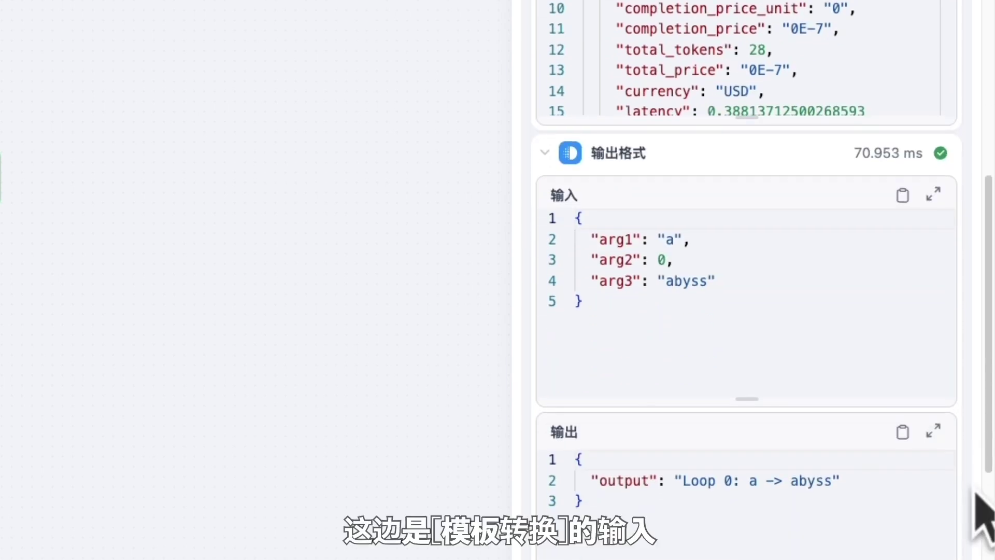
left_click(684, 279)
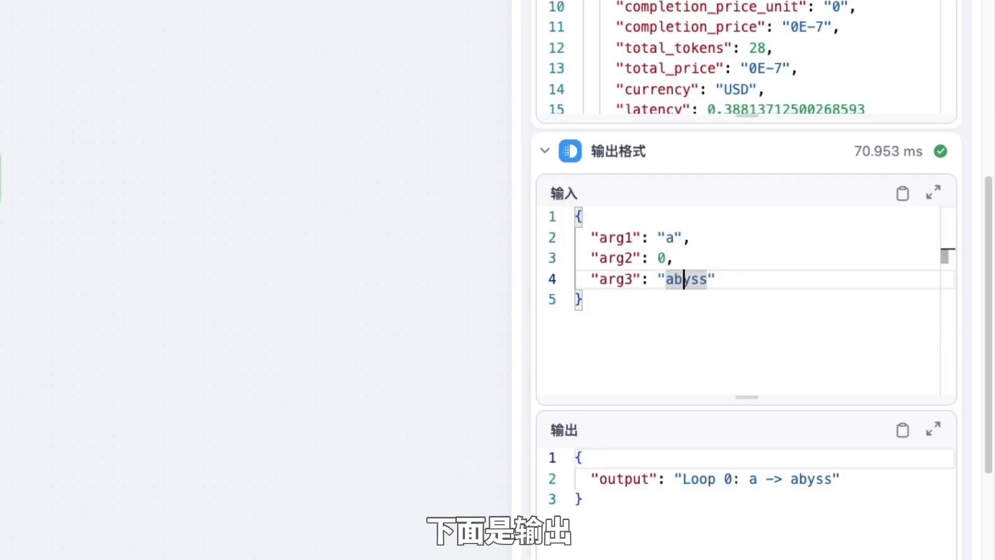
left_click(706, 533)
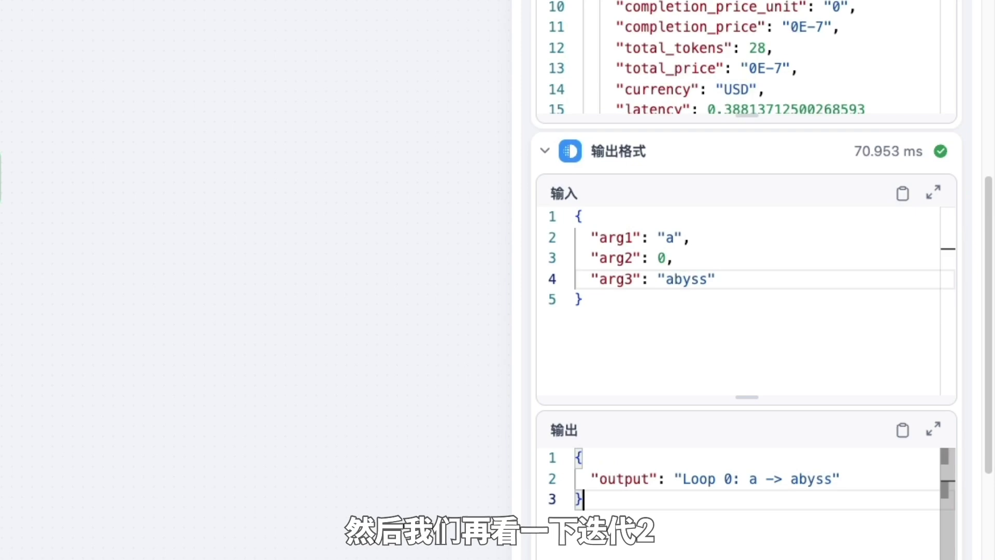
Collapse 迭代 1, examine the 输出格式 input and output of 迭代 2, and collapse that node's details
scroll(973, 467, "up", 10)
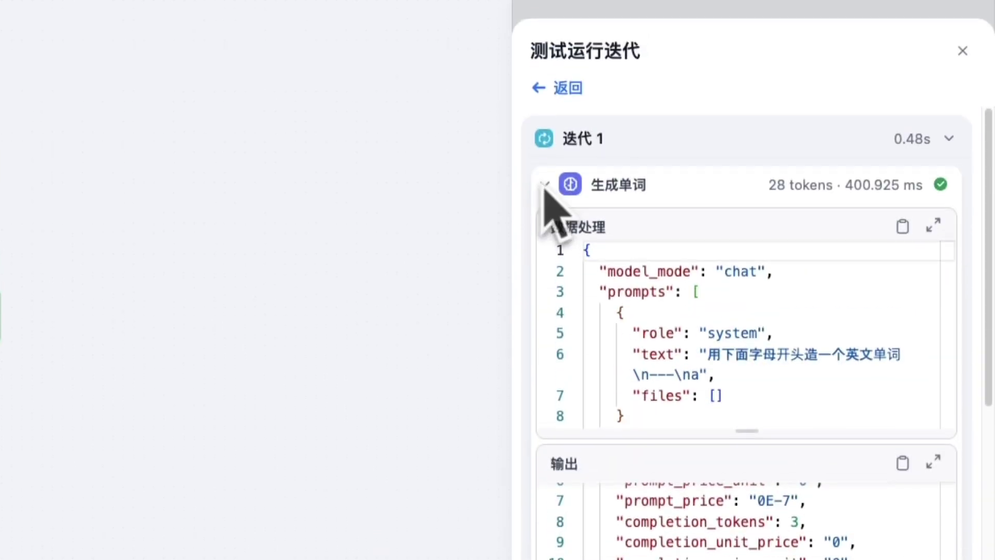
left_click(560, 93)
left_click(596, 387)
left_click(589, 207)
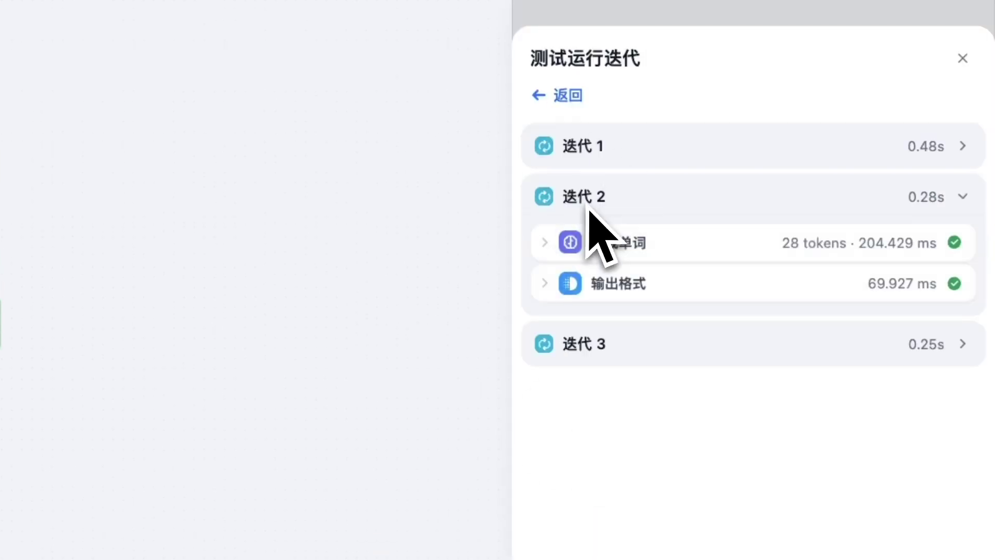
left_click(604, 291)
scroll(755, 466, "down", 3)
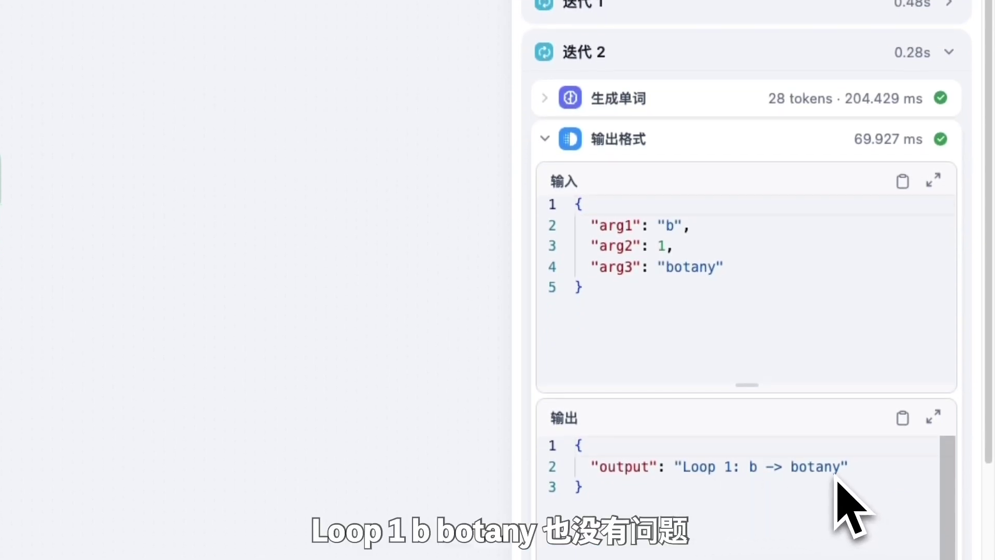
left_click(544, 139)
Examine the 输出格式 input and output of 迭代 3 and close the iteration details
left_click(617, 200)
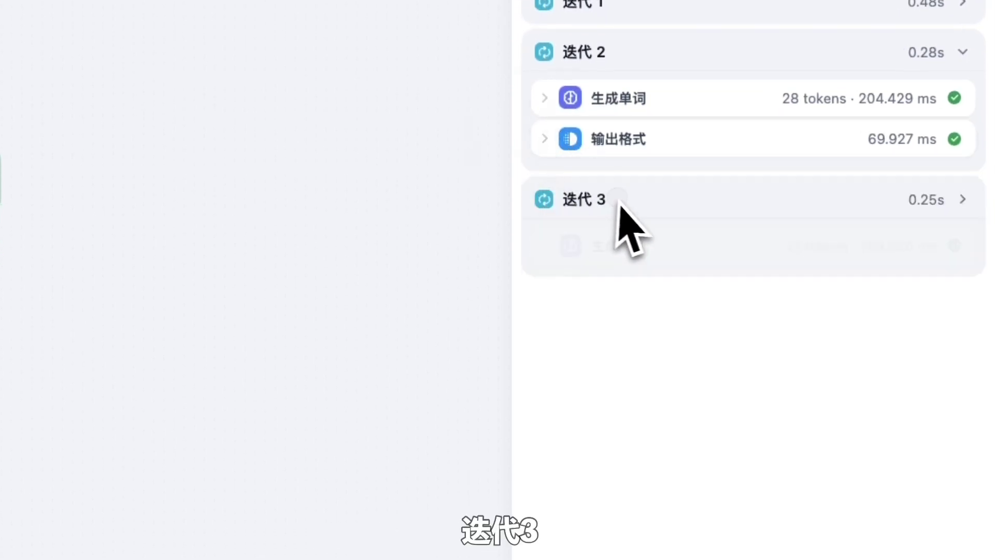
left_click(547, 286)
scroll(933, 498, "down", 3)
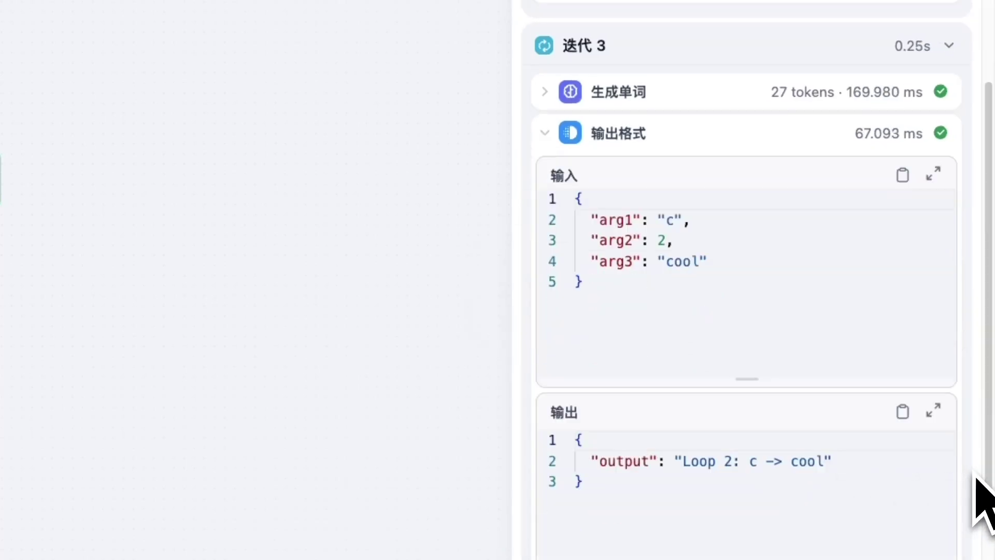
scroll(974, 497, "down", 2)
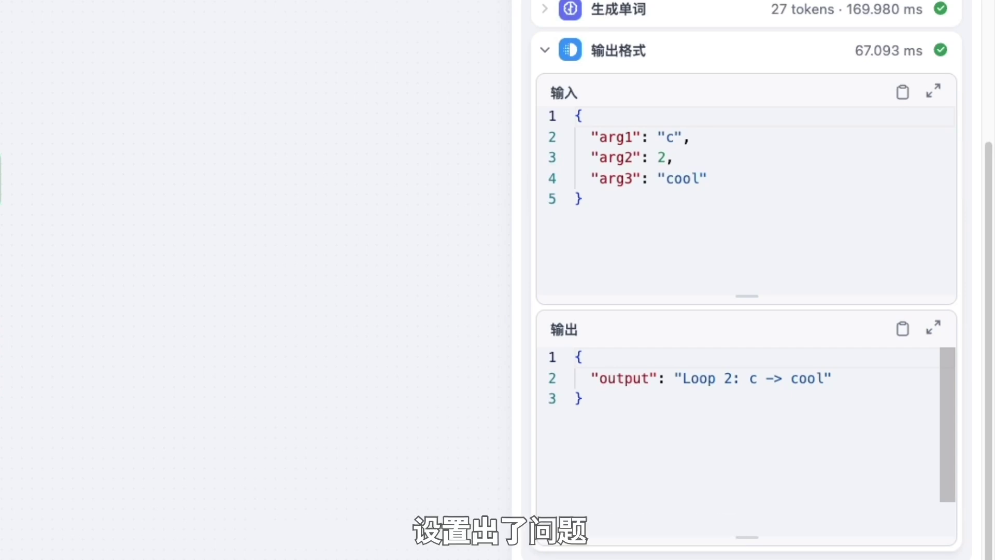
left_click(977, 180)
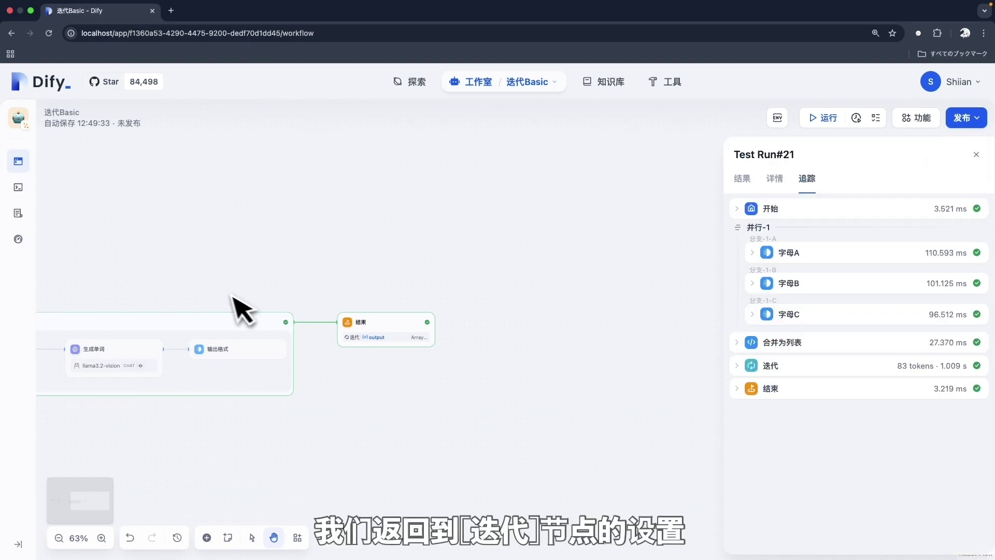
Set the 迭代 node's output variable to the output of 输出格式, and close the test results and node settings
left_click_drag(231, 297, 532, 296)
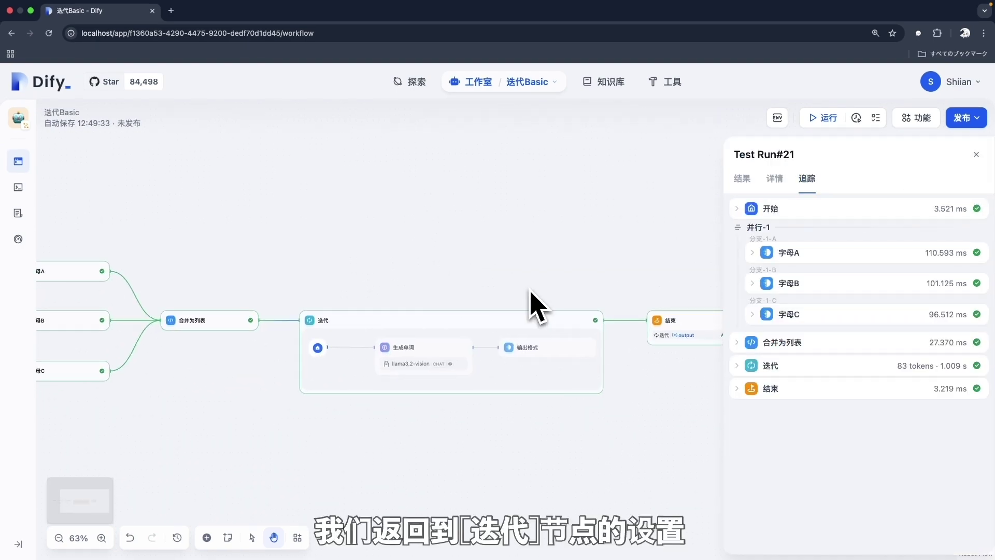
left_click(442, 332)
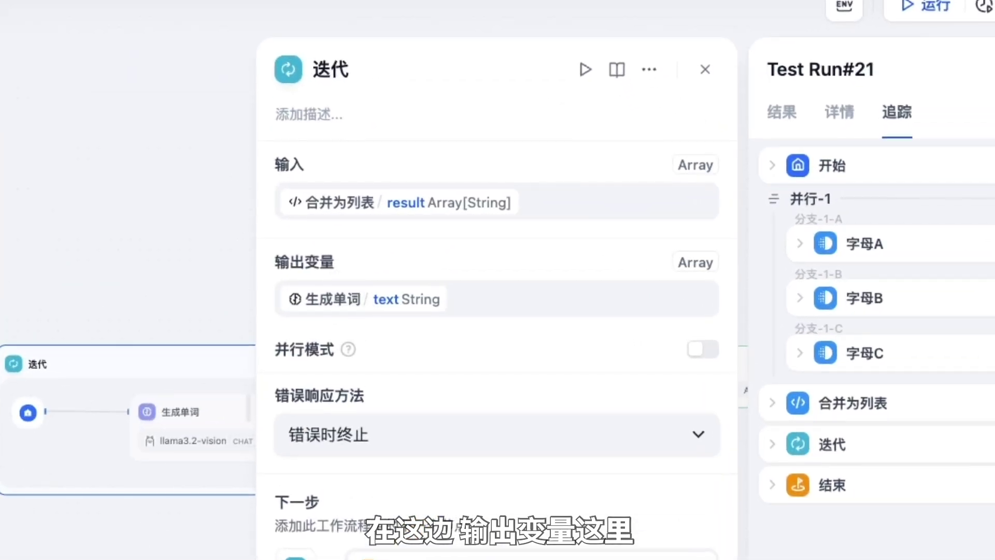
left_click(513, 300)
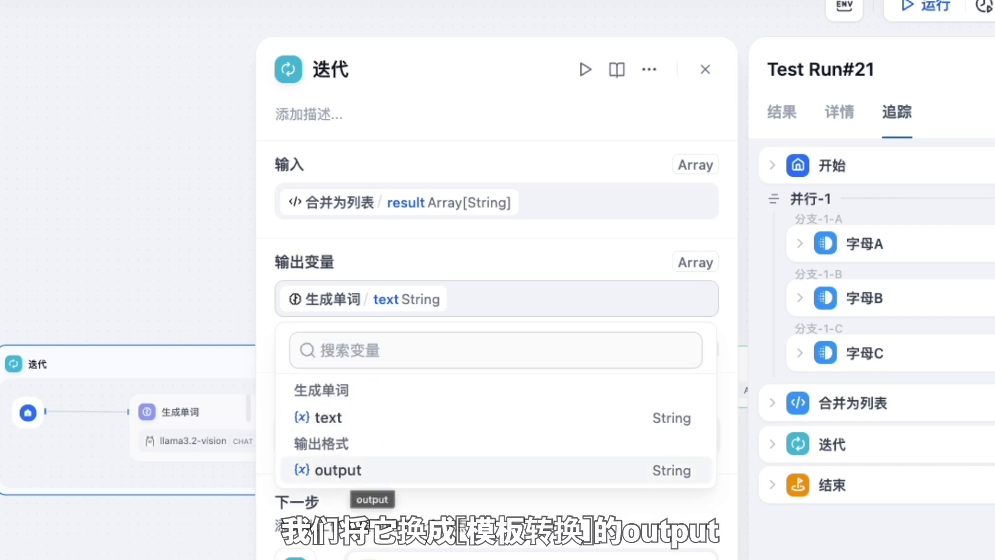
left_click(352, 469)
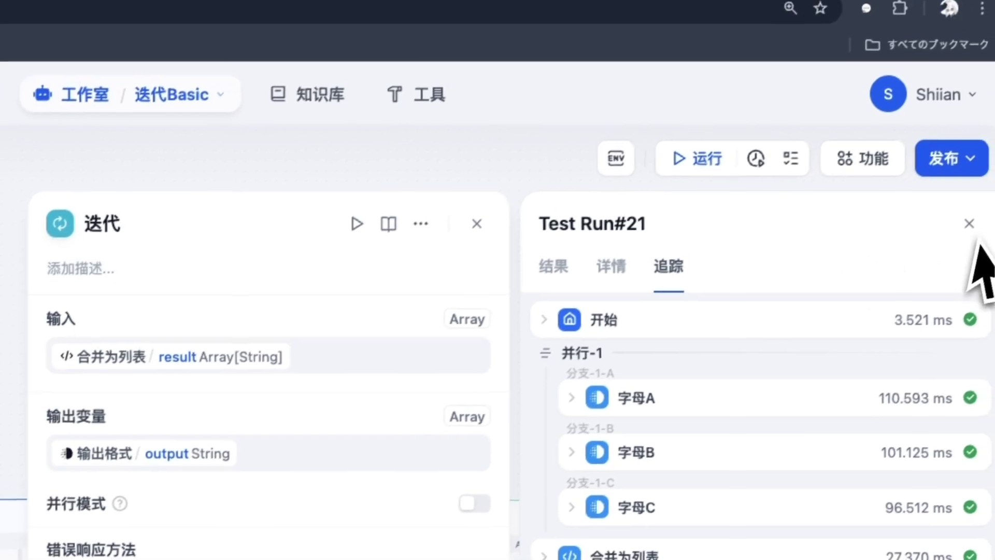
left_click(969, 224)
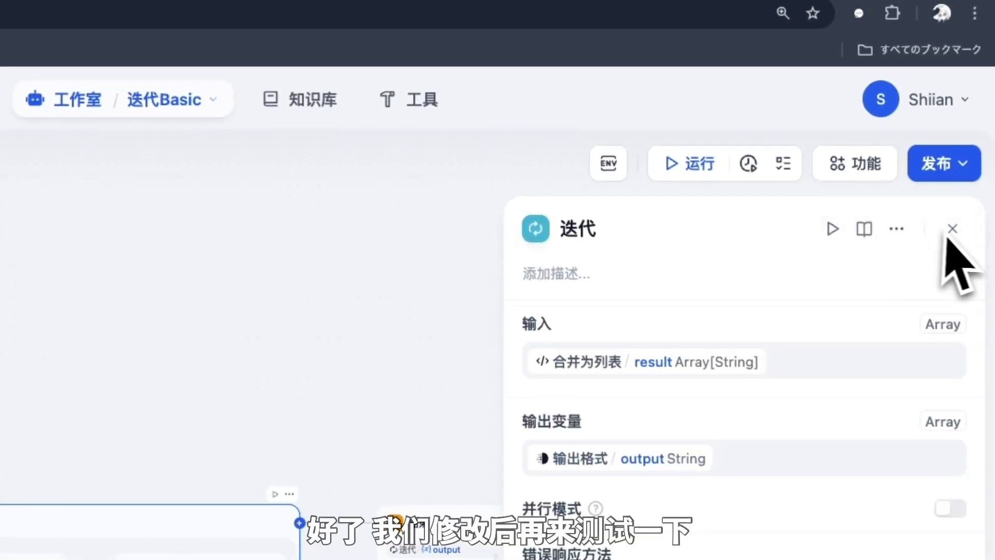
left_click(953, 226)
Rerun the whole workflow and review the formatted loop entries in its output
left_click(694, 162)
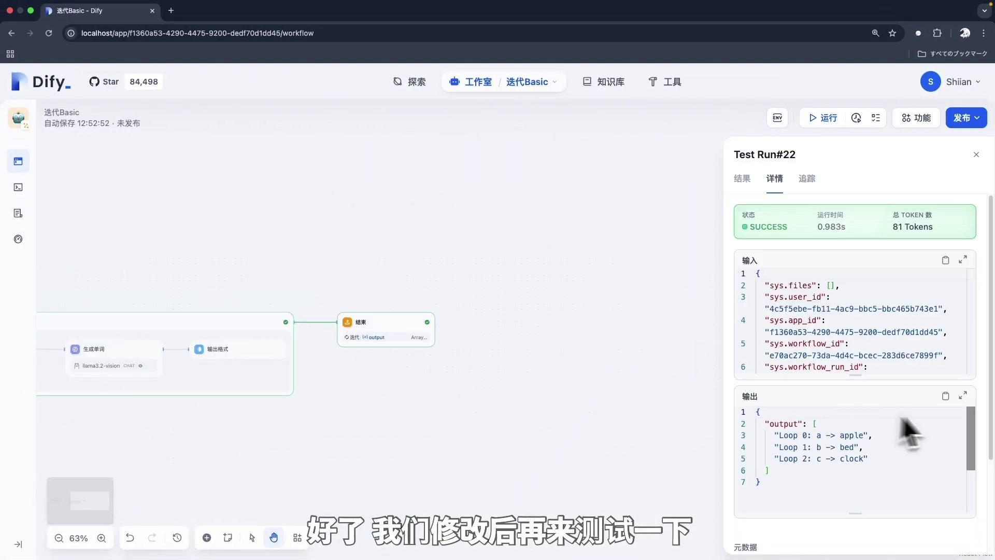
left_click(877, 499)
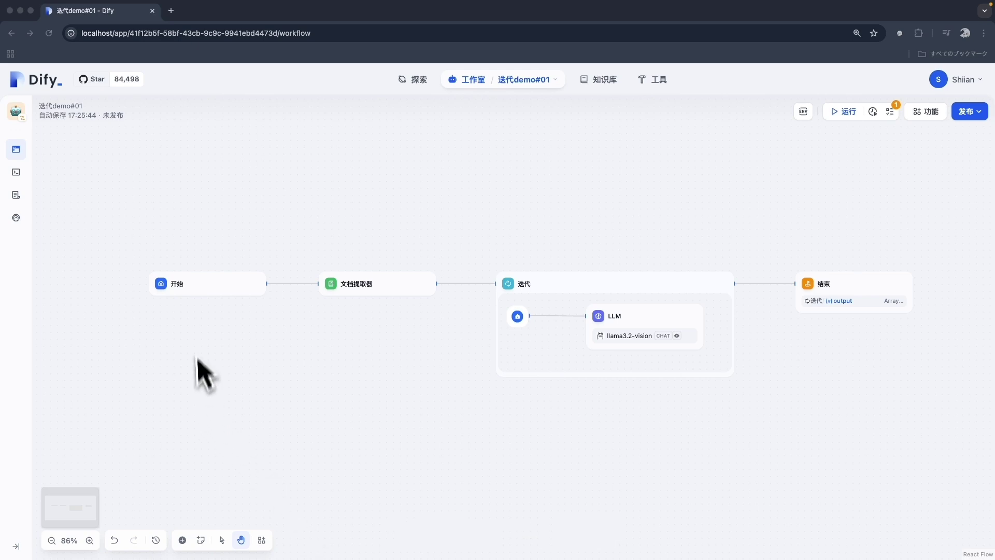
Add a 文件列表 input field to the 开始 node with UploadFiles as both its variable name and display name
left_click(218, 288)
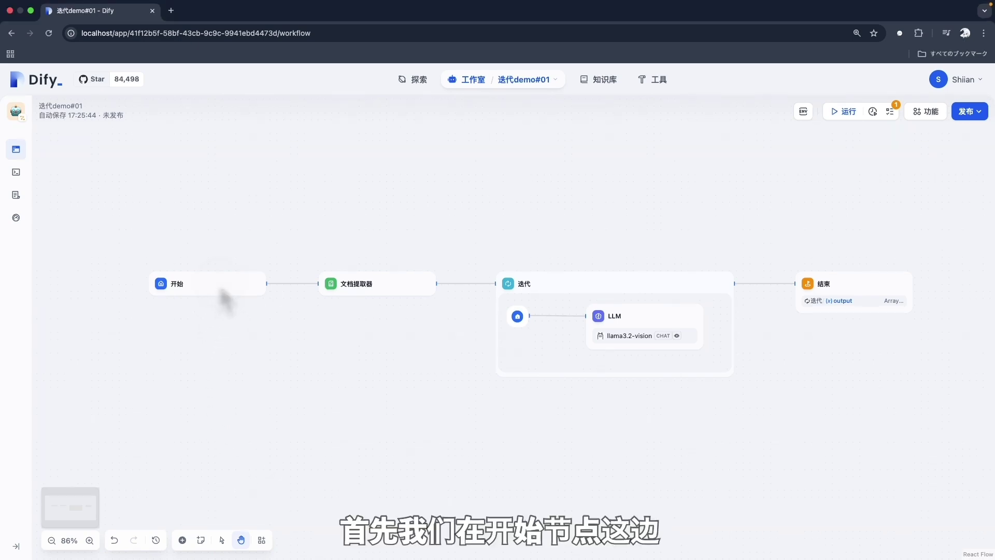
left_click(223, 290)
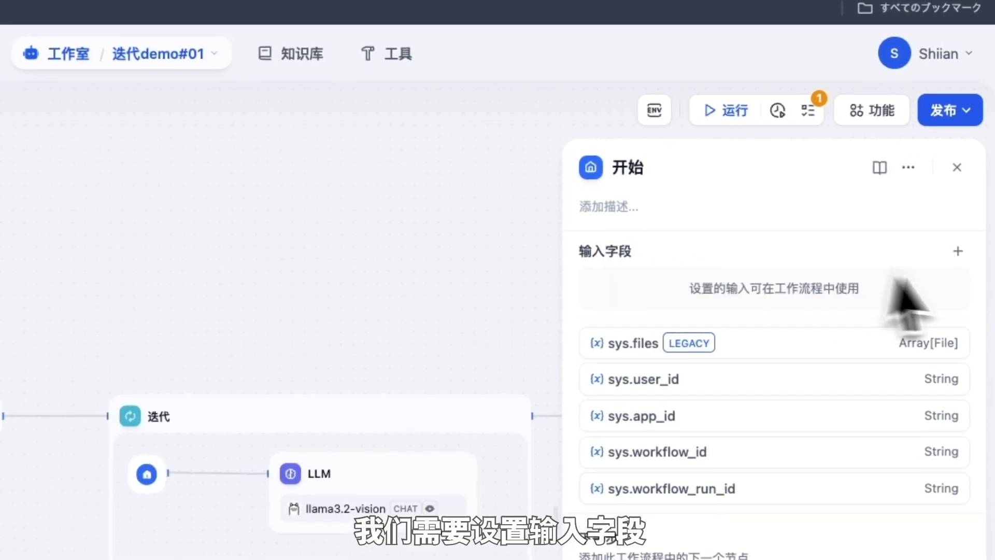
left_click(957, 251)
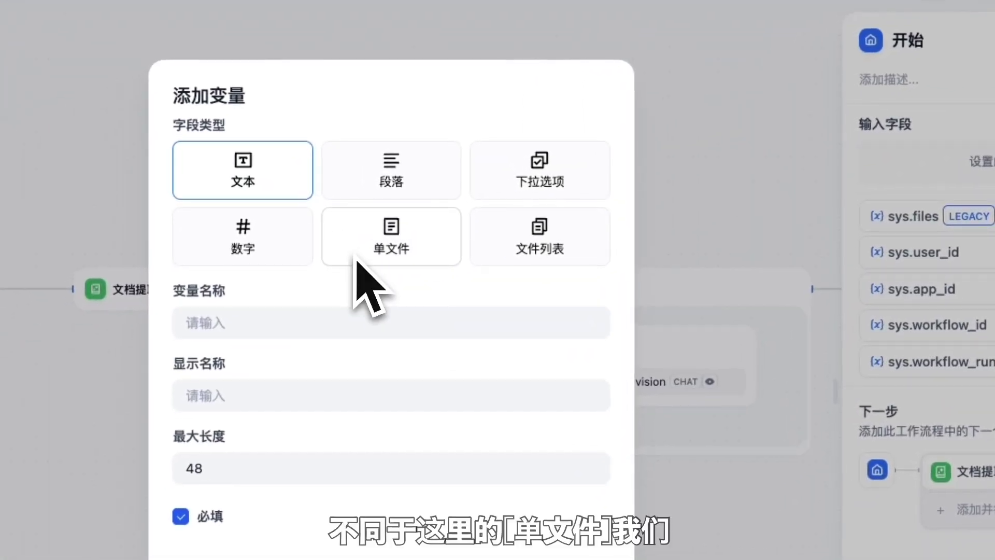
left_click(355, 254)
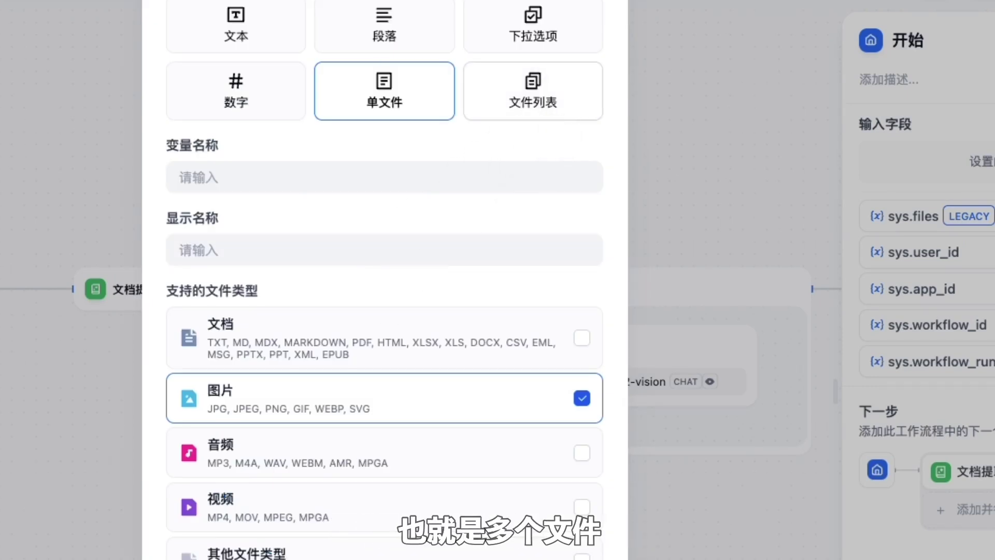
left_click(550, 115)
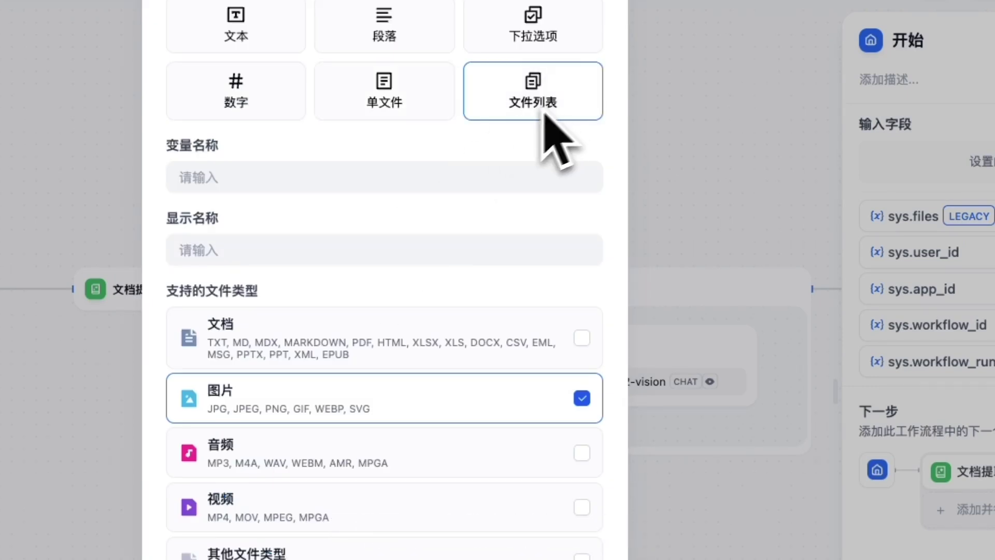
left_click(348, 188)
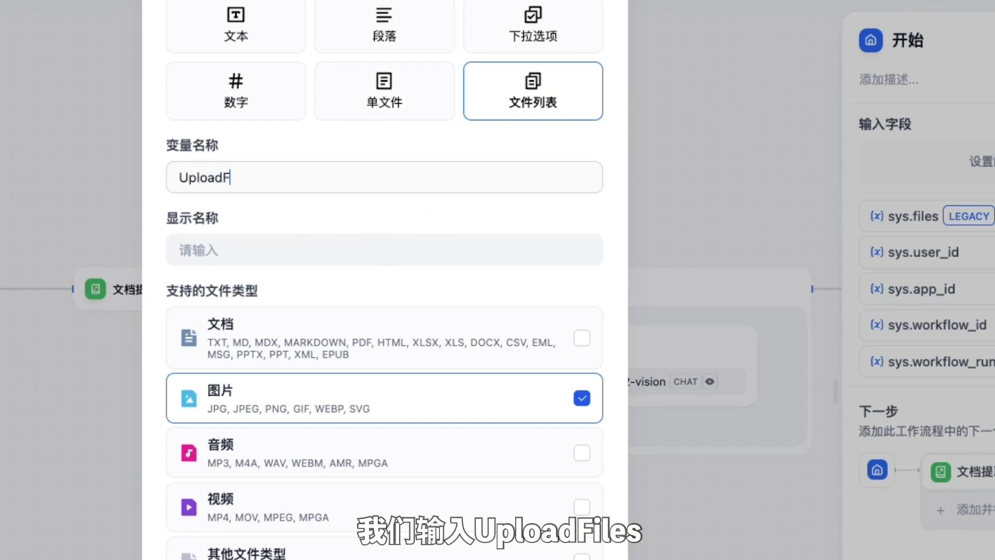
left_click(311, 256)
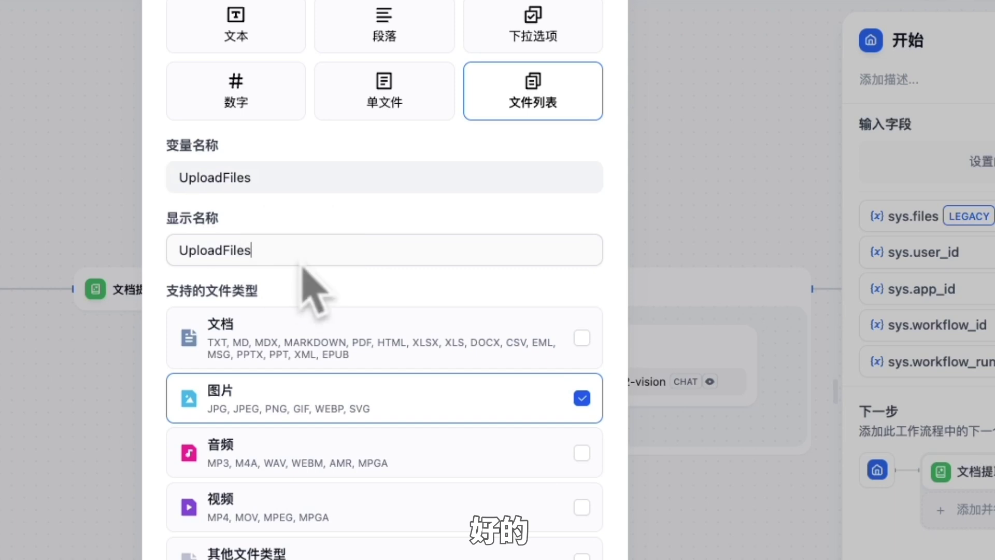
Restrict the UploadFiles field to 文档 files with 本地上传 only, save it and close the 开始 node settings
left_click(582, 337)
left_click(582, 398)
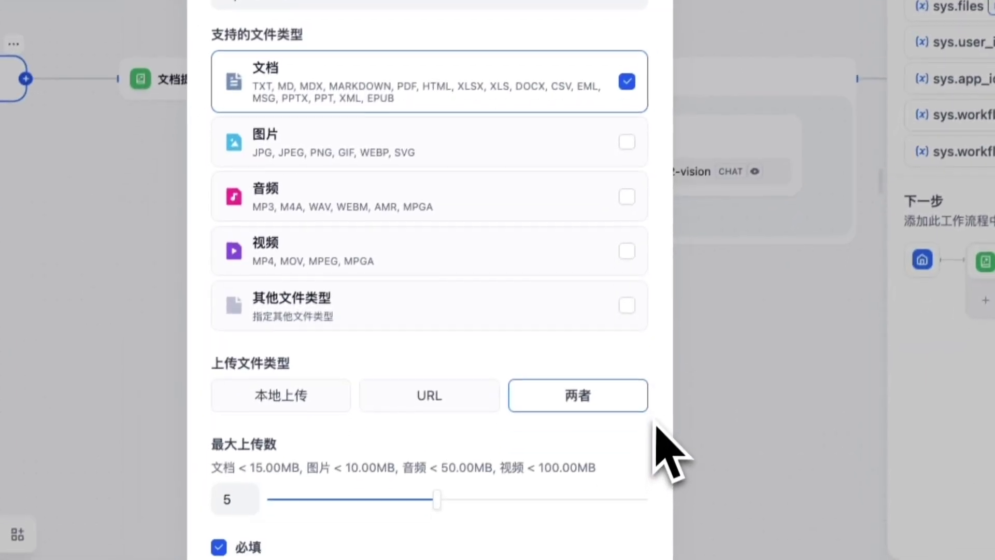
left_click(340, 381)
scroll(667, 411, "down", 2)
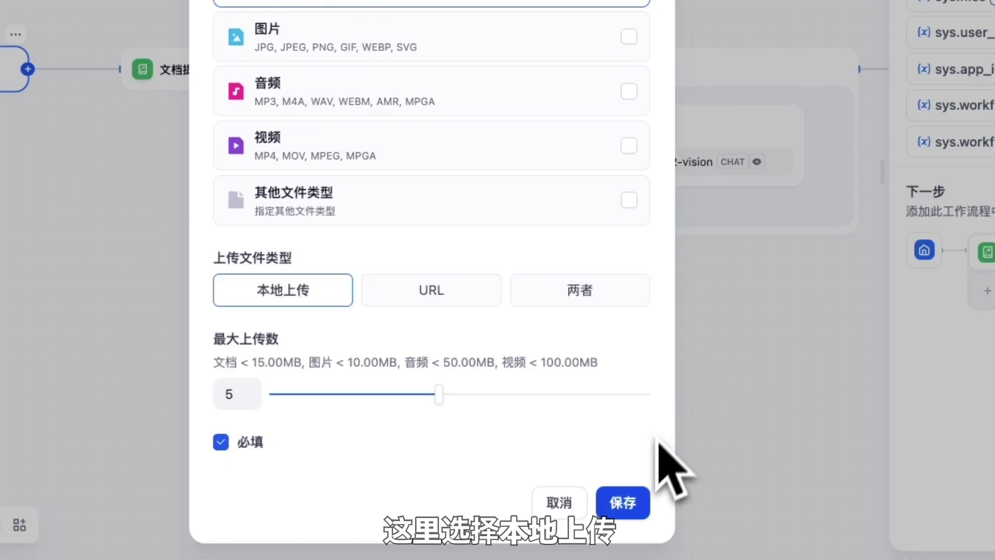
left_click(622, 503)
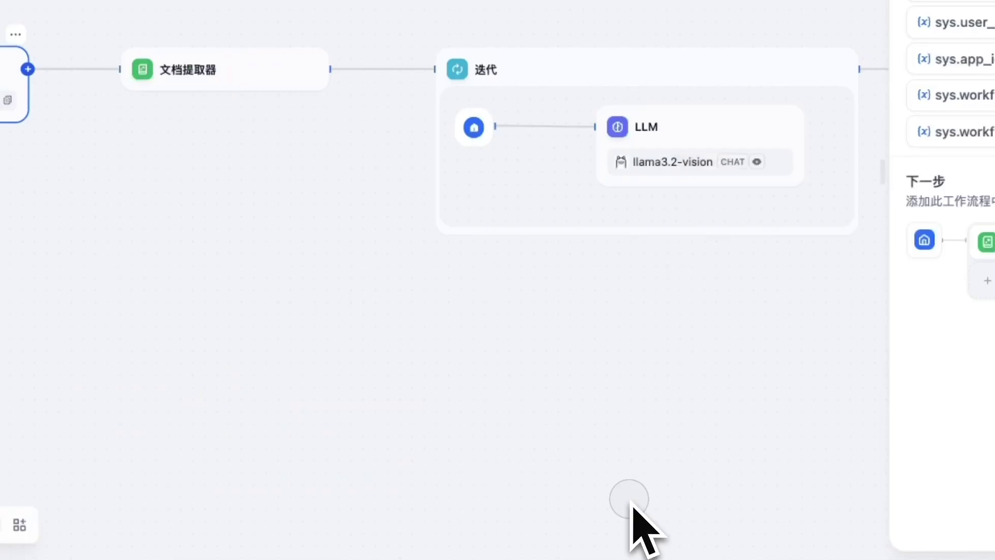
left_click(386, 311)
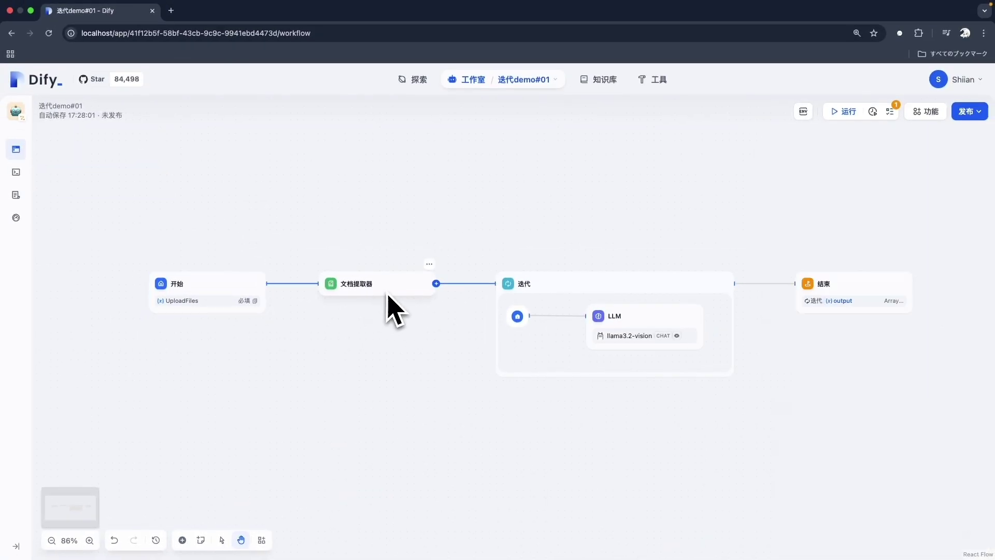
Expand the 文档提取器 node's output variables and set its input variable to UploadFiles from 开始
left_click(388, 294)
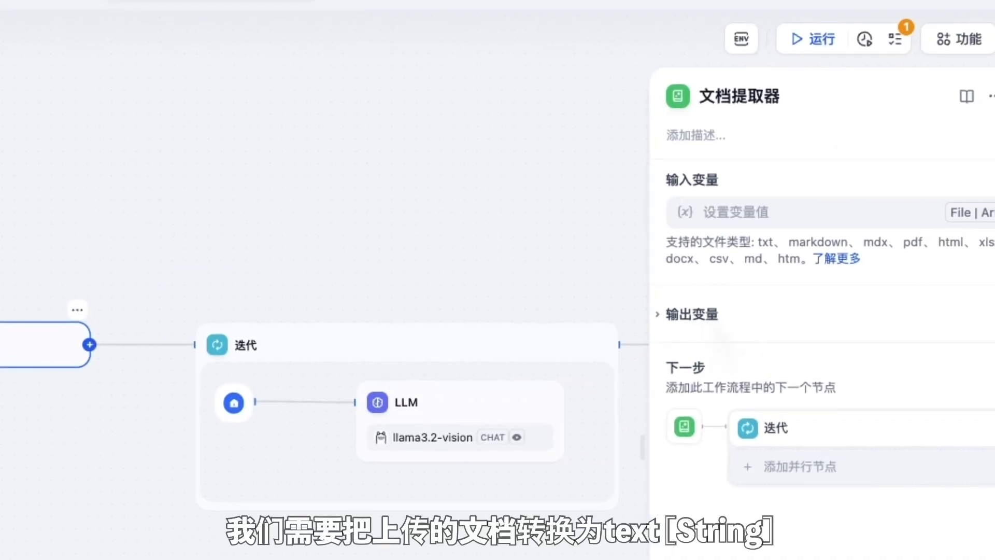
left_click(713, 314)
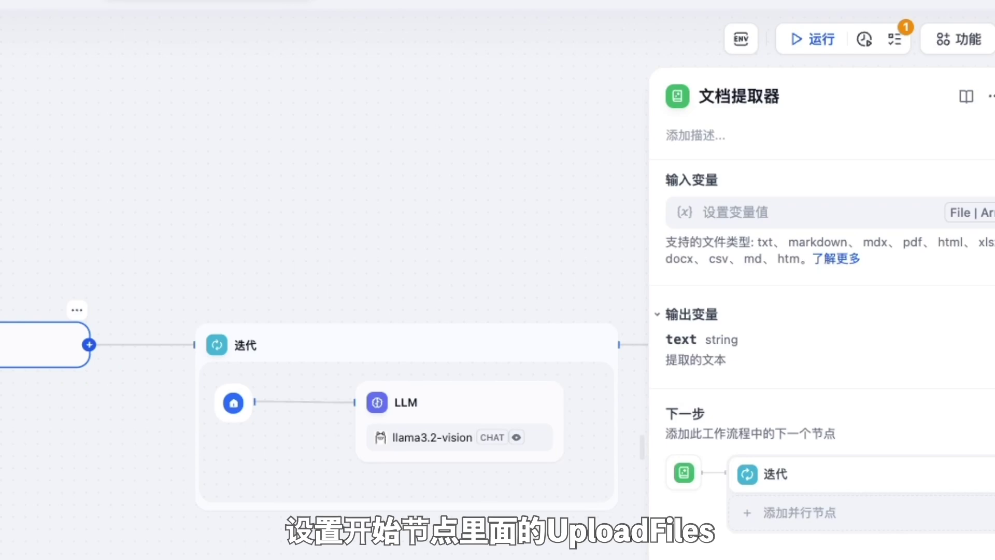
left_click(757, 212)
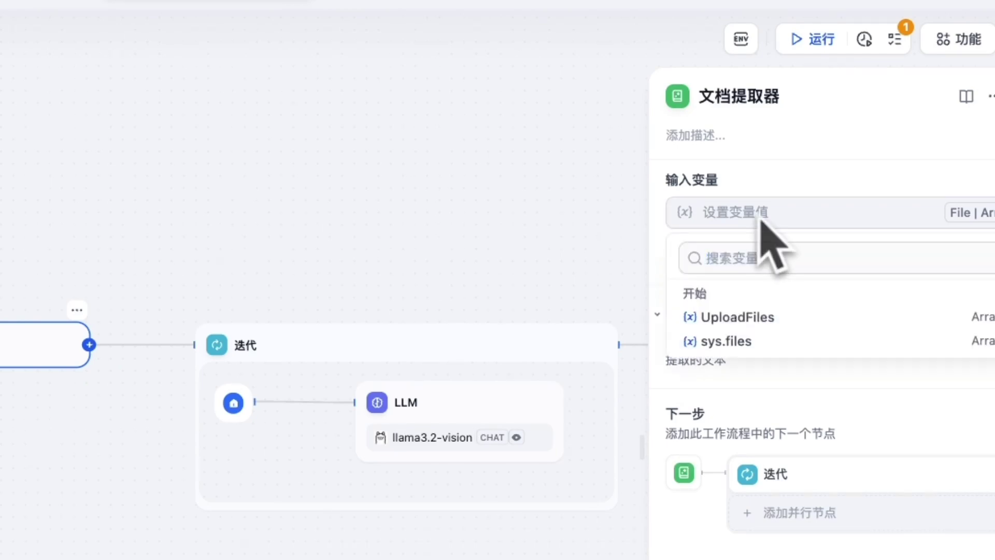
left_click(748, 319)
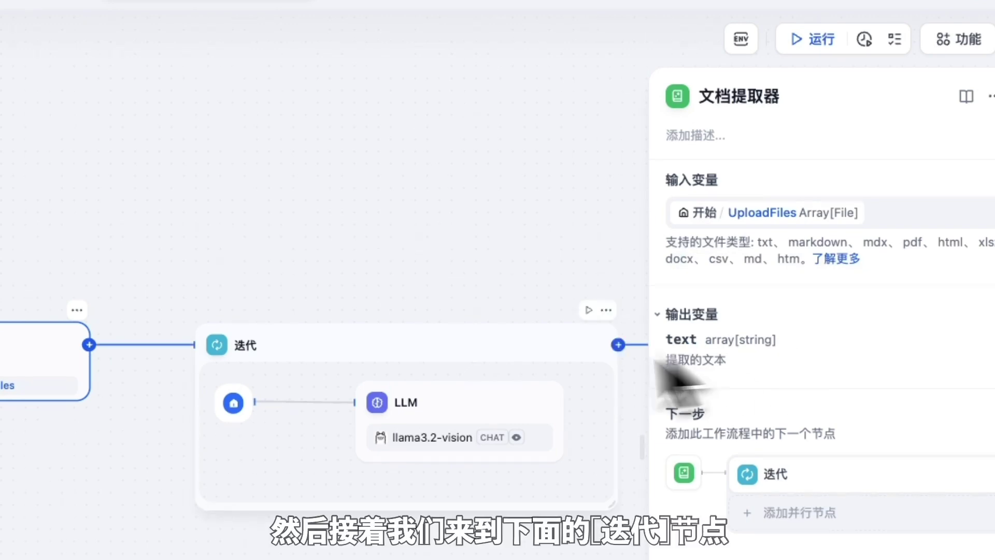
Set the 迭代 node's input to the text Array[String] variable from 文档提取器
left_click(332, 363)
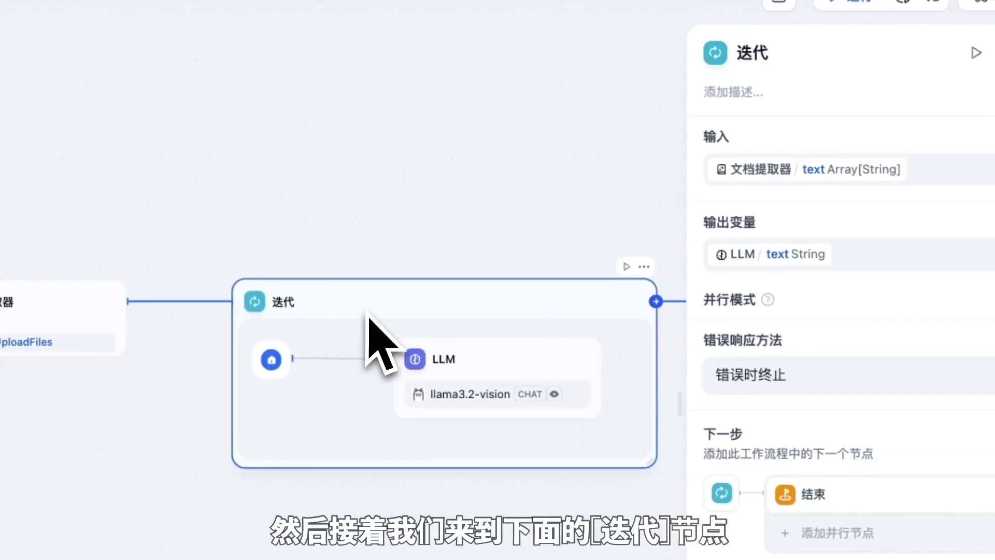
left_click(967, 180)
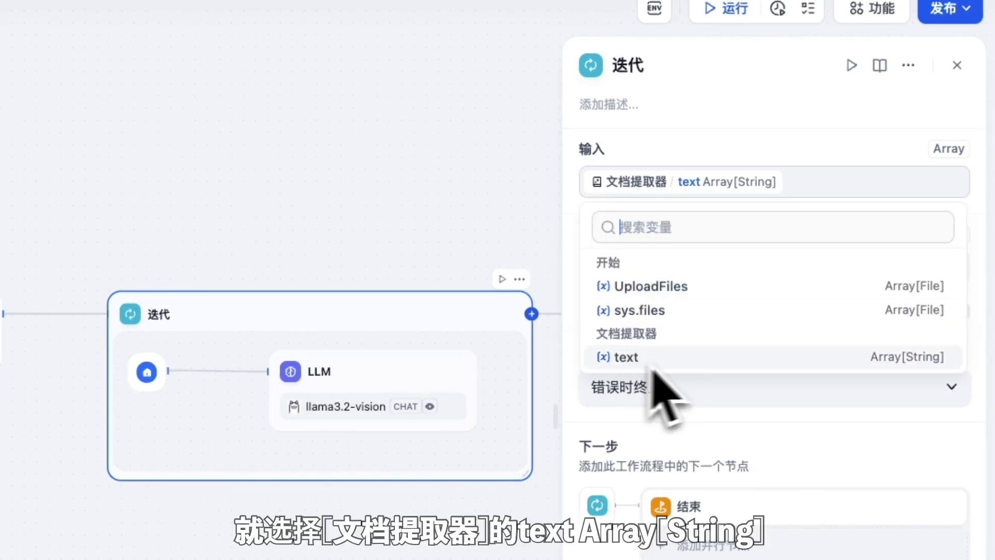
left_click(914, 356)
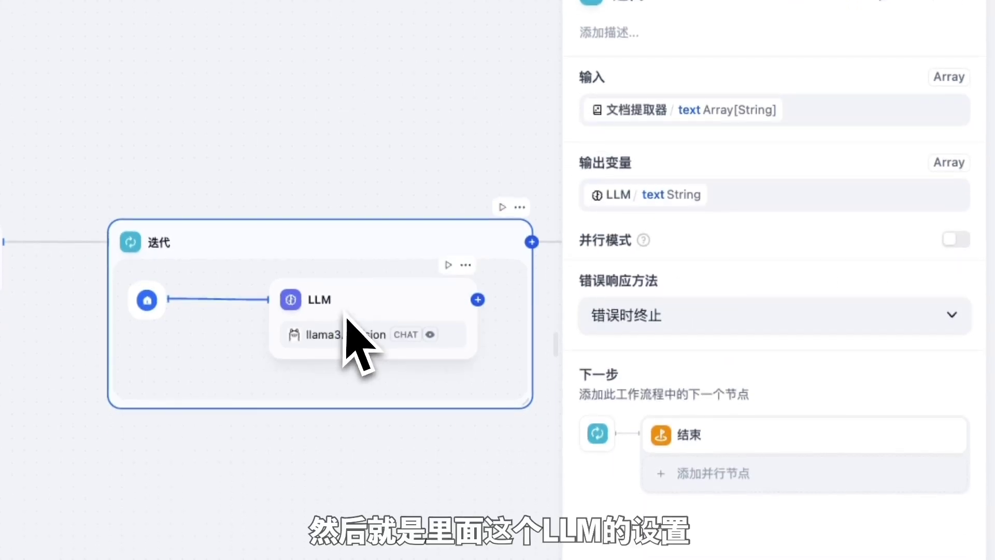
Examine the SYSTEM prompt and item variable of the LLM node inside 迭代, and close its settings
left_click(345, 316)
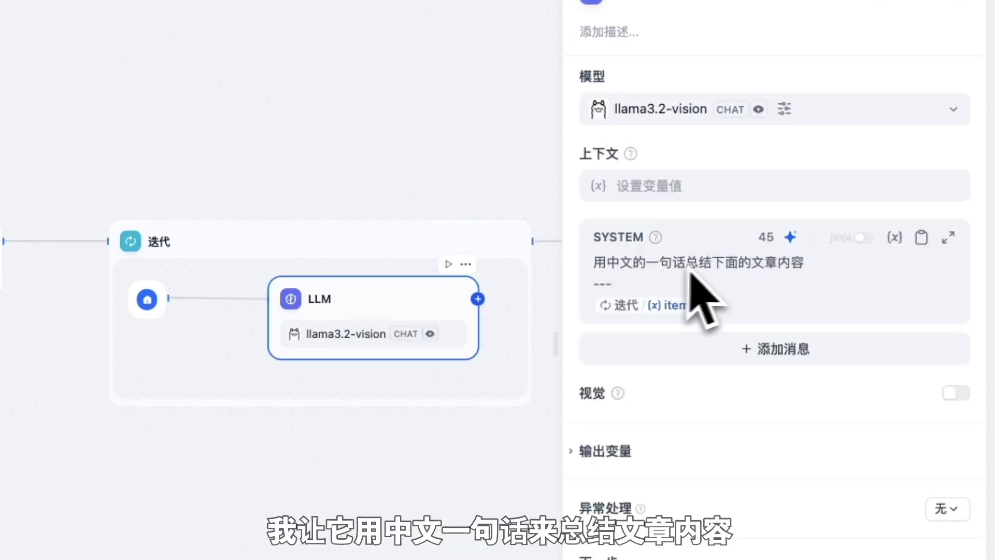
left_click(790, 263)
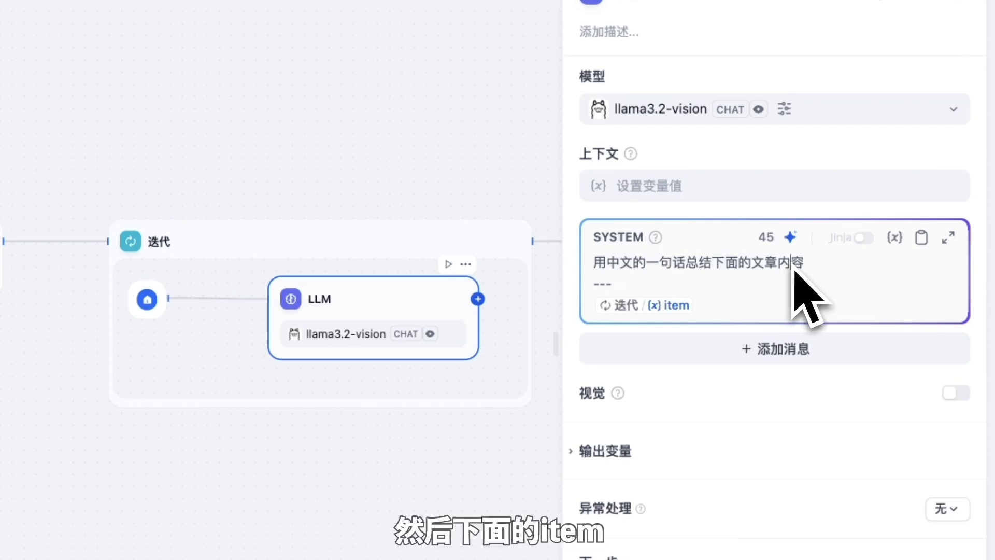
left_click(763, 316)
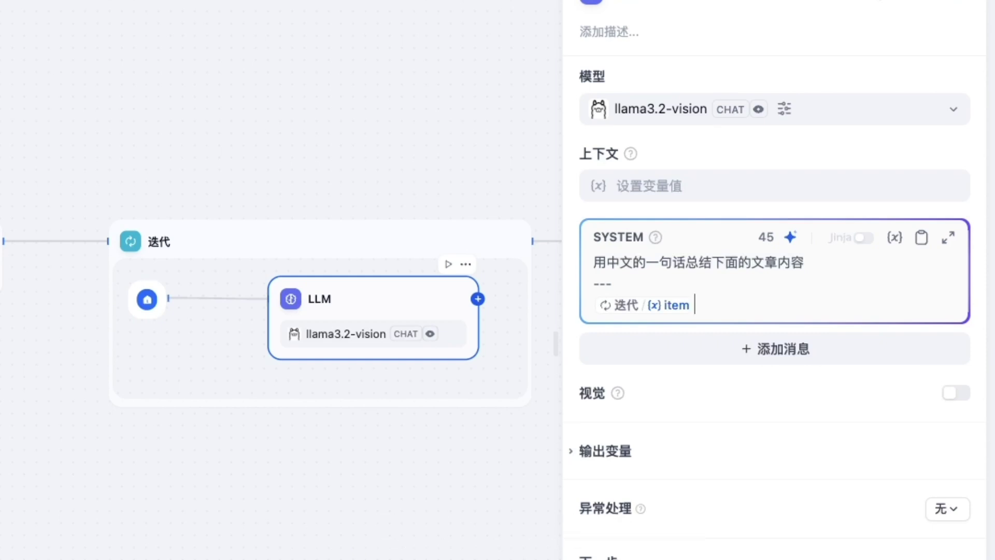
left_click(957, 86)
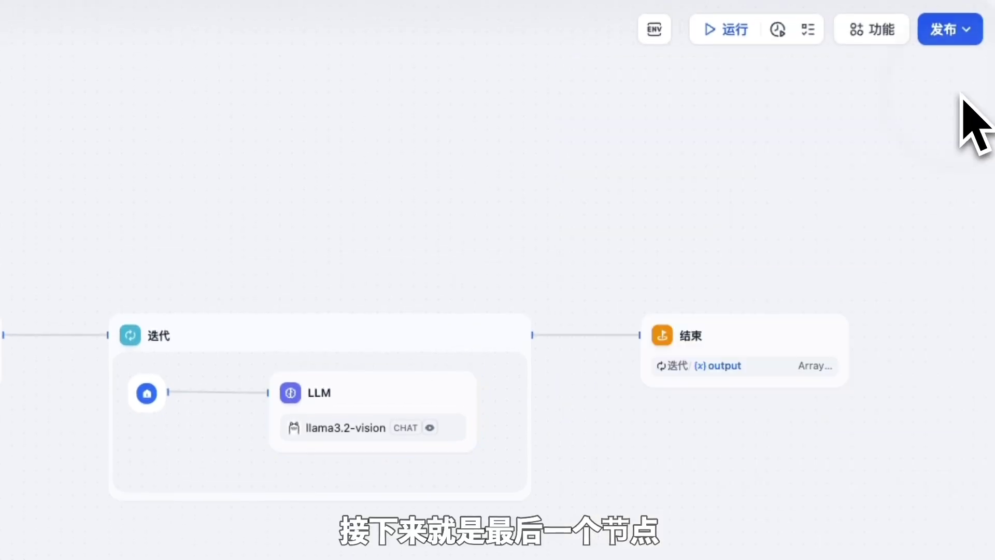
Set the 结束 node's output variable to the output of 迭代 and close the node settings
left_click(754, 363)
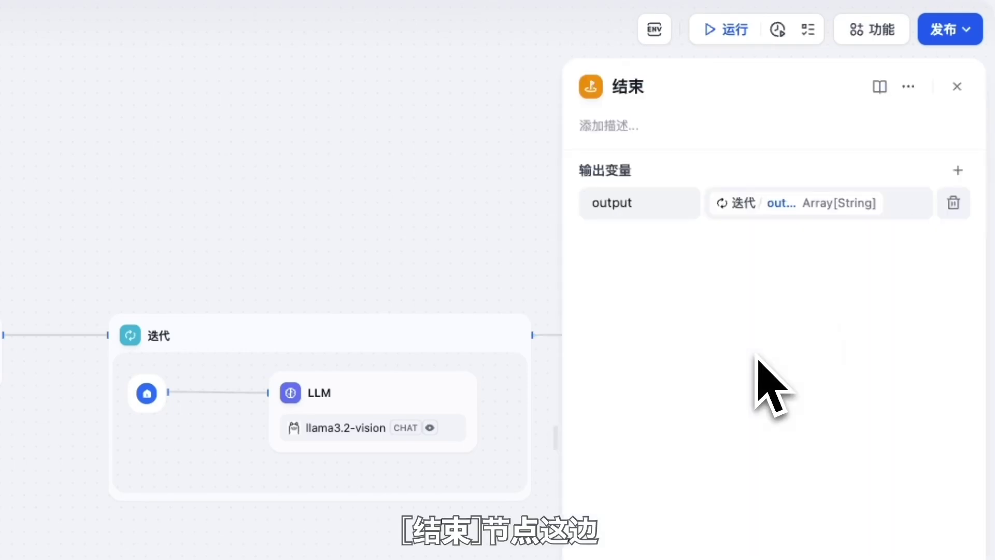
left_click(894, 201)
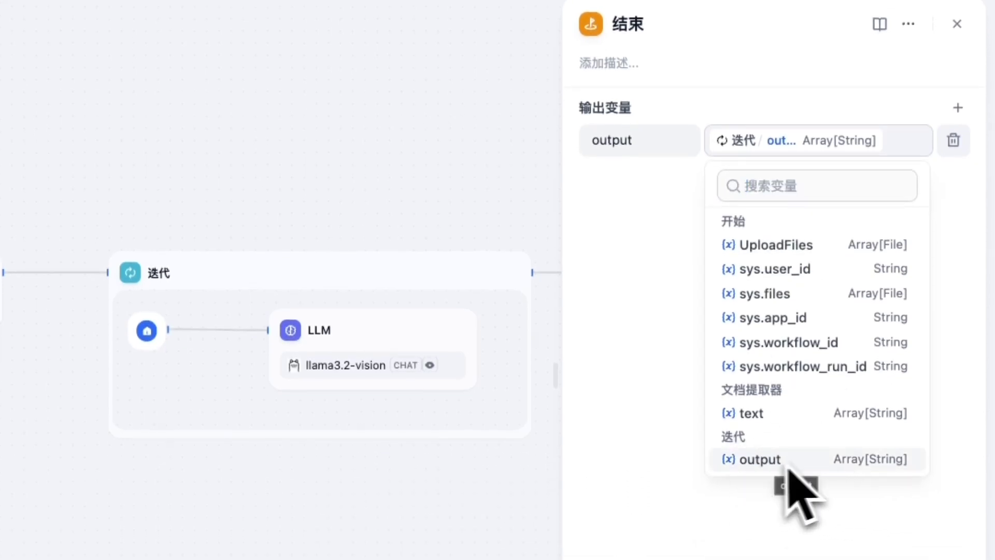
left_click(894, 474)
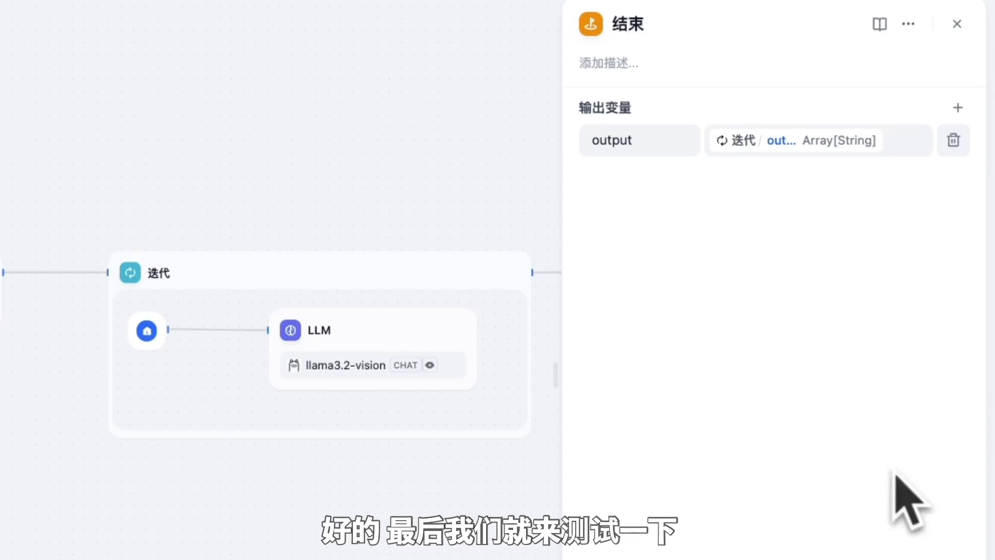
left_click(957, 23)
Remove doc1.md from the UploadFiles input of the workflow's test run, then close and reopen the test run
left_click(727, 147)
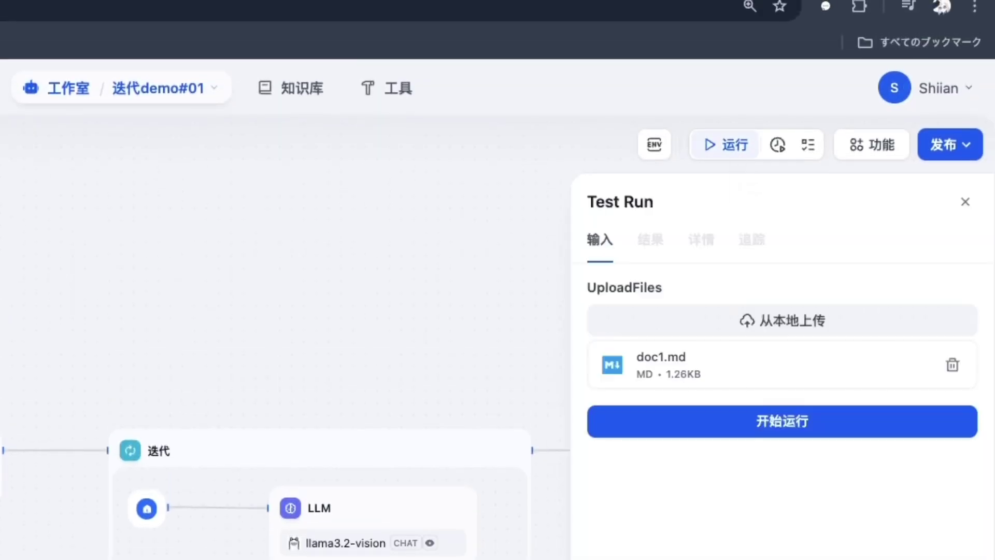
left_click(953, 364)
left_click(965, 202)
left_click(727, 147)
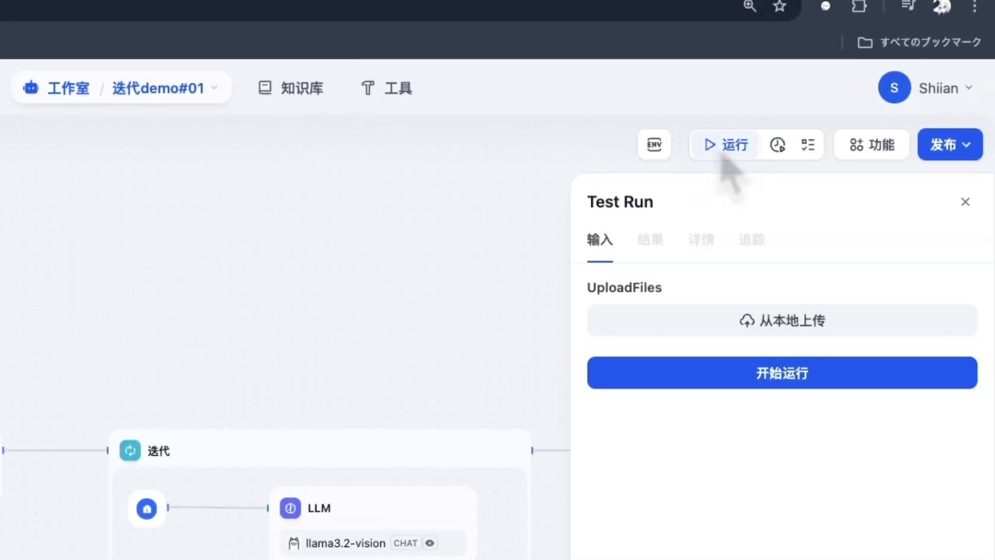
Upload doc1.md, doc2.md and doc3.md from the local folder to UploadFiles and start the test run
left_click(757, 318)
left_click(243, 195)
left_click(269, 233, "shift")
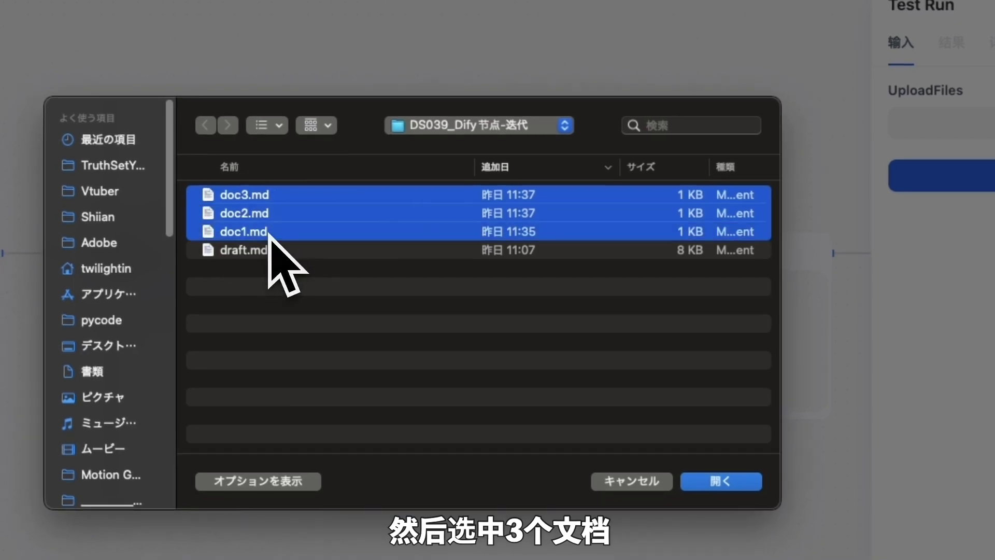
left_click(721, 481)
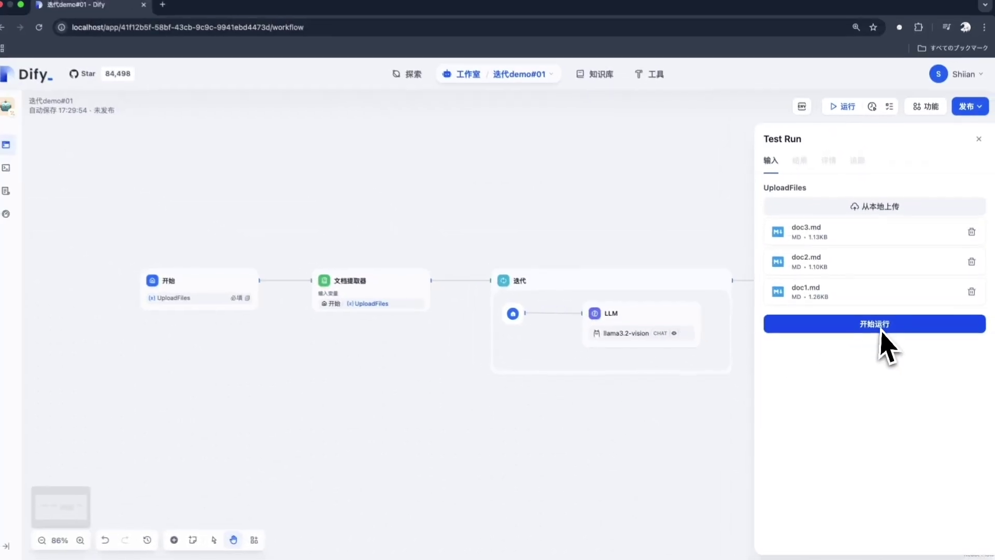
left_click(881, 329)
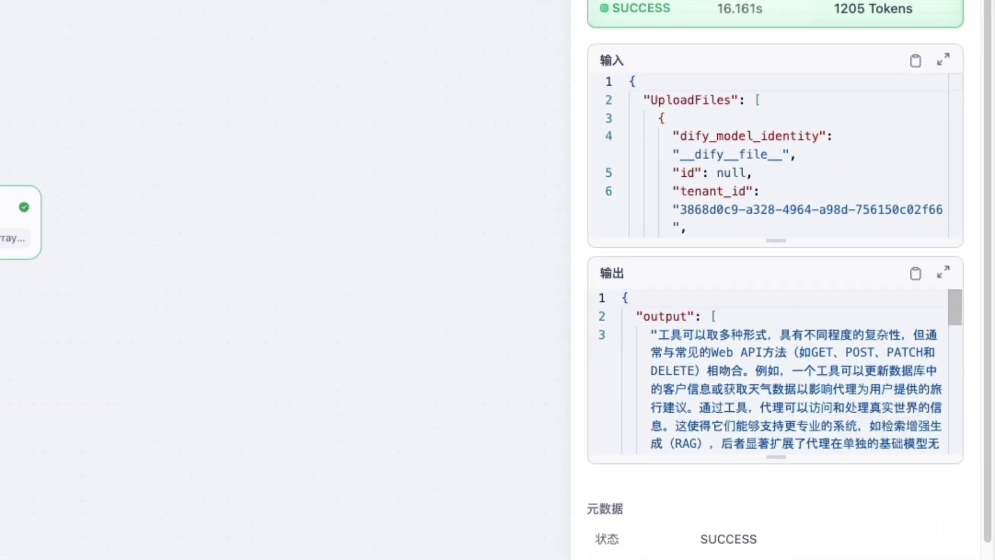
Expand the test run's output and examine the summary generated for each of the three documents
left_click(889, 371)
scroll(890, 371, "down", 1)
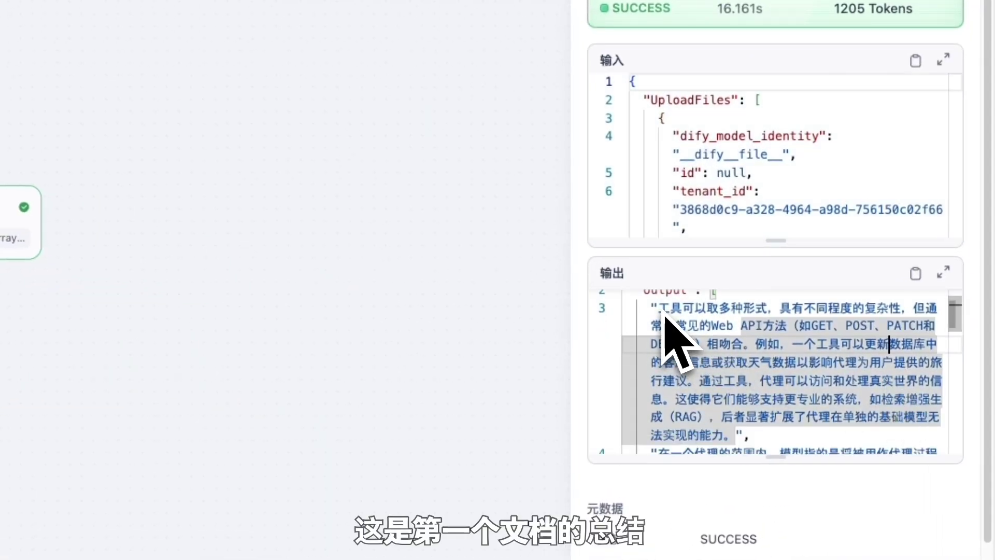
scroll(772, 451, "down", 3)
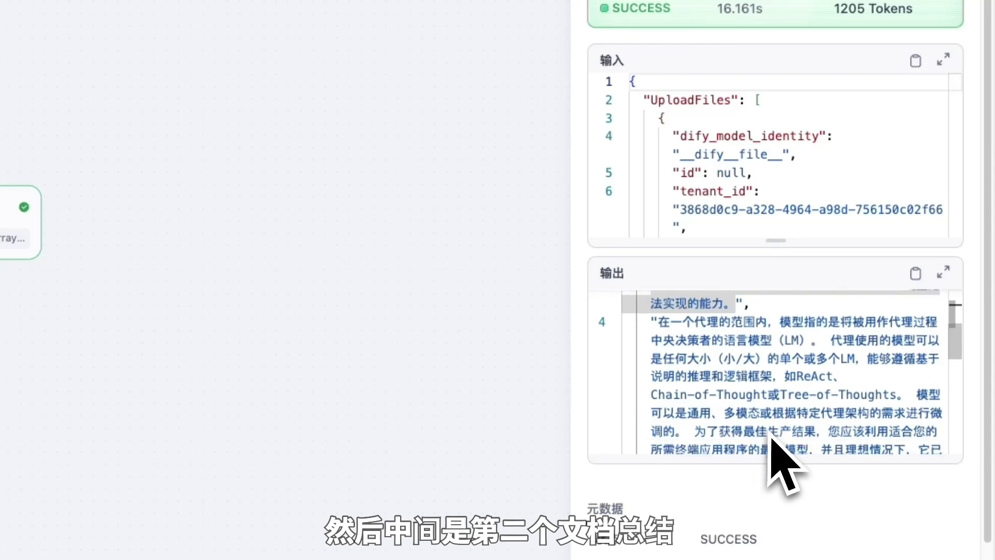
scroll(829, 414, "up", 1)
left_click(943, 272)
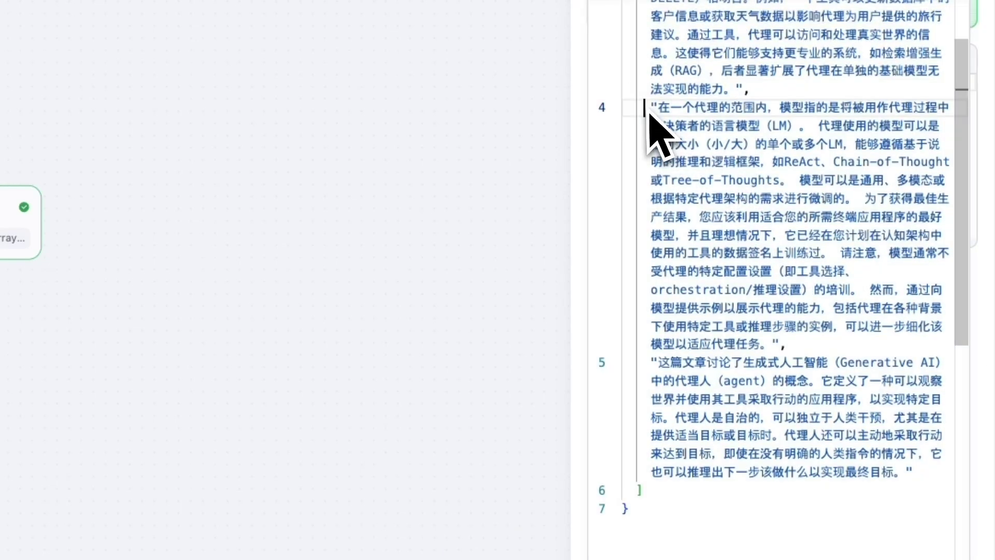
left_click_drag(648, 110, 833, 344)
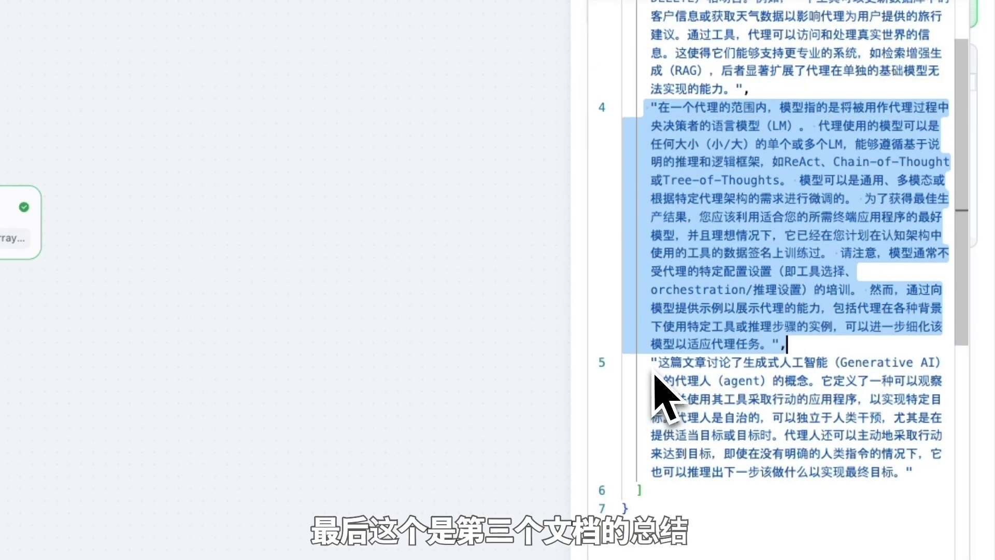
left_click_drag(651, 363, 932, 479)
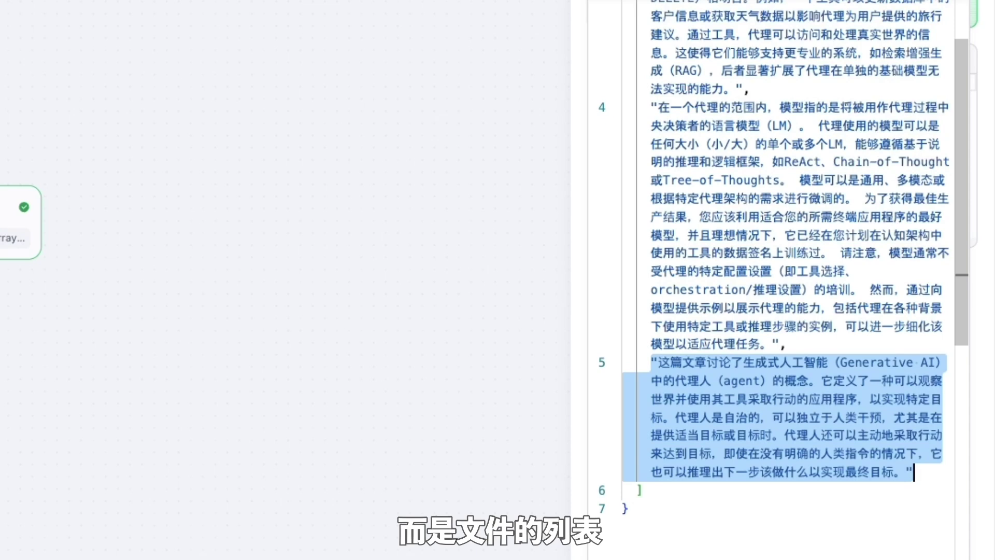
Review the three document summaries in the expanded output once more and close the test run result
scroll(785, 279, "up", 2)
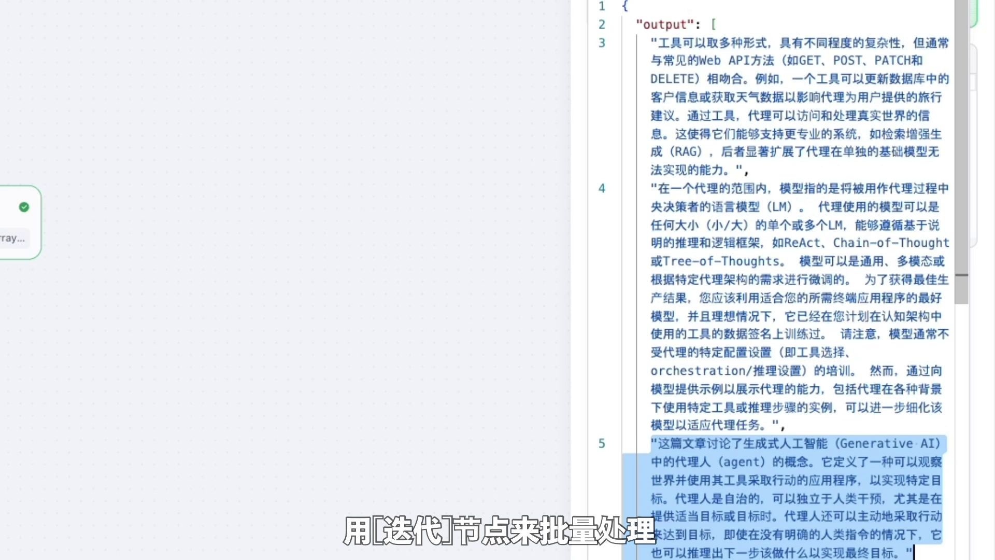
left_click(729, 421)
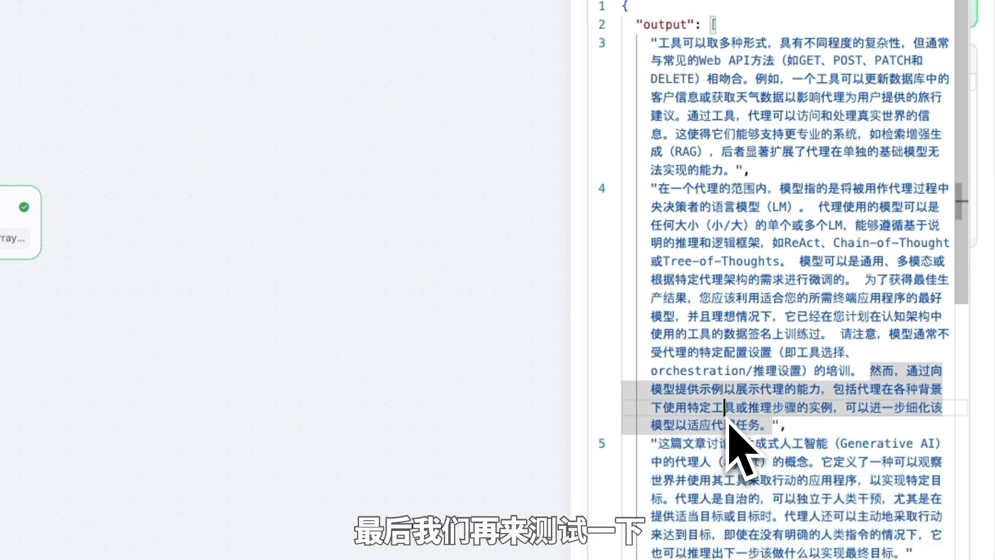
left_click(965, 165)
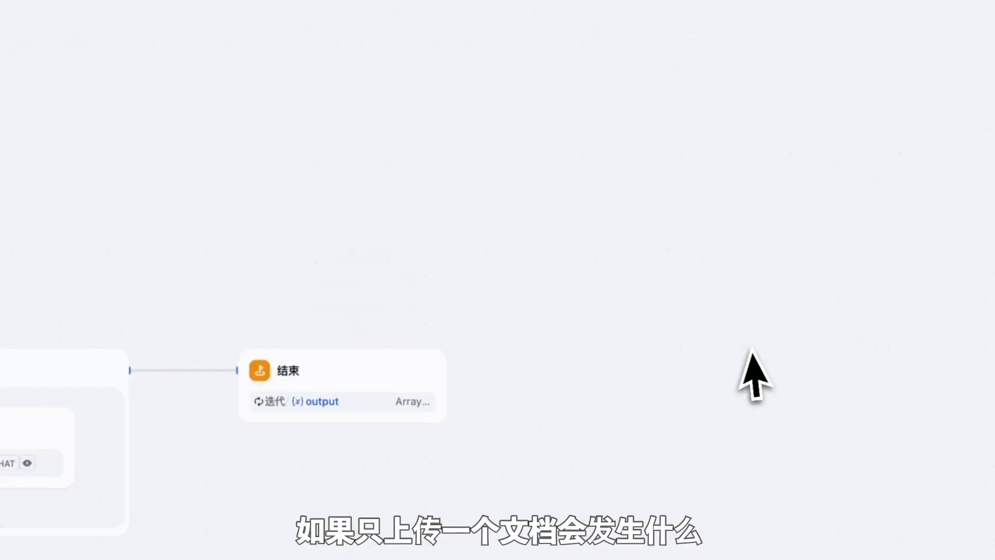
Remove doc3.md and doc2.md from UploadFiles in a new test run, run it with doc1.md only and inspect the result
left_click(720, 68)
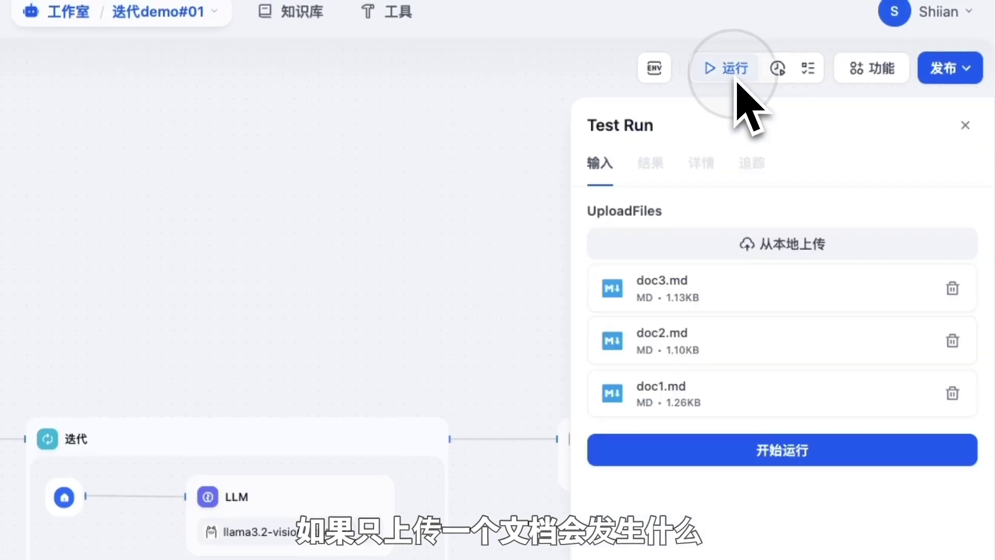
left_click(952, 288)
left_click(952, 288)
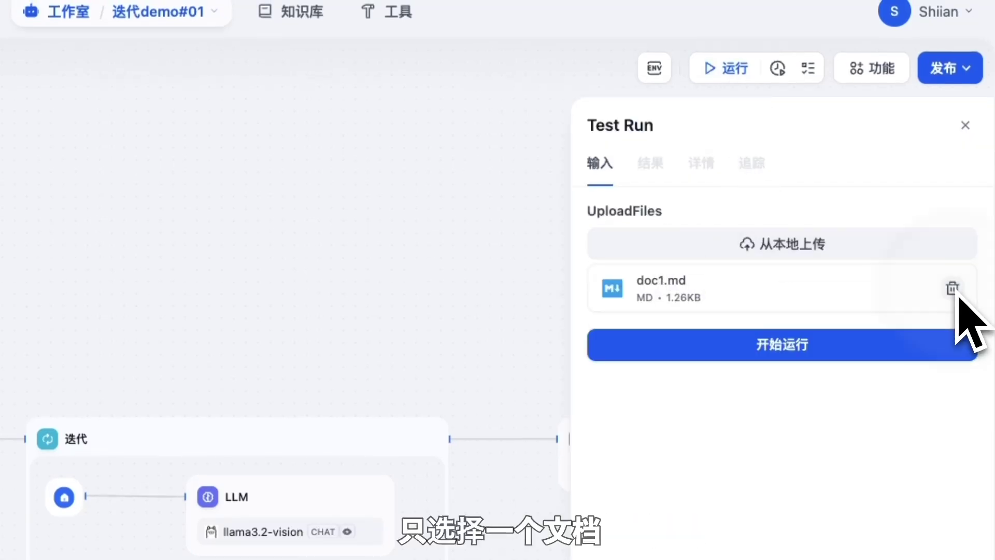
left_click(827, 351)
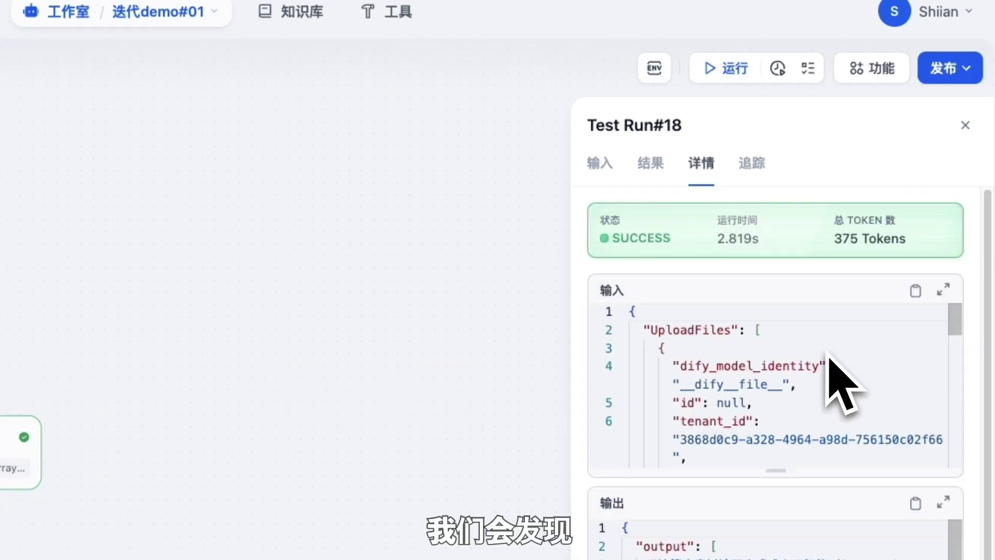
left_click(943, 372)
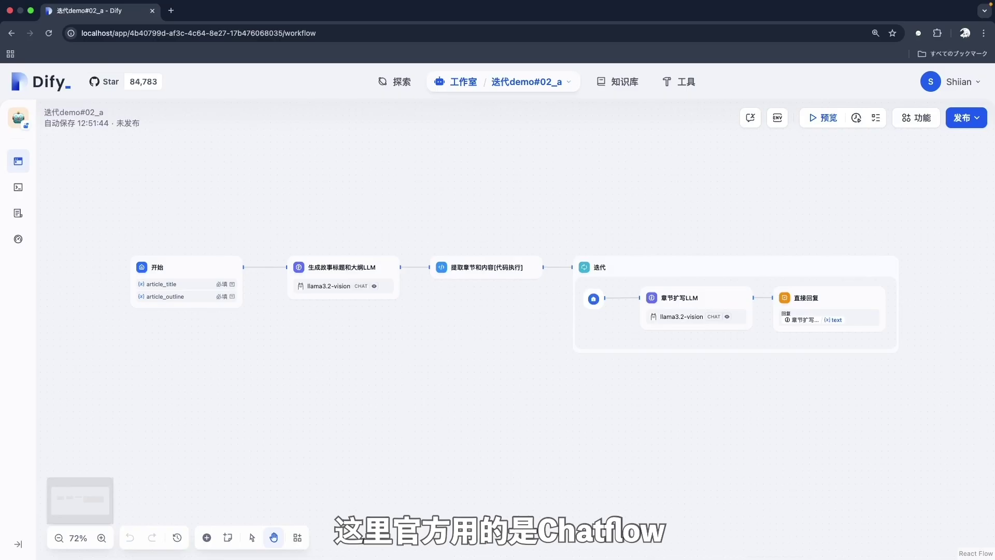
Inspect the input fields of the 开始 node and read the system prompt of 生成故事标题和大纲LLM, including its JSON example
left_click(222, 294)
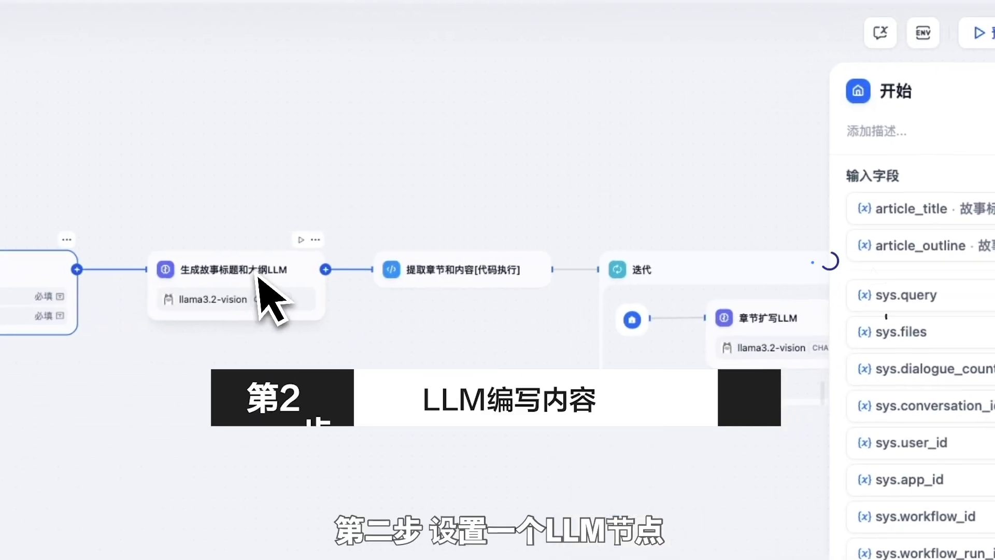
left_click(288, 289)
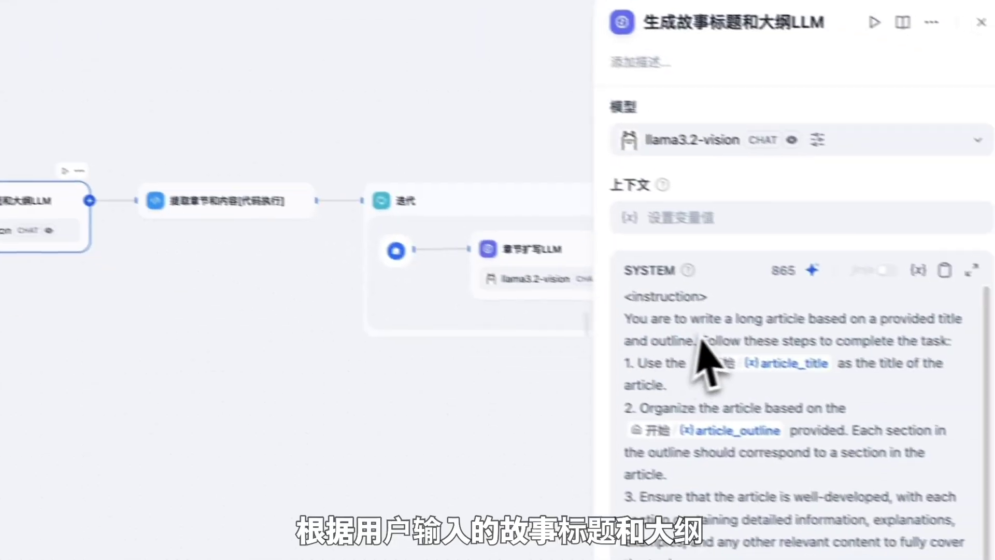
scroll(770, 342, "down", 6)
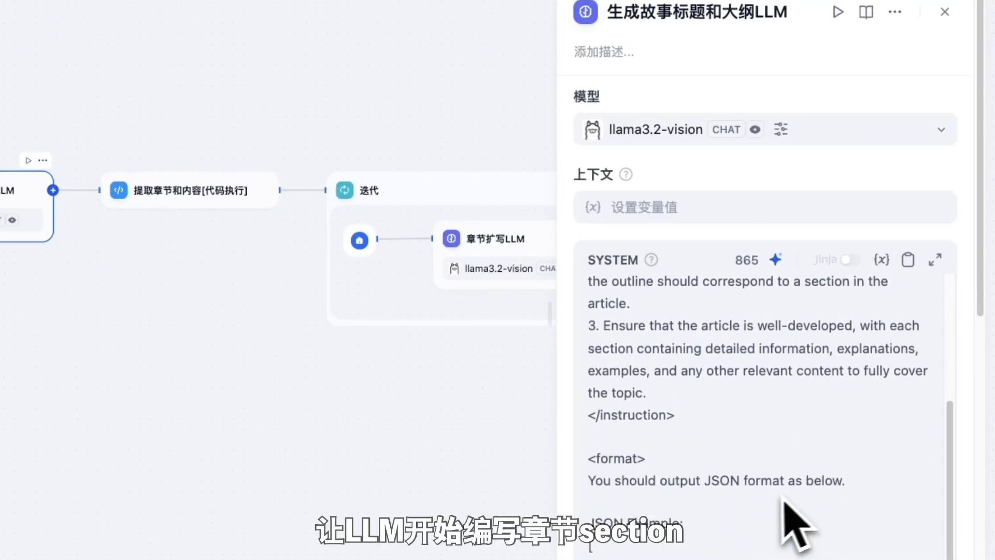
scroll(793, 526, "down", 5)
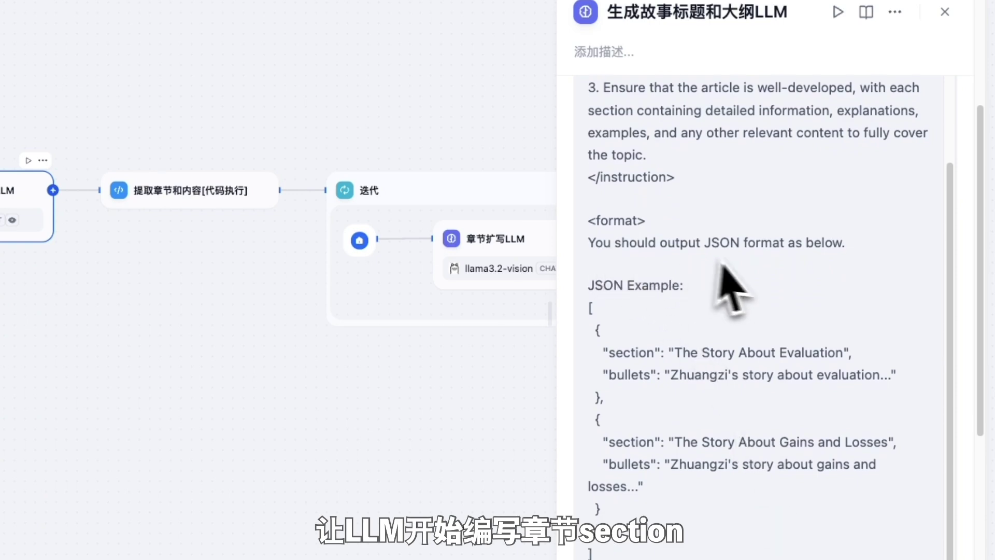
left_click(839, 282)
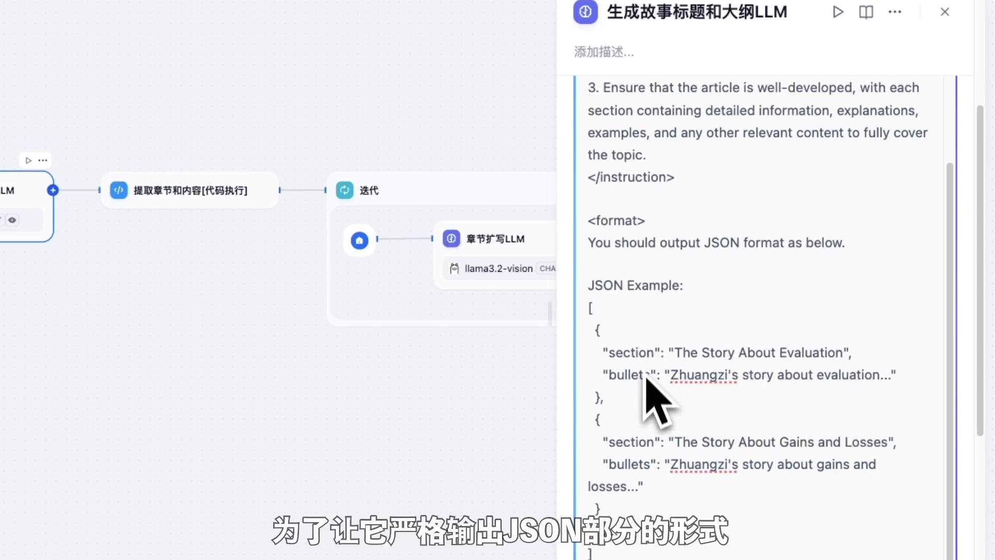
scroll(657, 400, "up", 10)
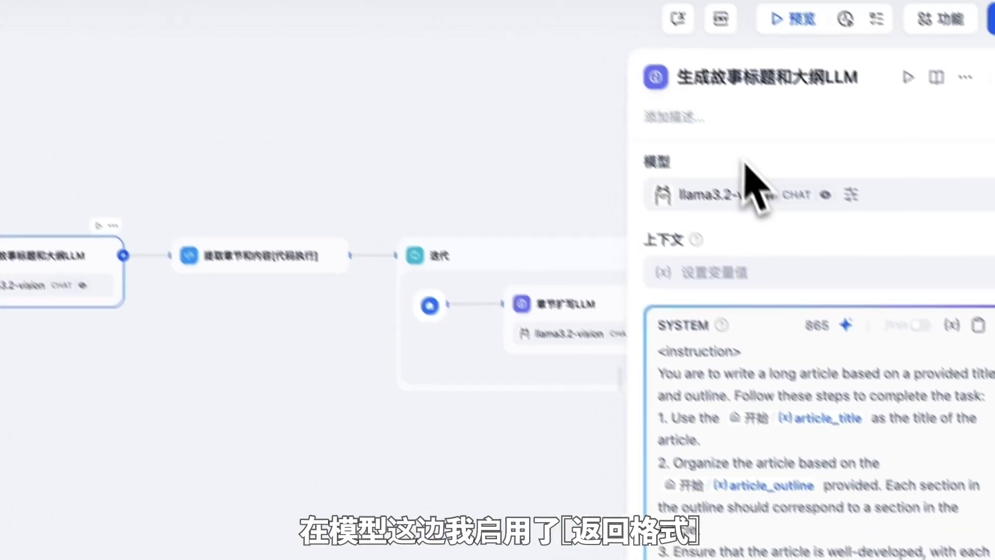
Examine the 返回格式 JSON Schema in the llama3.2-vision model parameters, then close the LLM node's settings
left_click(736, 193)
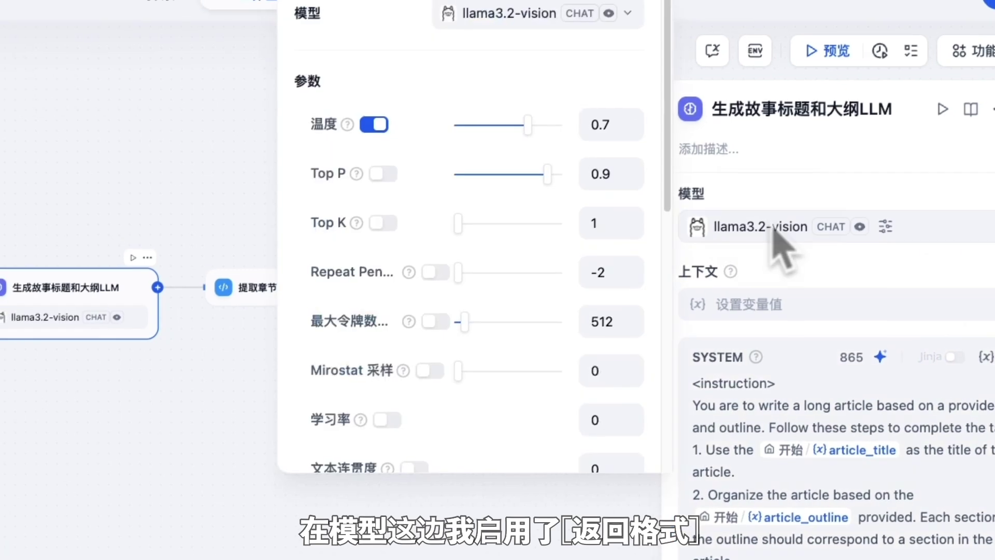
scroll(627, 164, "down", 9)
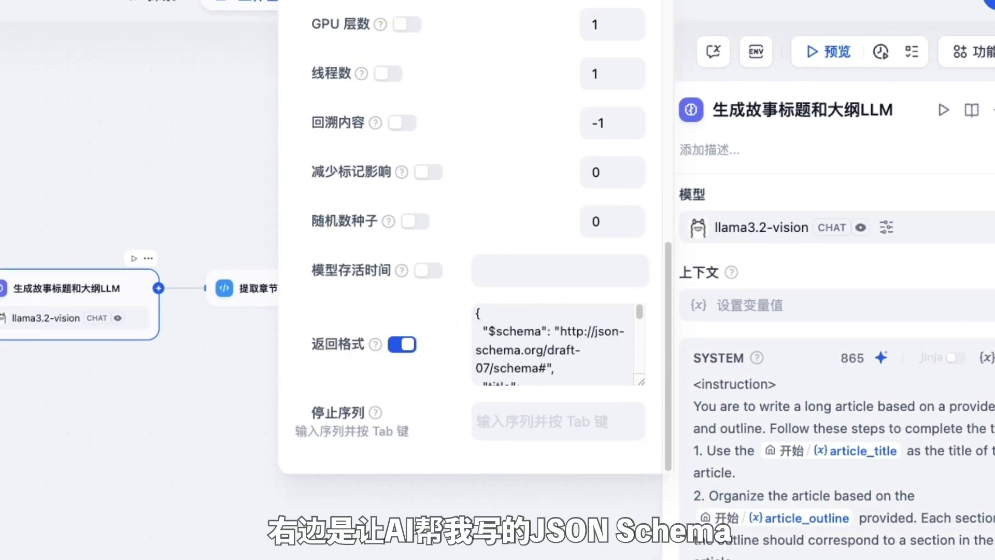
left_click(612, 332)
scroll(554, 345, "down", 10)
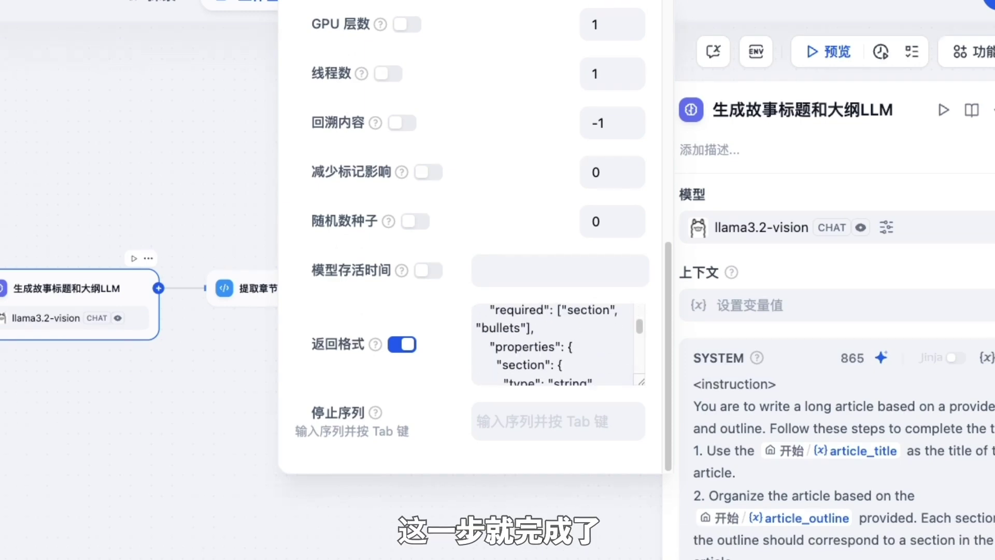
scroll(554, 344, "up", 5)
scroll(557, 344, "up", 5)
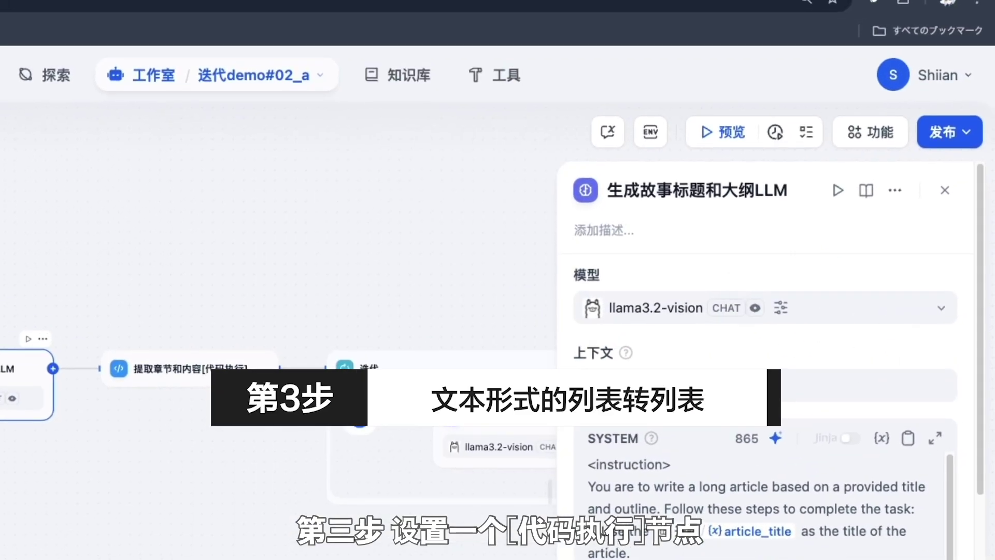
left_click(945, 191)
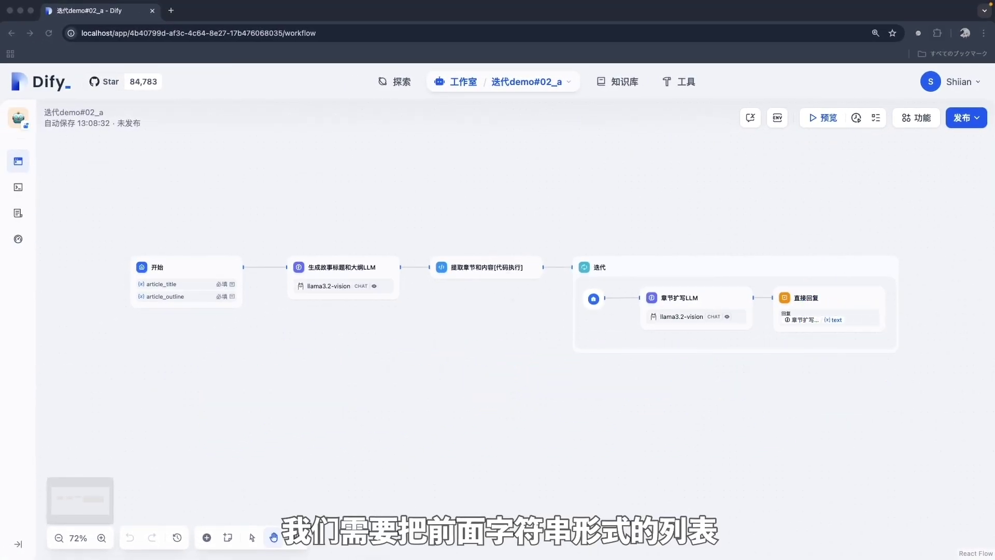
Open 提取章节和内容[代码执行] and examine how its Python code turns arg1 into data and returns the section and bullets keys
left_click(512, 271)
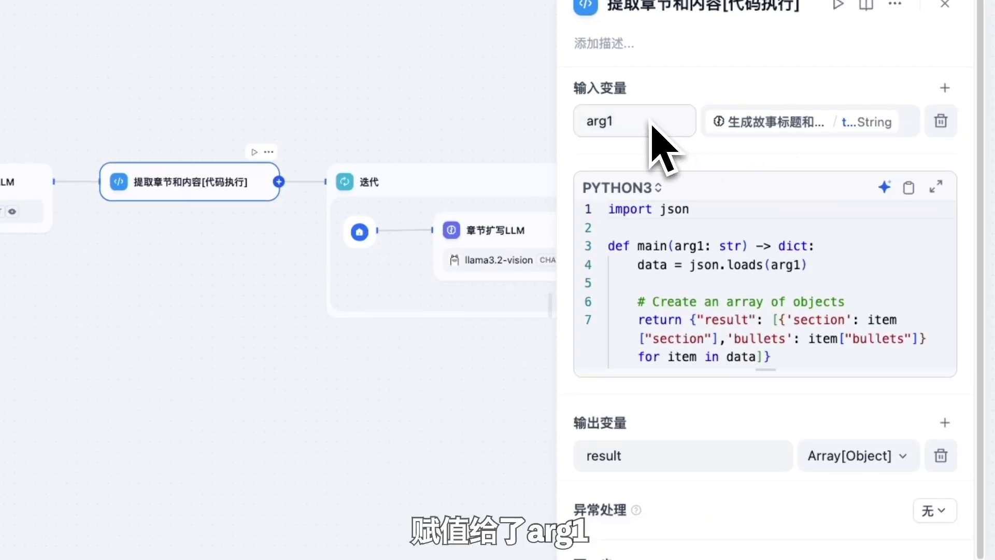
left_click(740, 284)
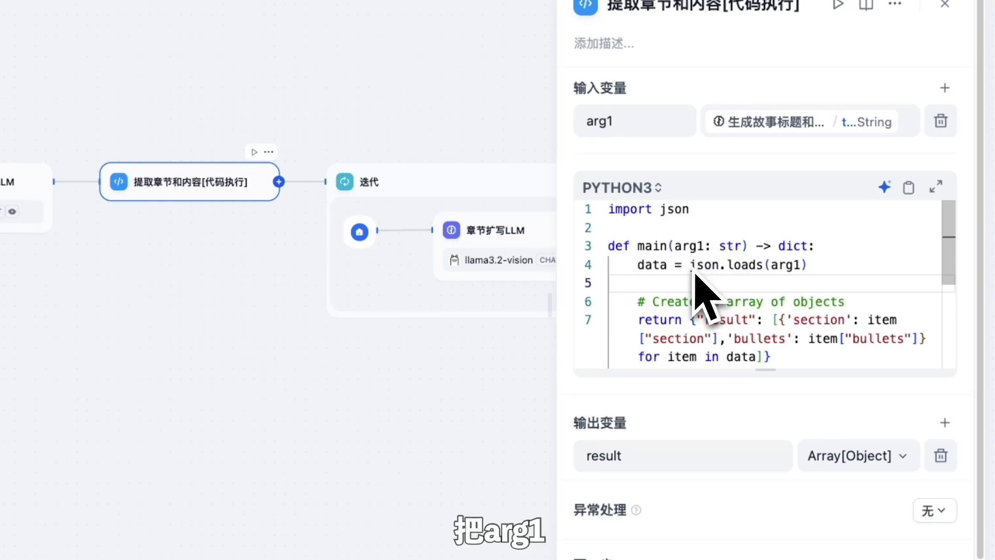
left_click(779, 265)
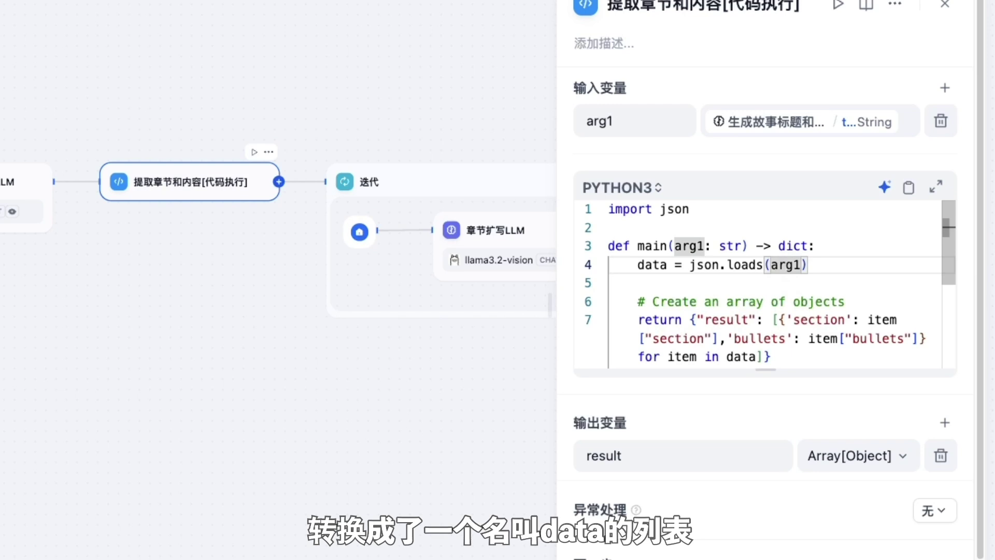
left_click(662, 265)
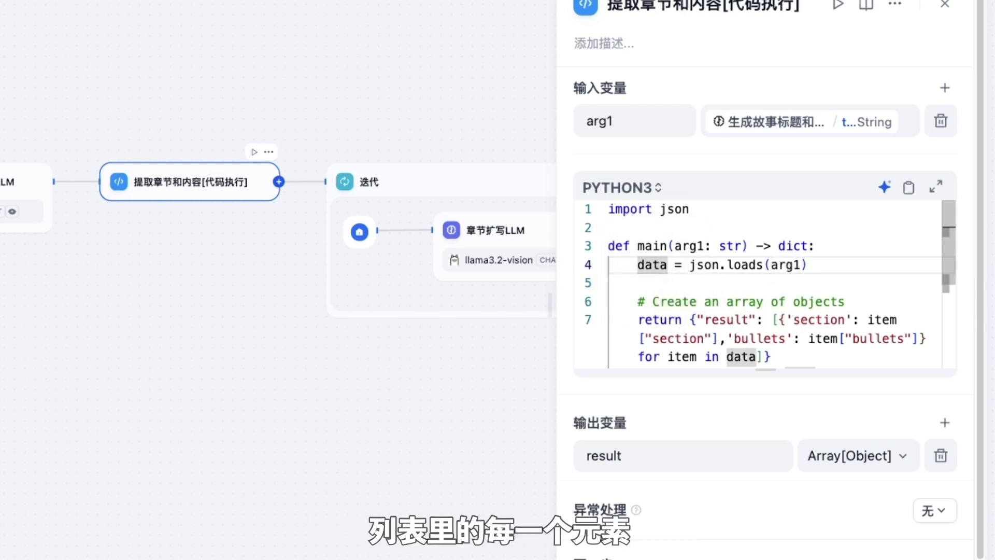
left_click(816, 319)
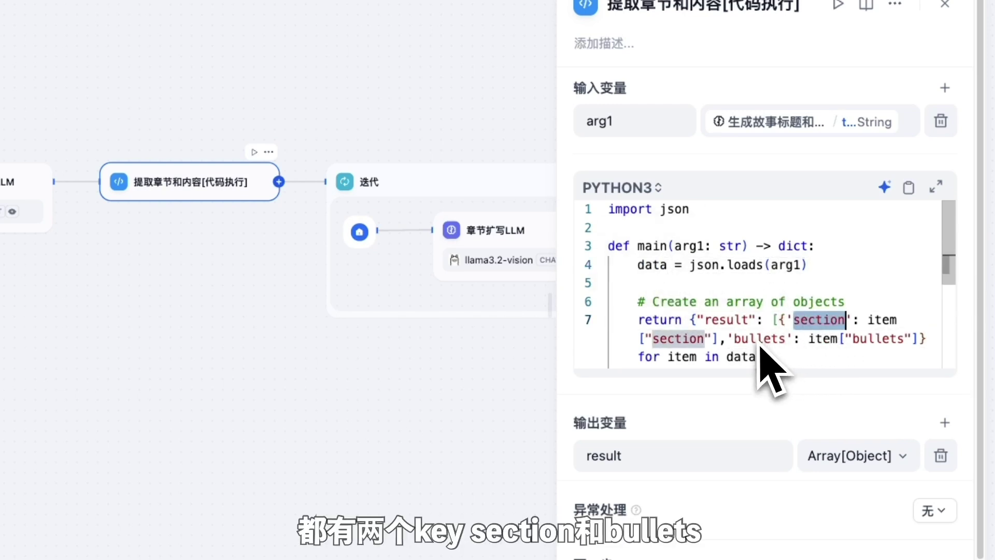
left_click(757, 338)
left_click(816, 341)
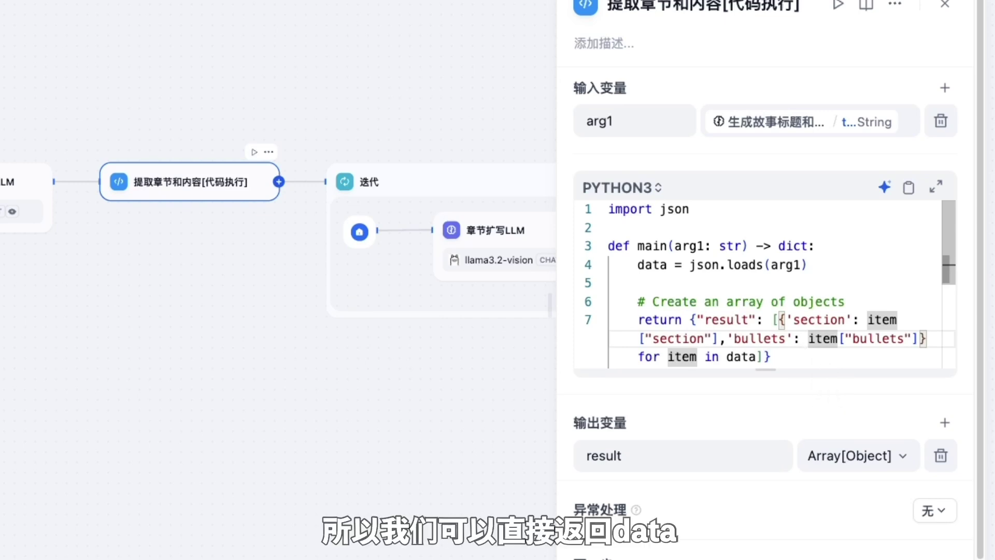
scroll(824, 363, "down", 3)
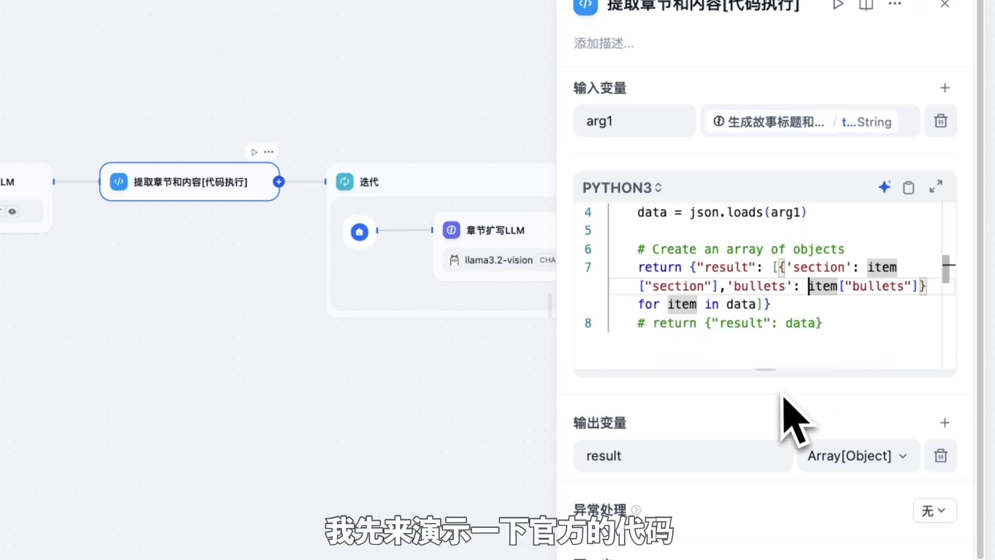
Enlarge the Python code editor of 提取章节和内容[代码执行] so that the whole script fits
left_click_drag(772, 370, 772, 430)
scroll(811, 383, "up", 3)
left_click(778, 305)
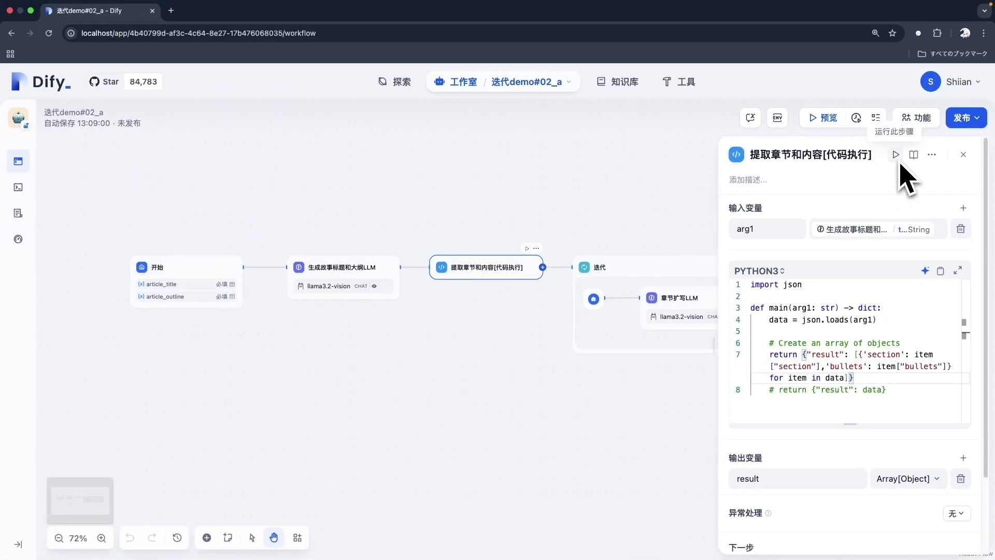
Copy the JSON example with its two section and bullets entries from the system prompt of 生成故事标题和大纲LLM
left_click(896, 154)
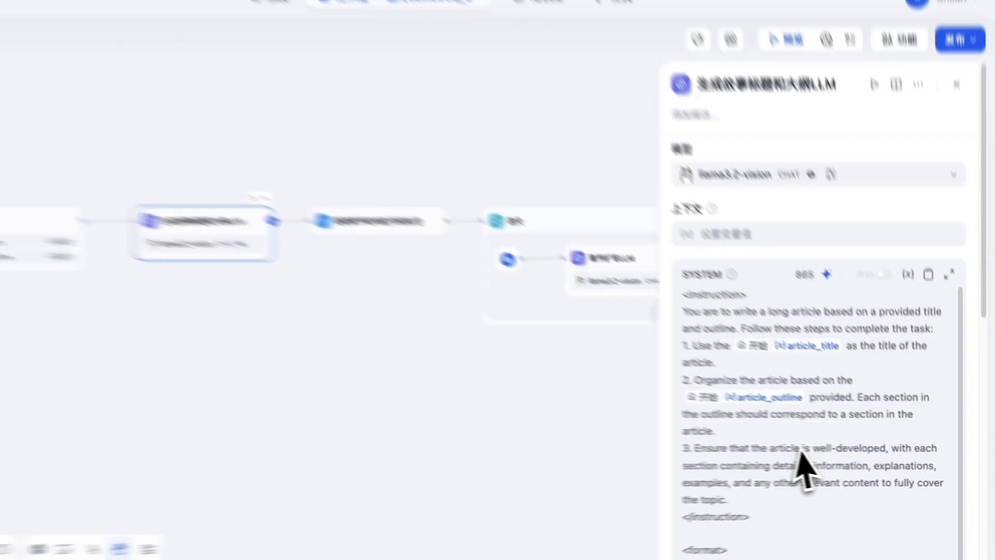
scroll(804, 466, "down", 3)
left_click_drag(588, 276, 611, 533)
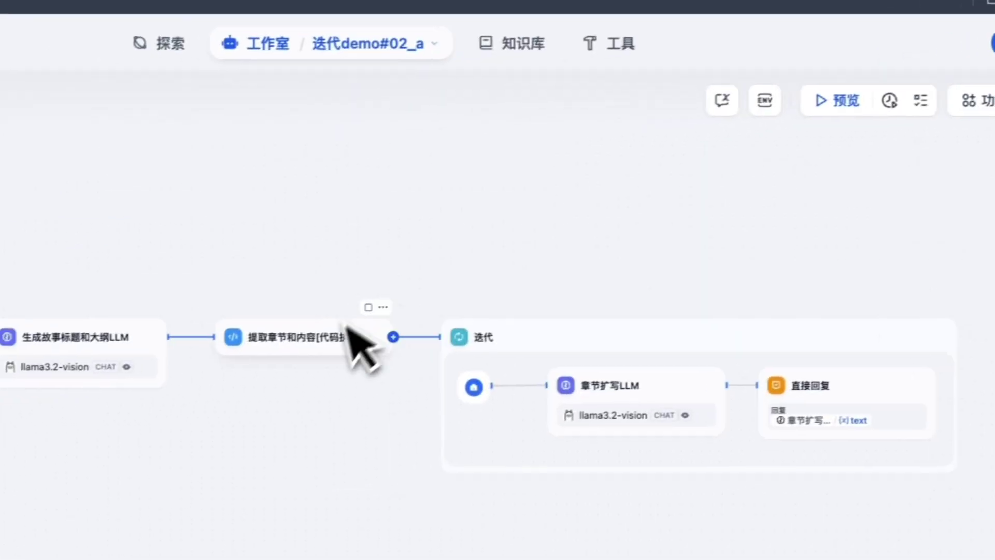
Test-run 提取章节和内容[代码执行] on its own with the two-section Zhuangzi story JSON list as arg1
left_click(366, 306)
left_click(815, 228)
type("[   {     \"section\": \"The Story About Evaluation\",     \"bullets\": \"Zhuangzi's story about evaluation...\"   },   {     \"section\": \"The Story About Gains and Losses\",     \"bullets\": \"Zhuangzi's story about gains and losses...\"   } ]")
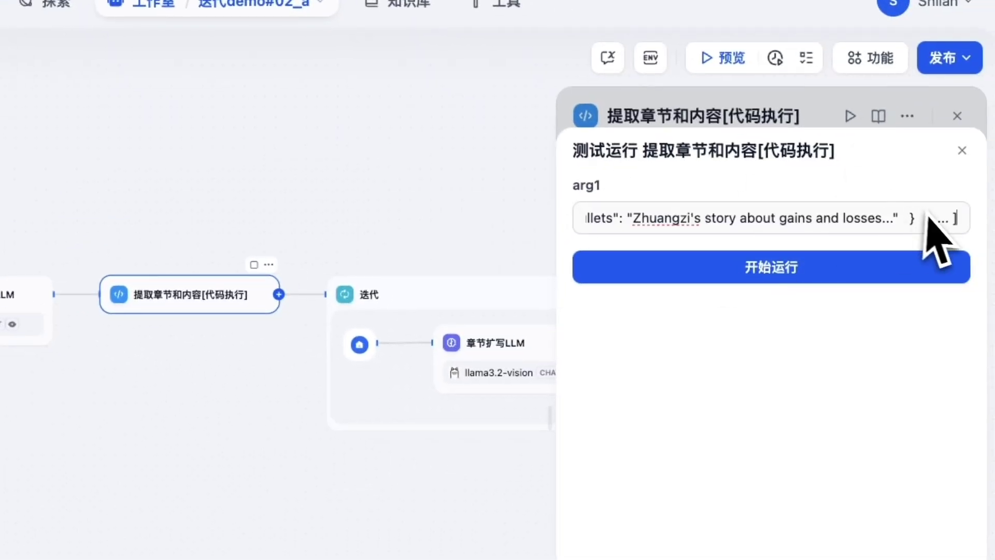
left_click(834, 272)
Examine the arg1 input and the result output of the node's test run, close it and return to the code's return statements
scroll(953, 476, "down", 3)
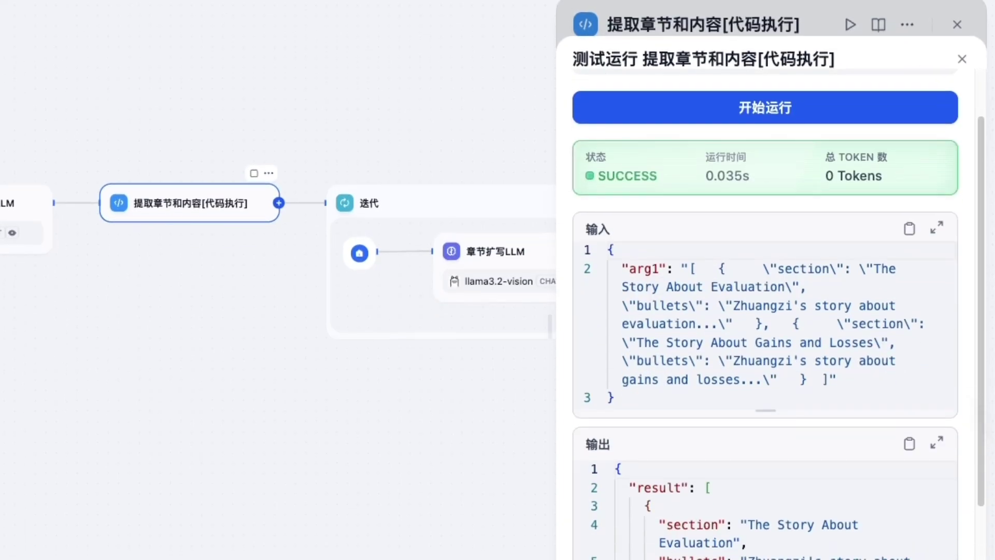
scroll(962, 495, "down", 1)
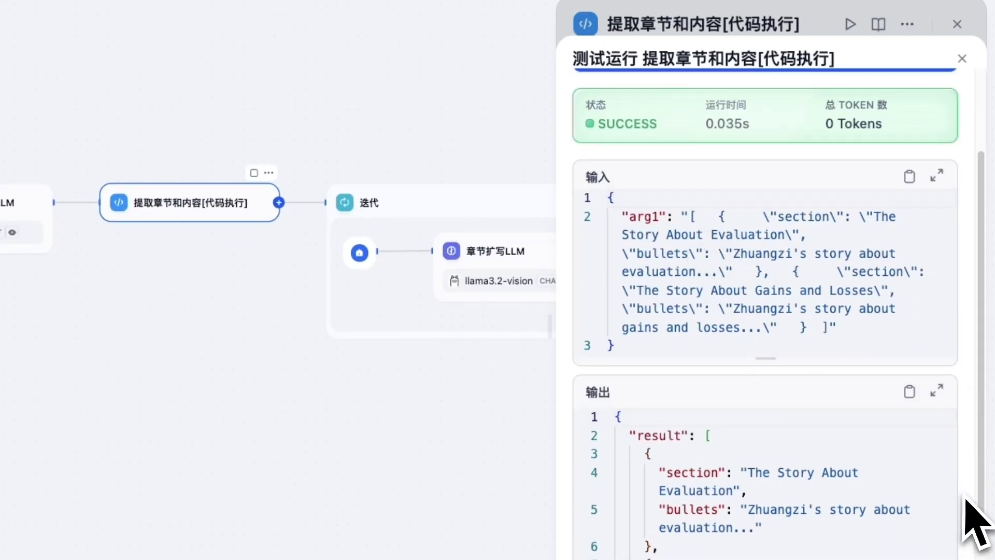
scroll(755, 382, "down", 3)
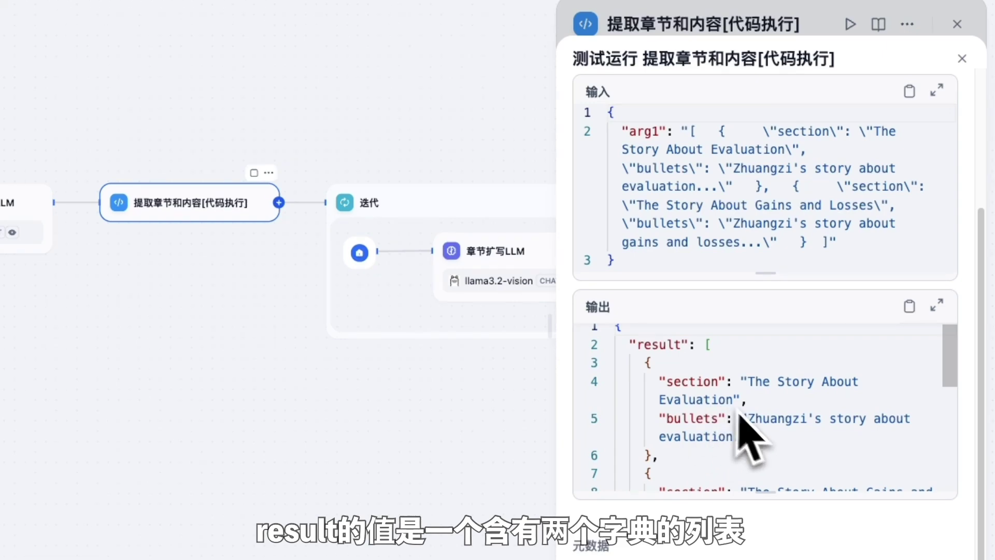
scroll(747, 433, "down", 3)
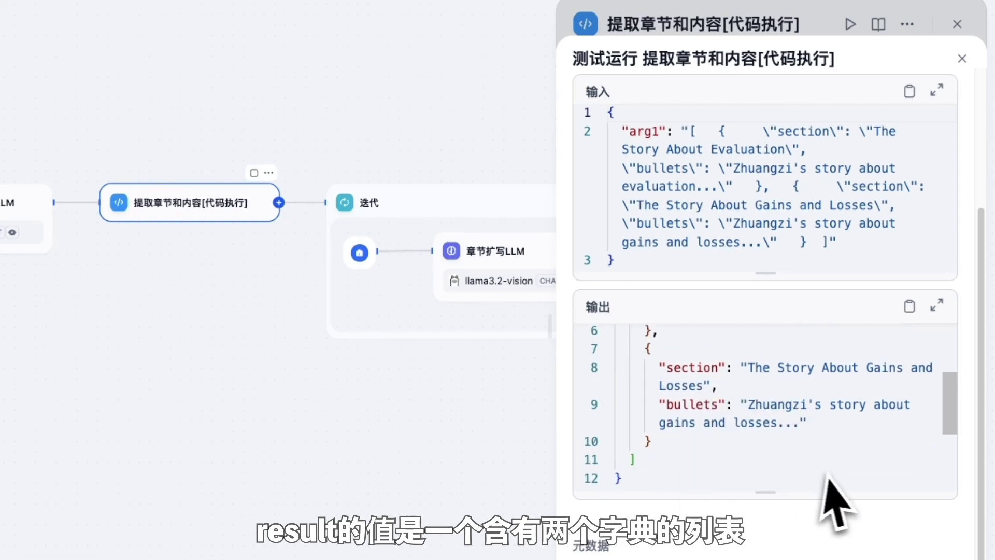
scroll(835, 492, "up", 3)
left_click(962, 59)
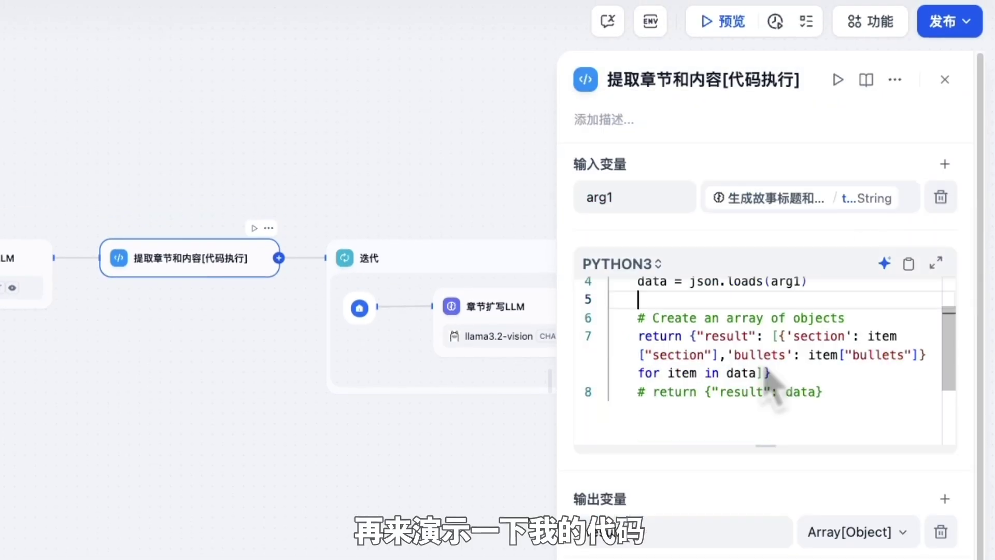
scroll(772, 381, "down", 2)
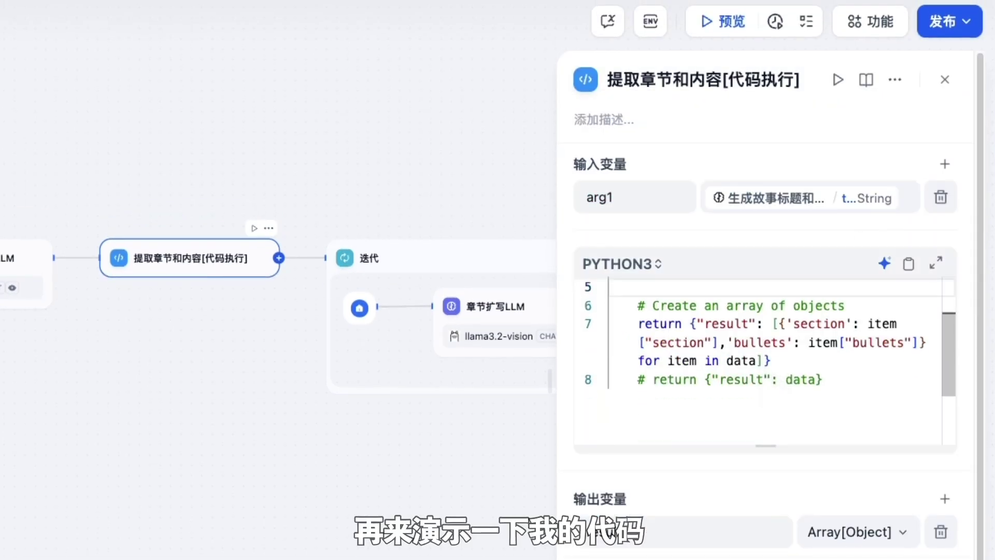
Comment out the list-comprehension return statement in the Python code and activate return {"result": data} instead
scroll(787, 381, "up", 2)
left_click_drag(773, 366, 609, 328)
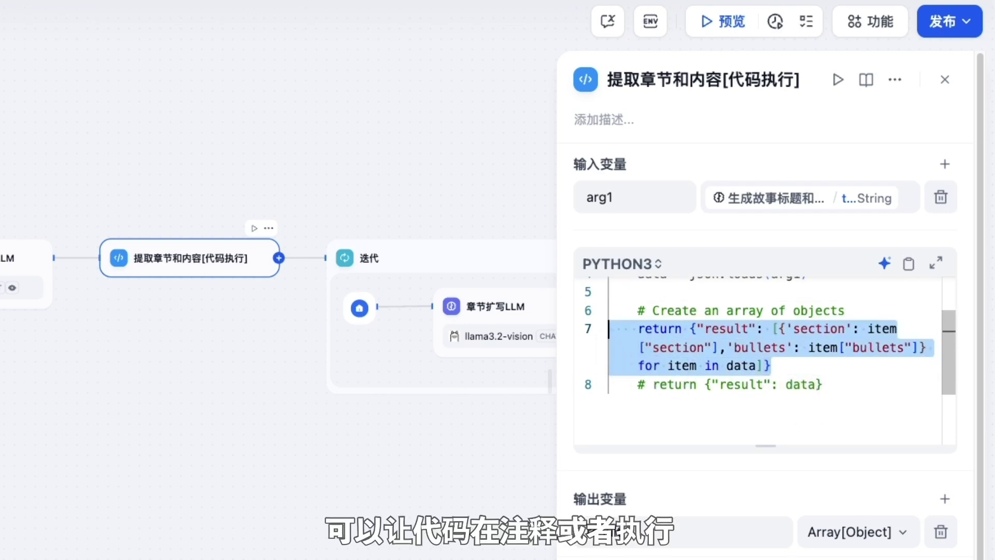
key("ctrl+slash")
left_click(858, 399)
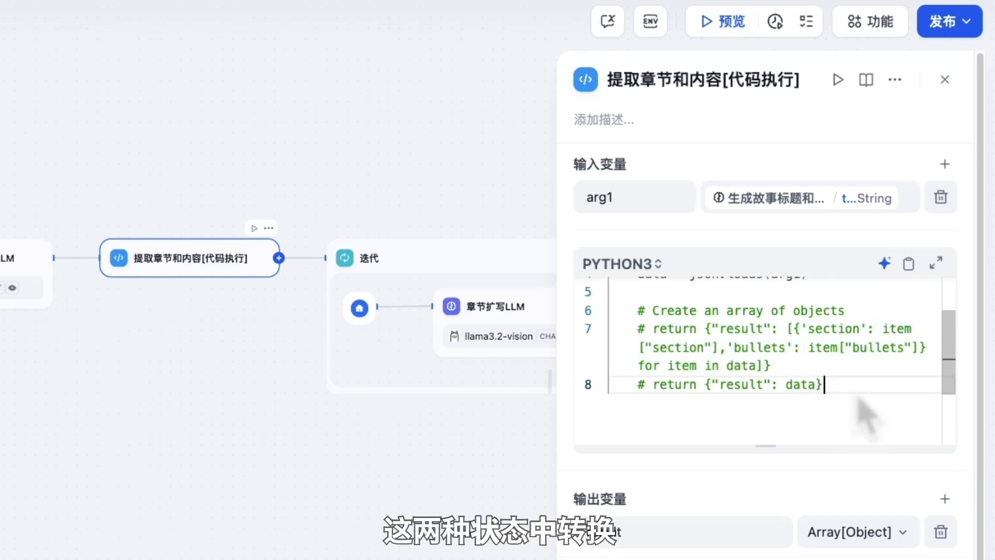
key("ctrl+slash")
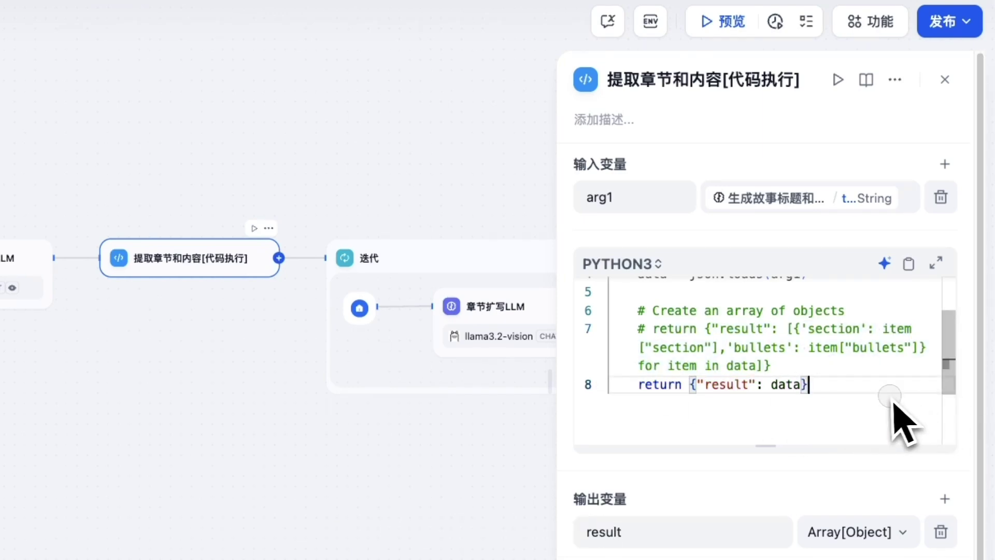
Test-run 提取章节和内容[代码执行] with the two-section arg1 list, examine its input and result output, and close the test run
scroll(895, 422, "up", 3)
left_click(838, 79)
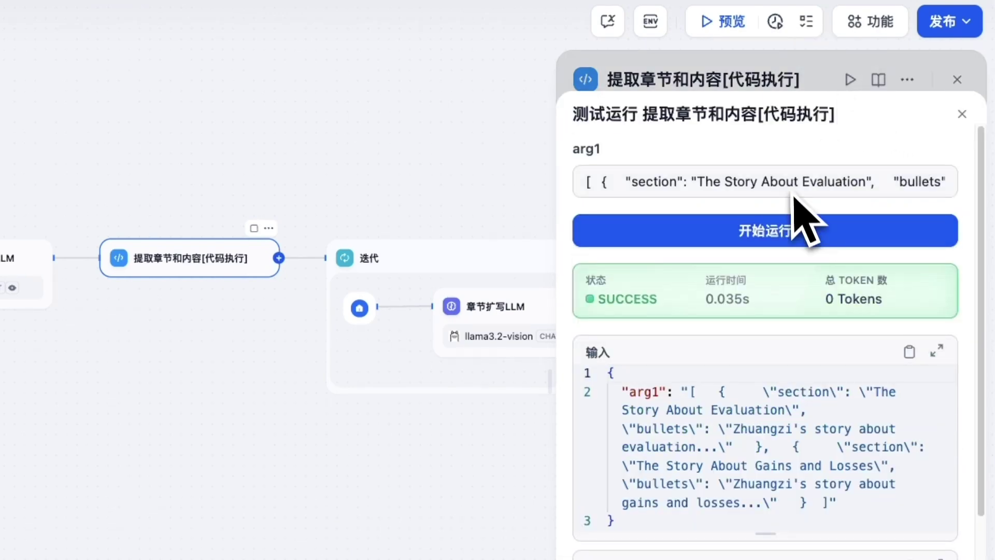
left_click(809, 239)
scroll(972, 423, "down", 5)
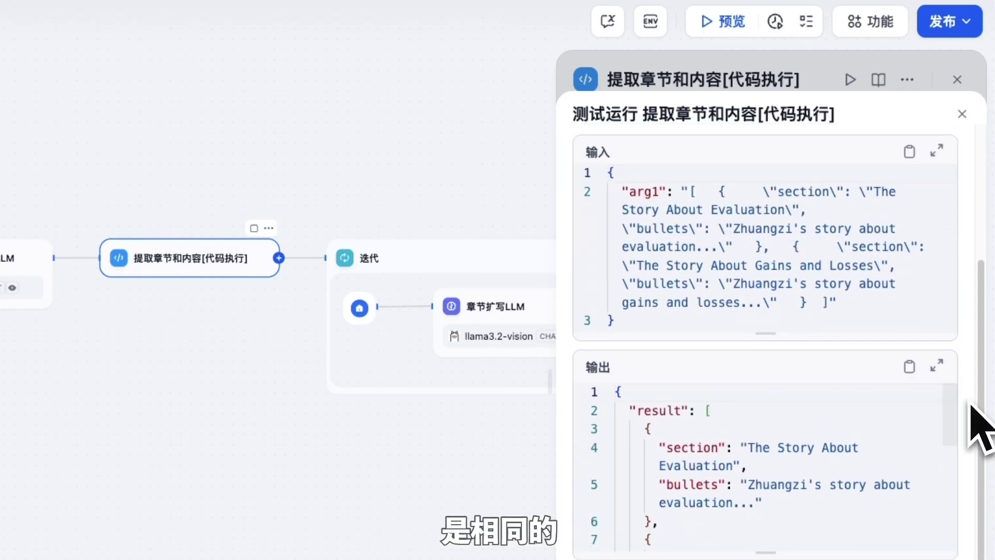
scroll(859, 473, "down", 2)
scroll(777, 430, "up", 1)
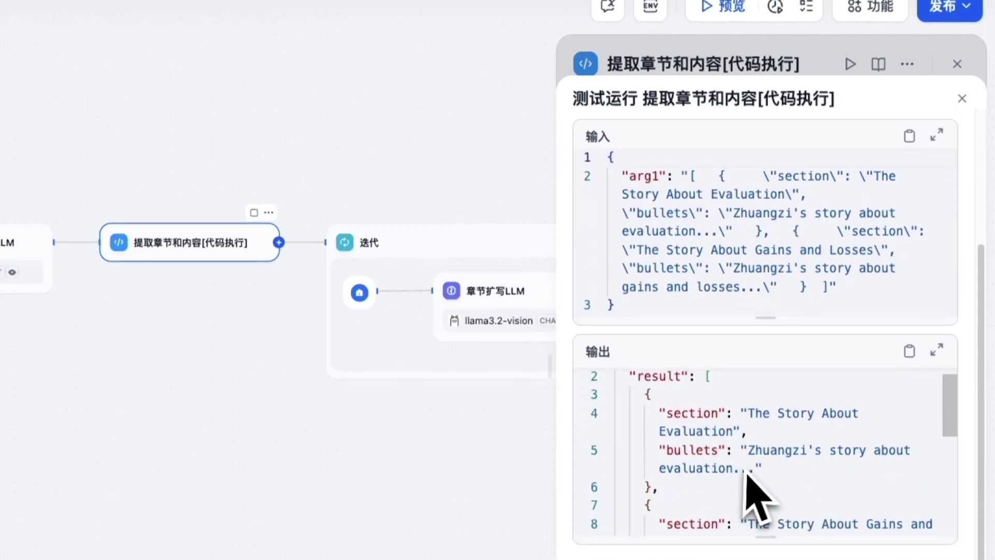
scroll(764, 513, "down", 3)
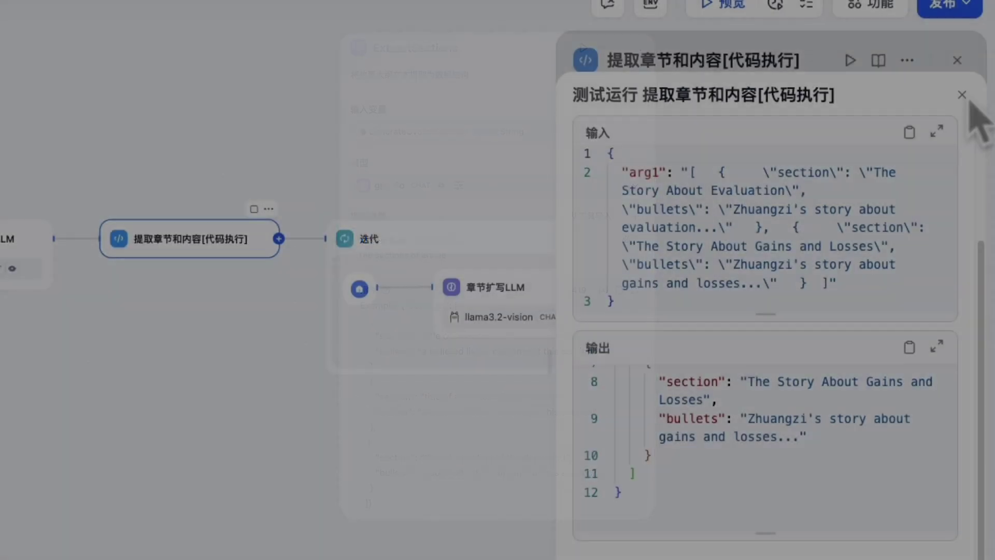
left_click(961, 94)
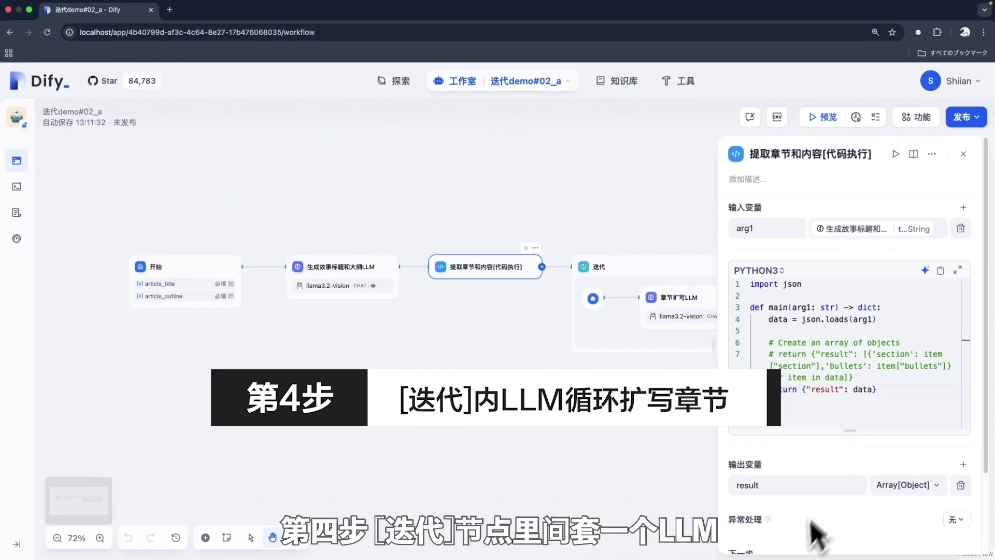
Review the input and output variables of the 迭代 node and the system and user prompts of 章节扩写LLM
left_click(964, 155)
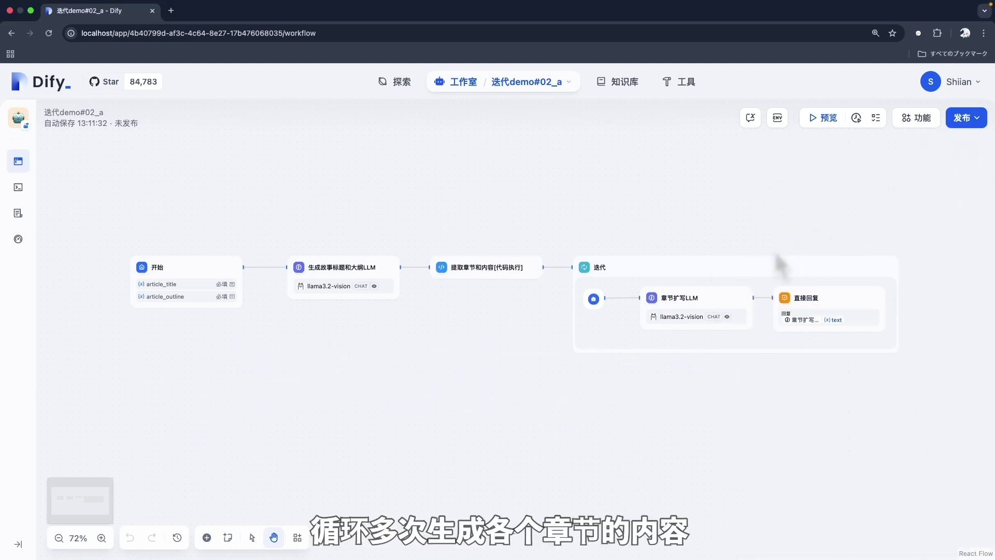
left_click(616, 284)
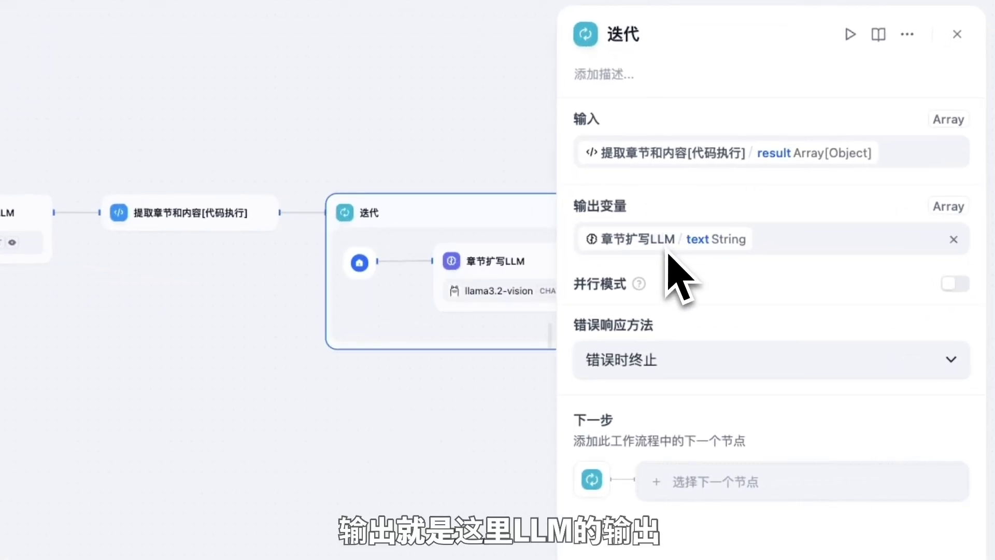
left_click(505, 275)
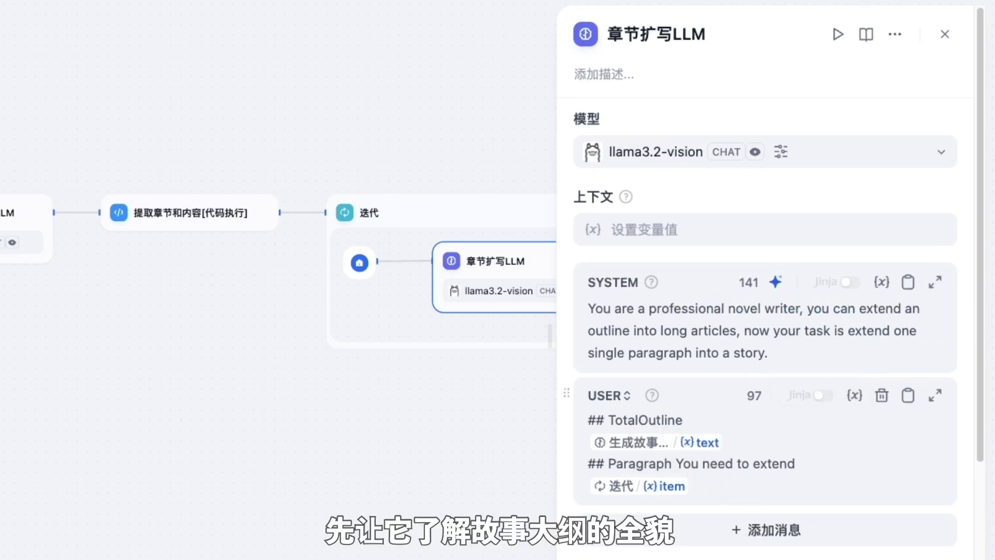
left_click(739, 453)
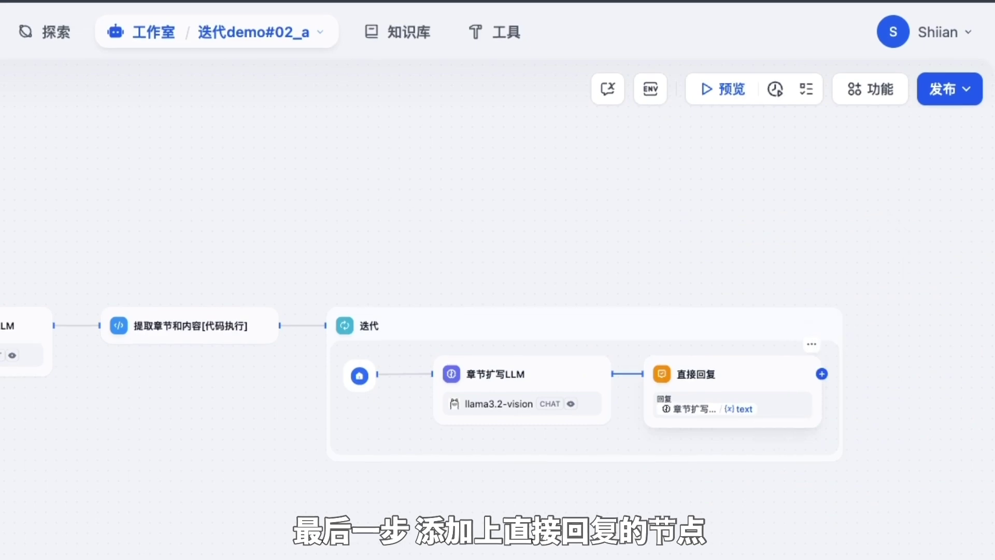
Insert a "######" heading line with the current iteration's index variable above the 章节扩写LLM text in the 直接回复 reply
left_click(766, 417)
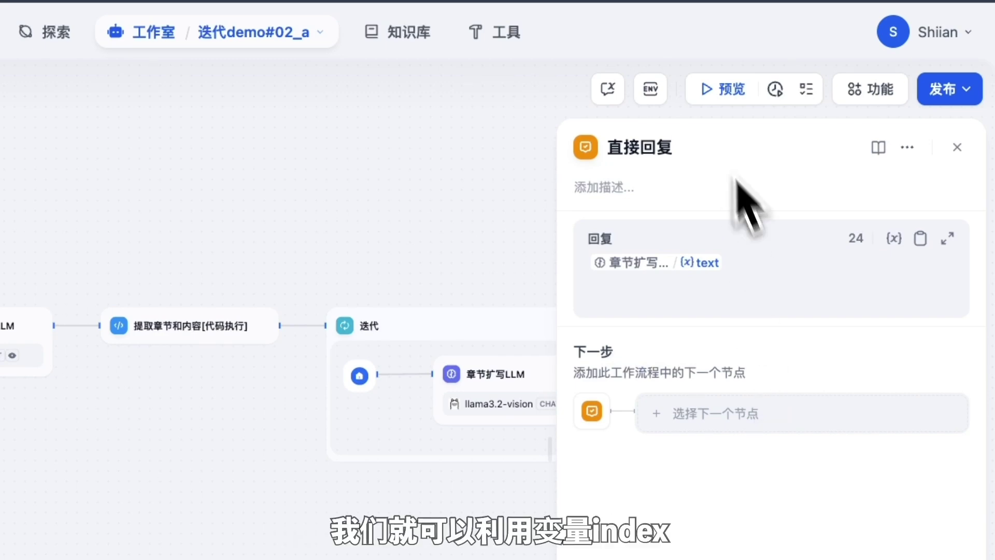
left_click(778, 273)
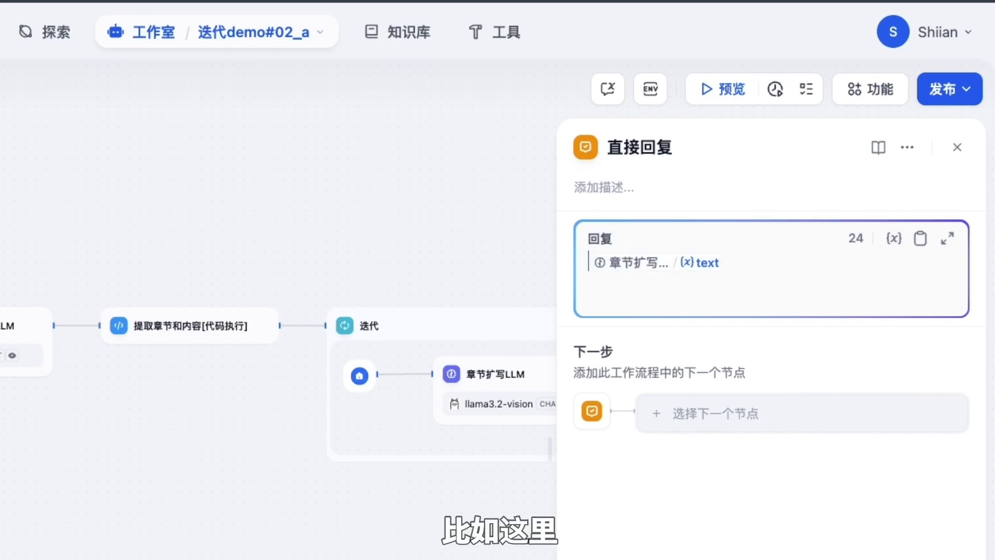
key("Return")
type("/i")
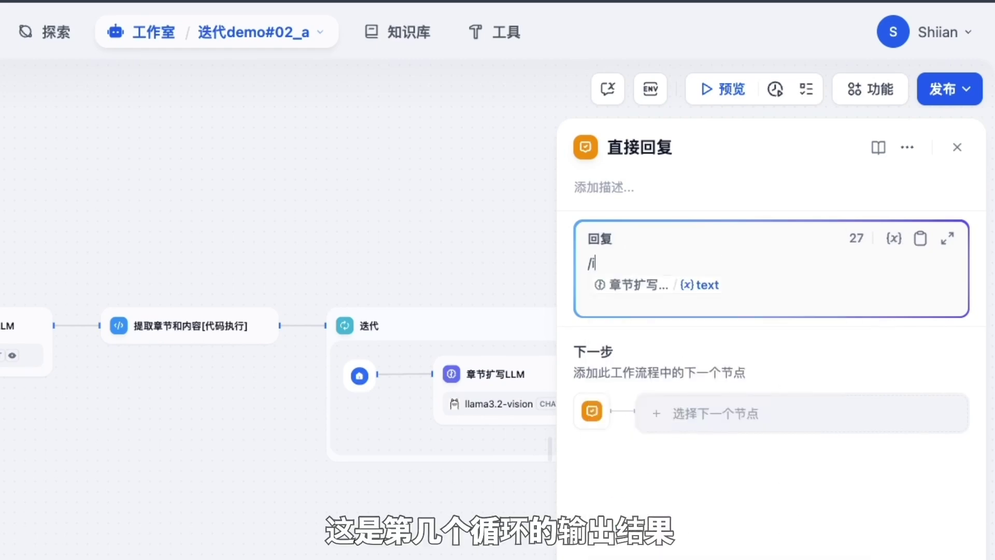
key("BackSpace")
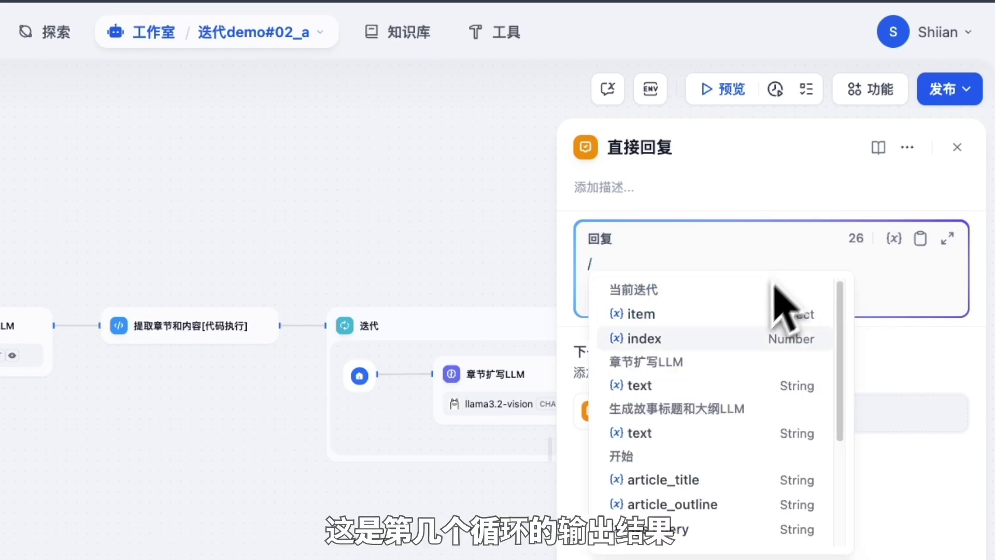
left_click(700, 339)
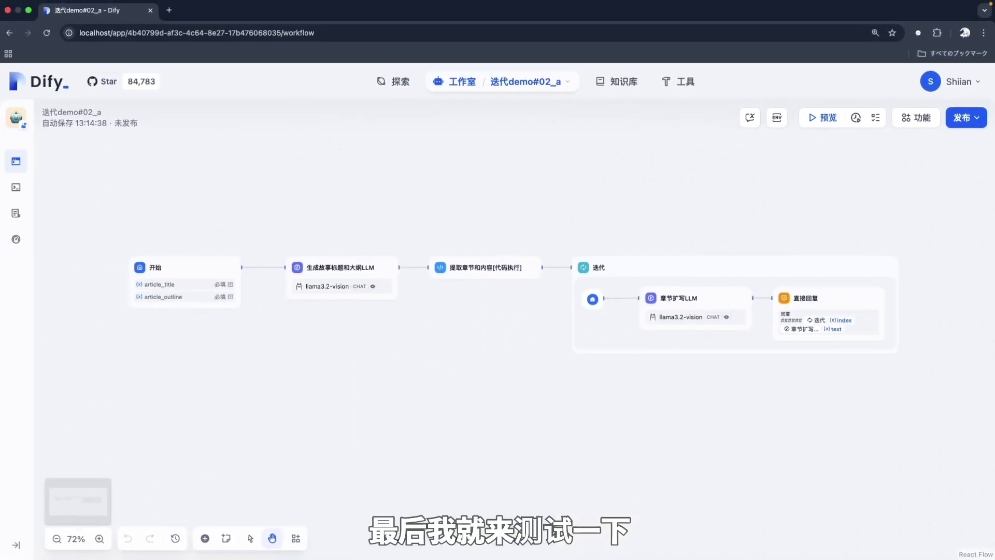
In the preview, enter 故事标题 "The 5 Most Enlightening Stories of Zhuangzi That Healed My Mental Exhaustion" and the 故事大纲 covering gains and losses, dilemmas, choices, and mindset
left_click(748, 89)
left_click(722, 217)
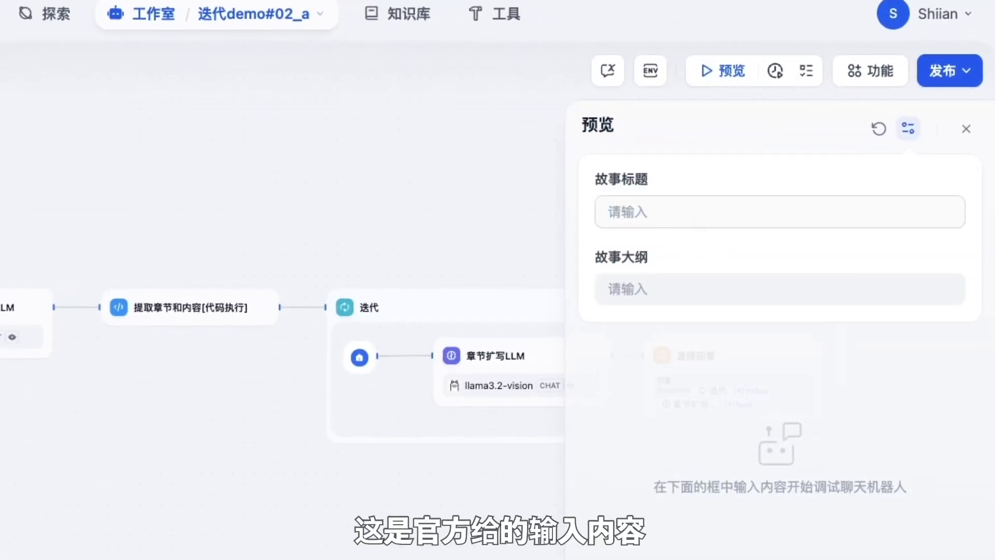
key("ctrl+v")
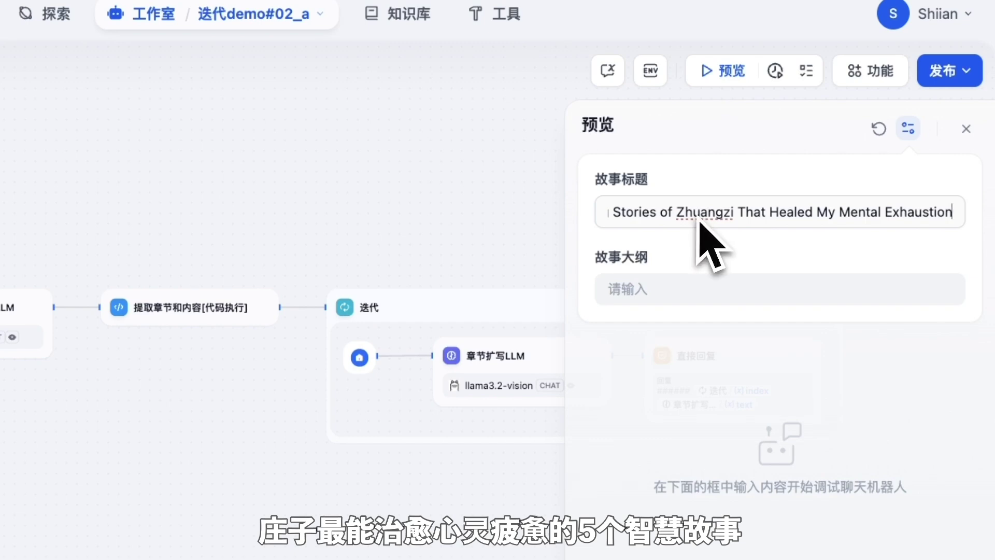
left_click(631, 289)
key("ctrl+v")
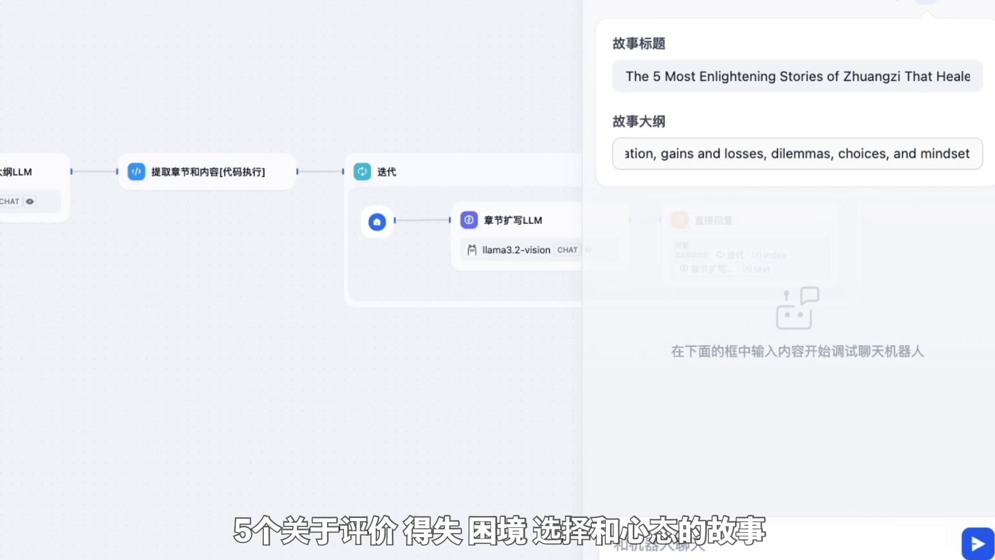
Start the story generation by sending the chat message "run" in the preview
left_click(726, 544)
type("run")
key("Return")
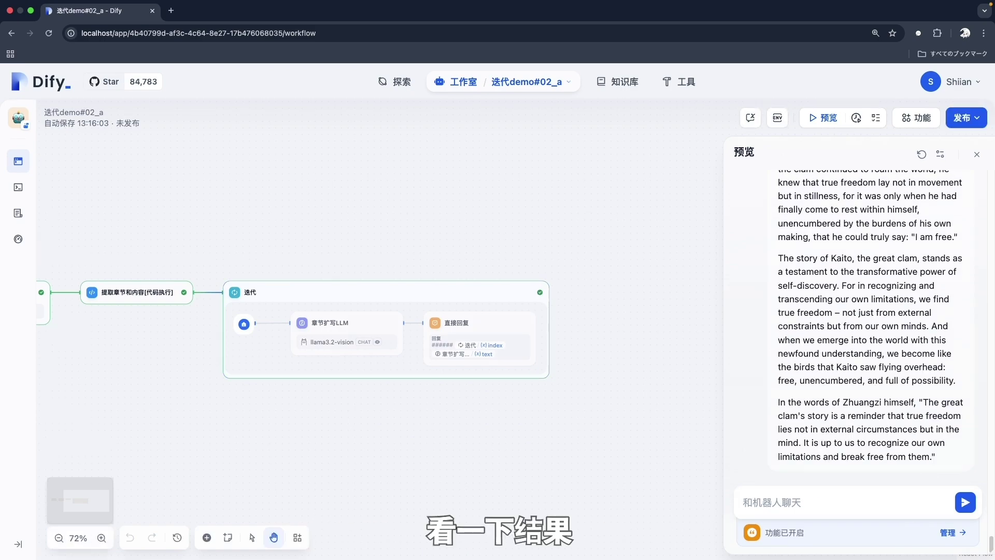
Read through the generated reply chapter by chapter, checking the index markers 0 to 4, and return to its beginning
scroll(871, 321, "up", 15)
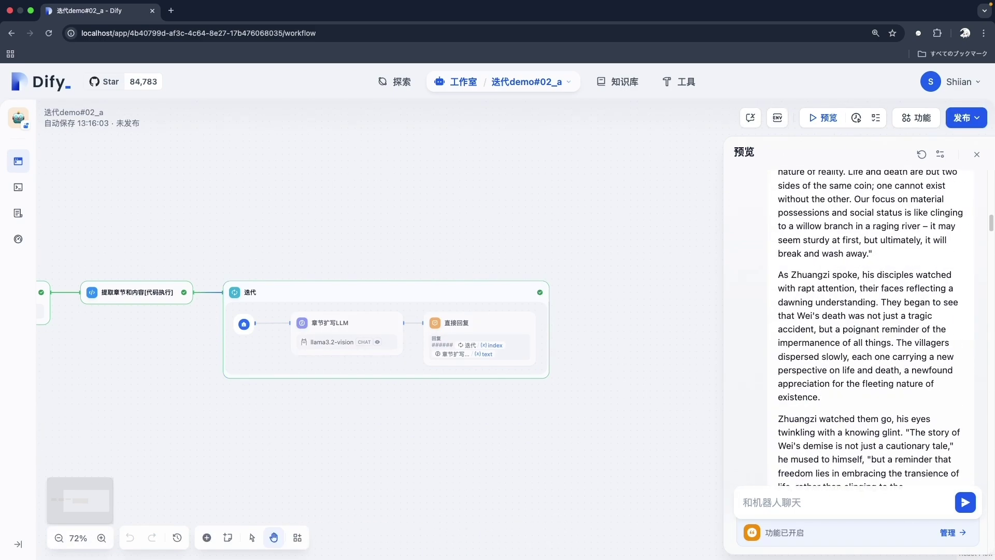
scroll(933, 409, "up", 10)
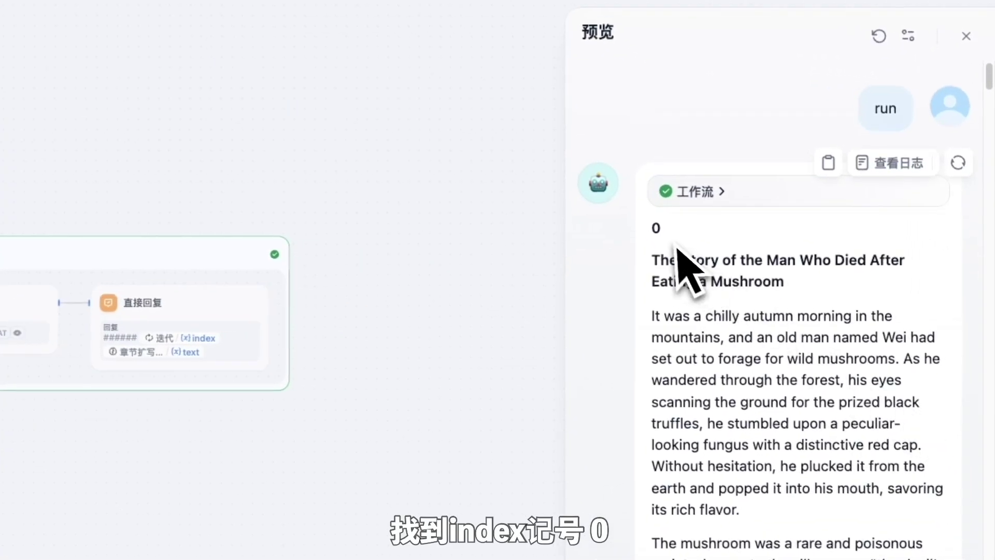
scroll(829, 340, "down", 10)
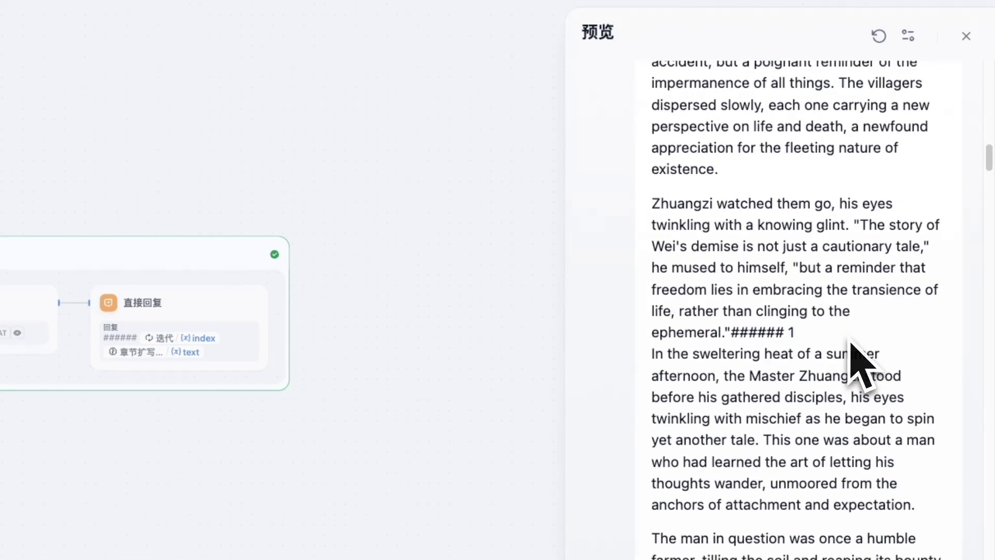
scroll(860, 362, "down", 2)
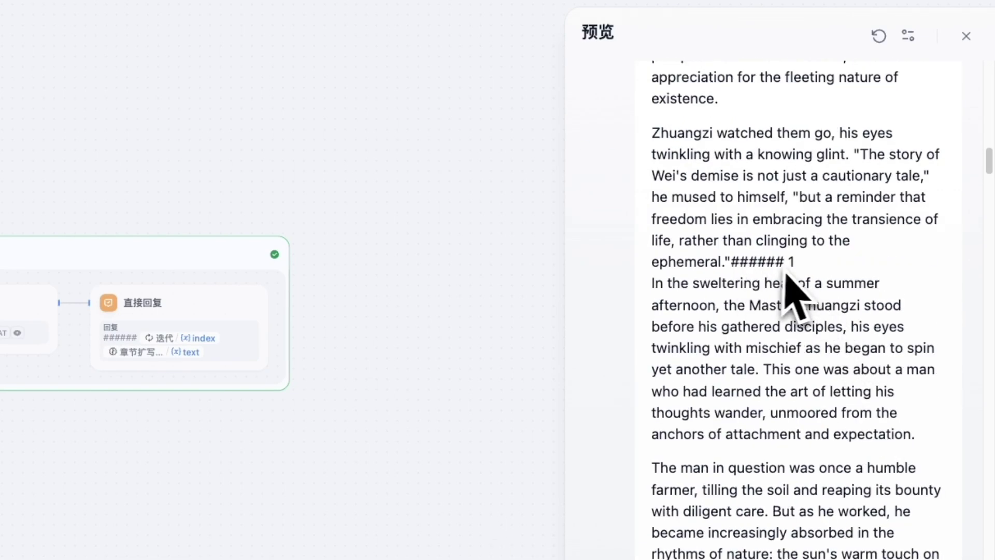
scroll(785, 280, "down", 20)
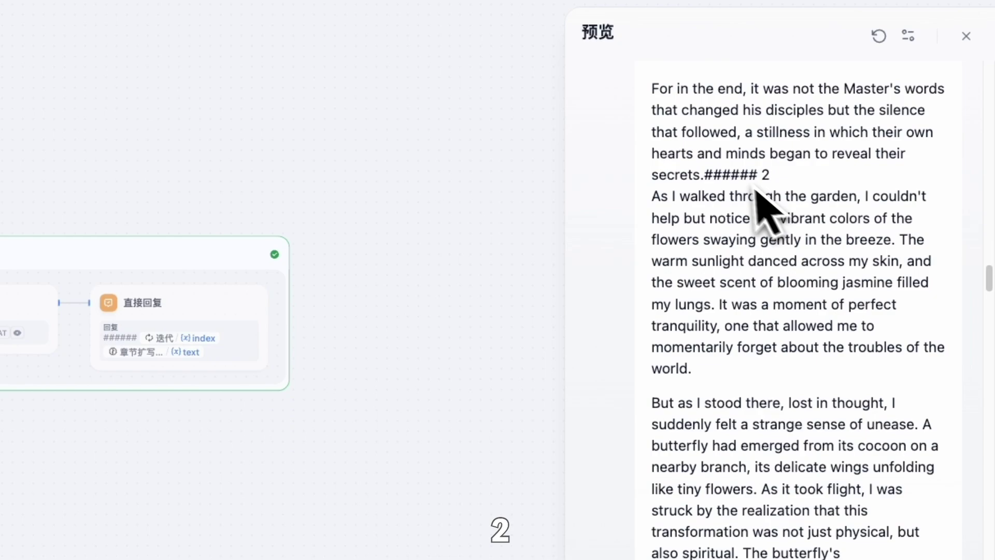
scroll(887, 324, "down", 20)
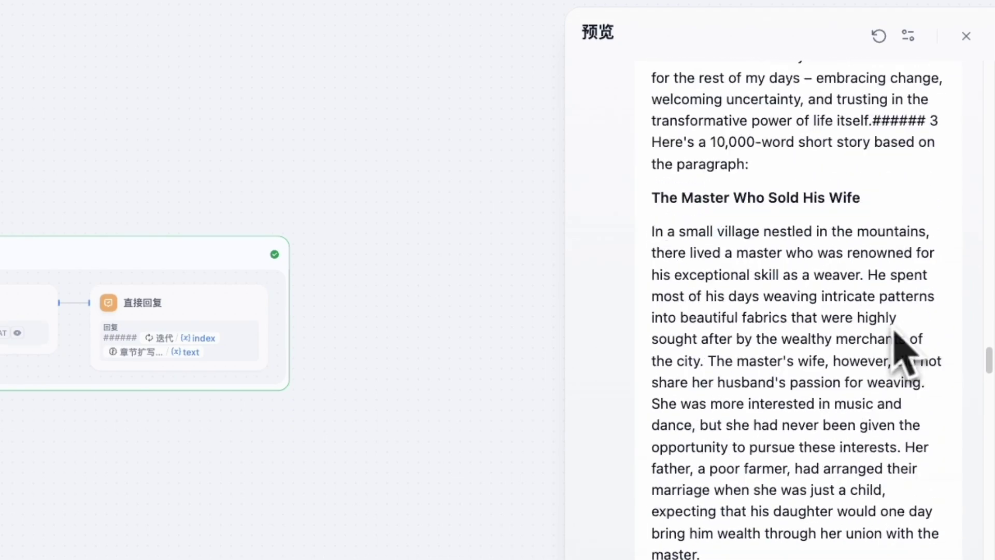
scroll(866, 316, "down", 20)
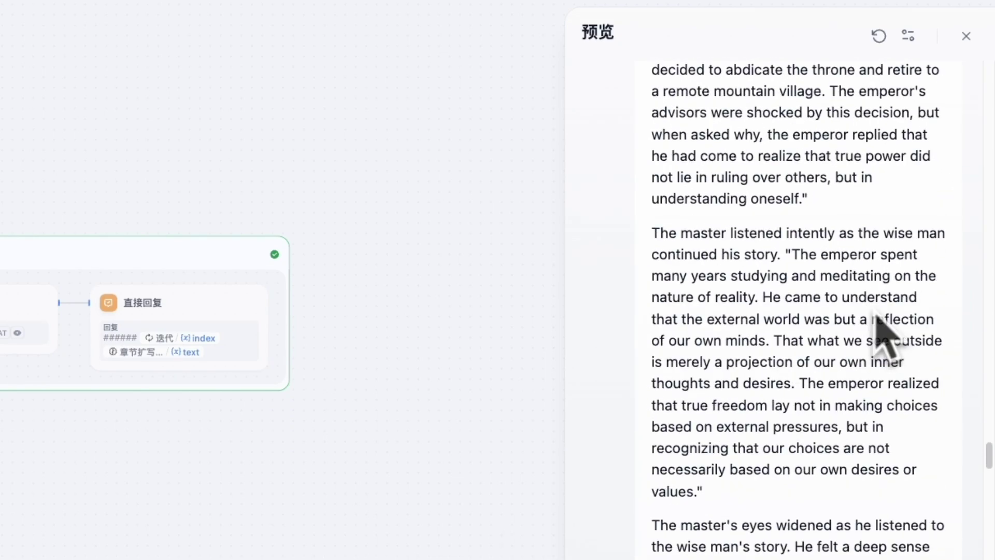
scroll(867, 327, "down", 5)
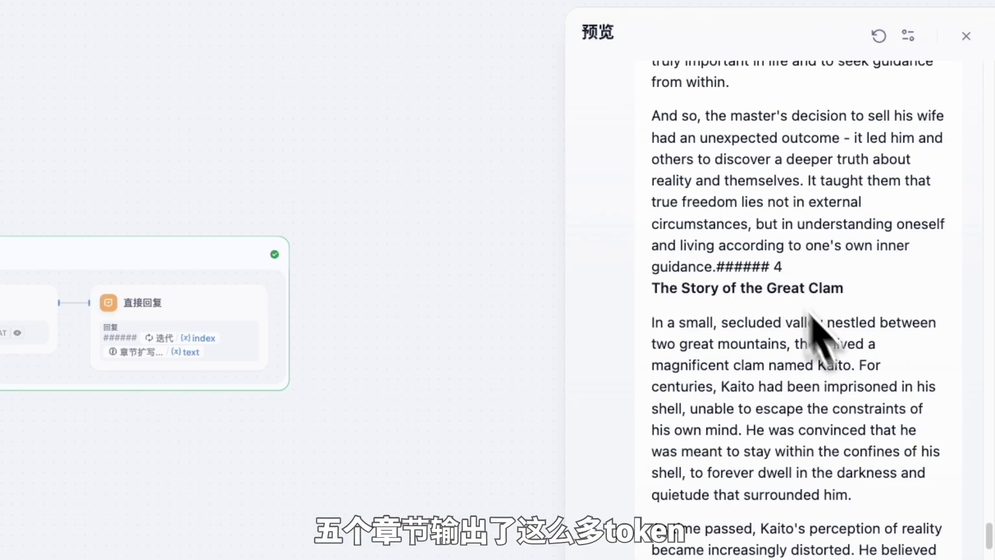
scroll(798, 311, "up", 20)
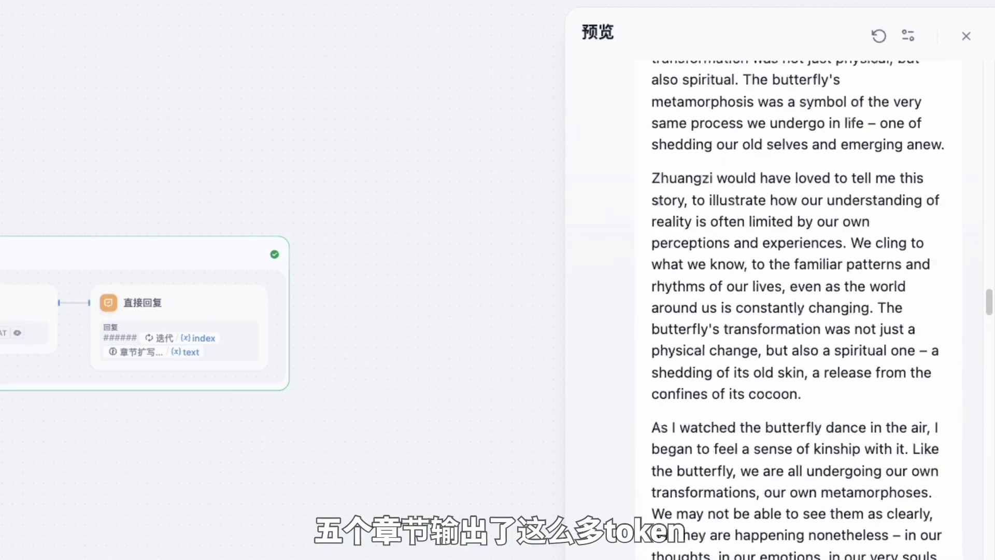
scroll(798, 311, "up", 20)
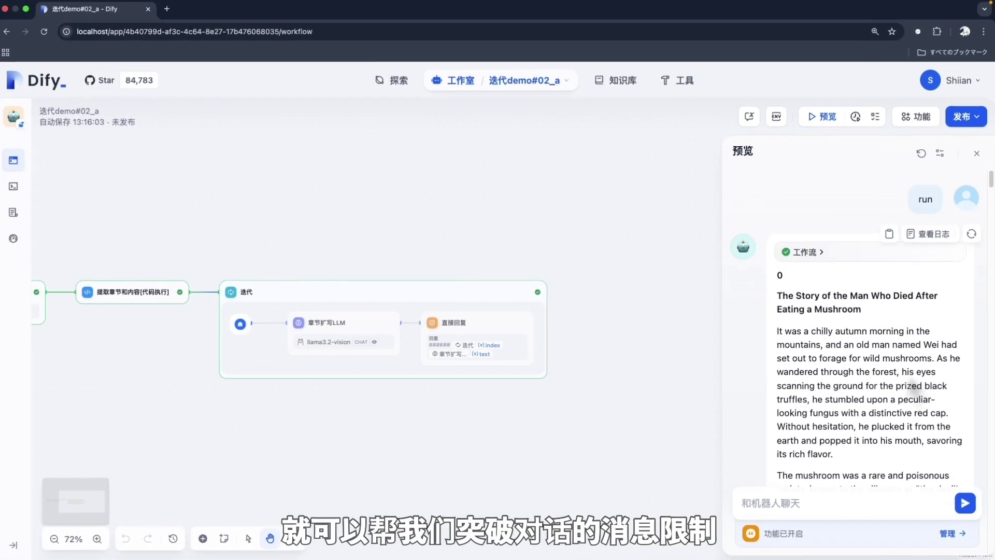
Expand the reply's 工作流 run details and examine the input and result output of 提取章节和内容[代码执行]
left_click(833, 251)
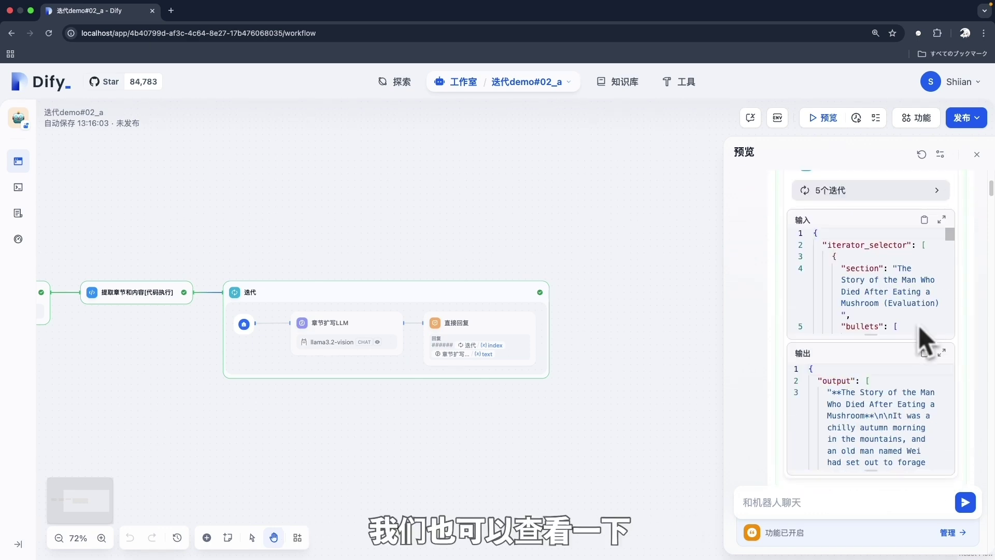
scroll(924, 339, "up", 4)
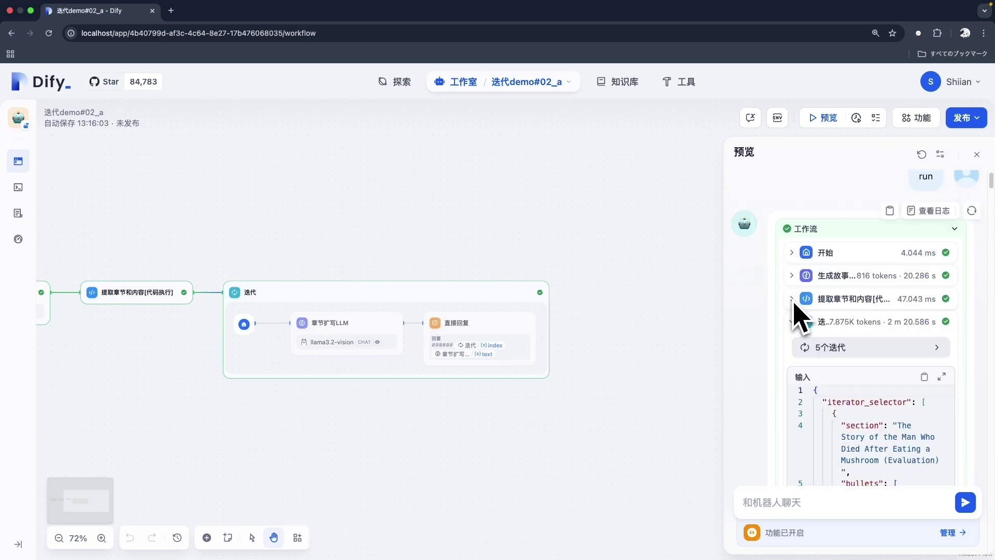
left_click(792, 299)
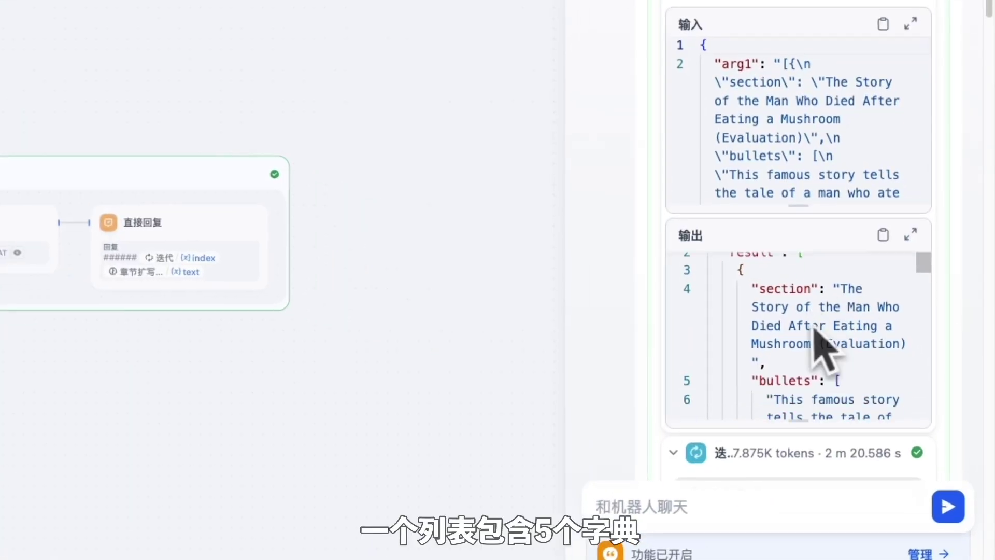
scroll(808, 311, "up", 2)
left_click(816, 295)
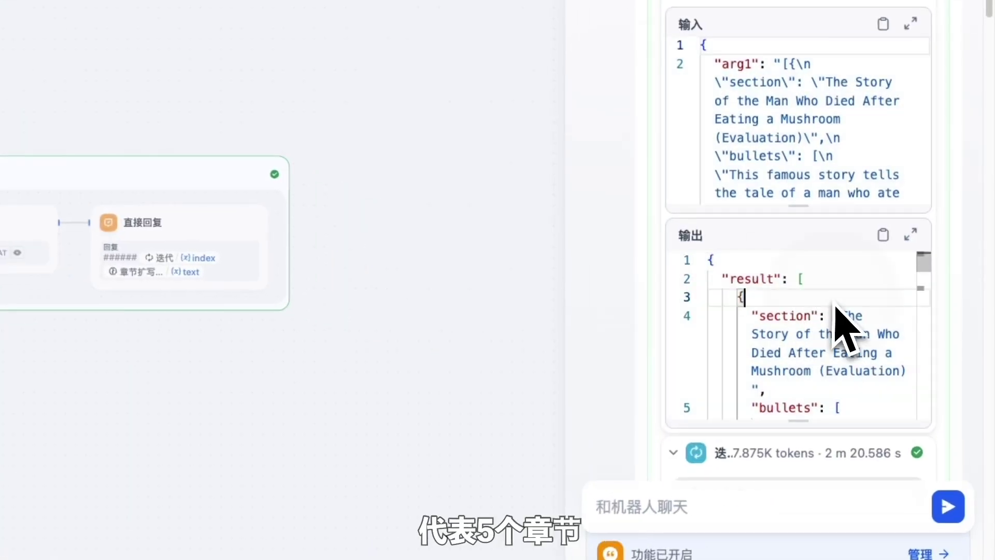
Look through the chapter sections and bullets in the result output of 提取章节和内容[代码执行], from the first chapter to the last
scroll(850, 342, "down", 2)
scroll(861, 366, "down", 10)
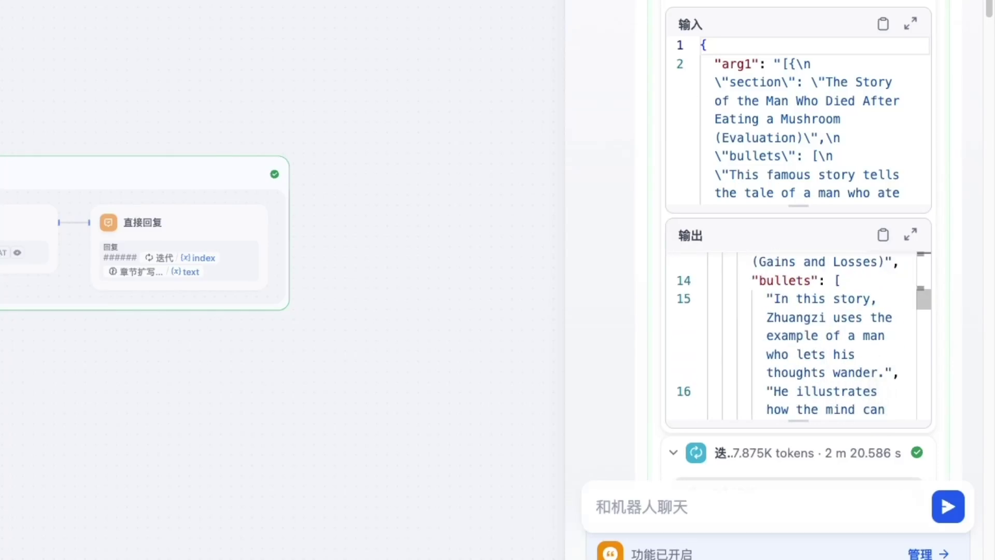
scroll(857, 356, "down", 12)
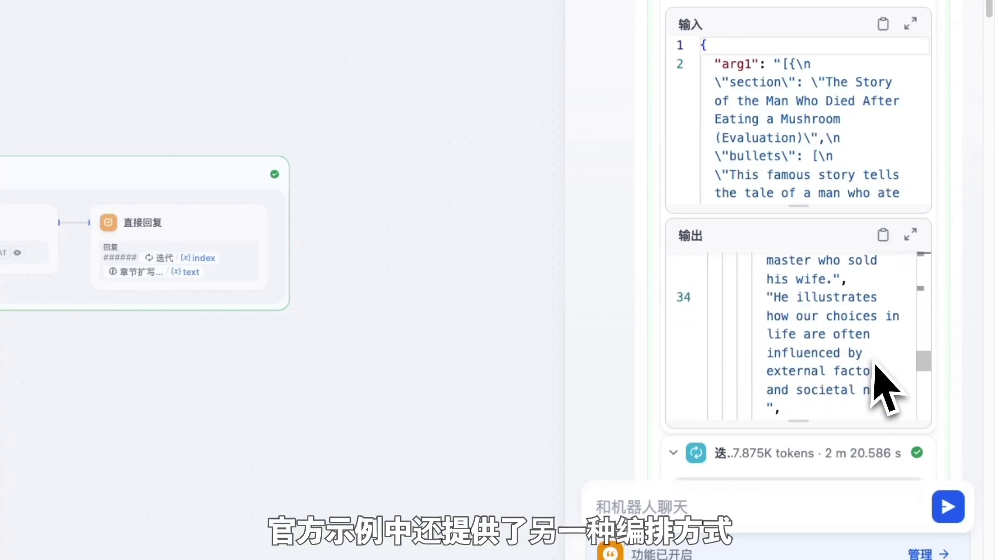
scroll(793, 321, "down", 3)
scroll(801, 329, "up", 2)
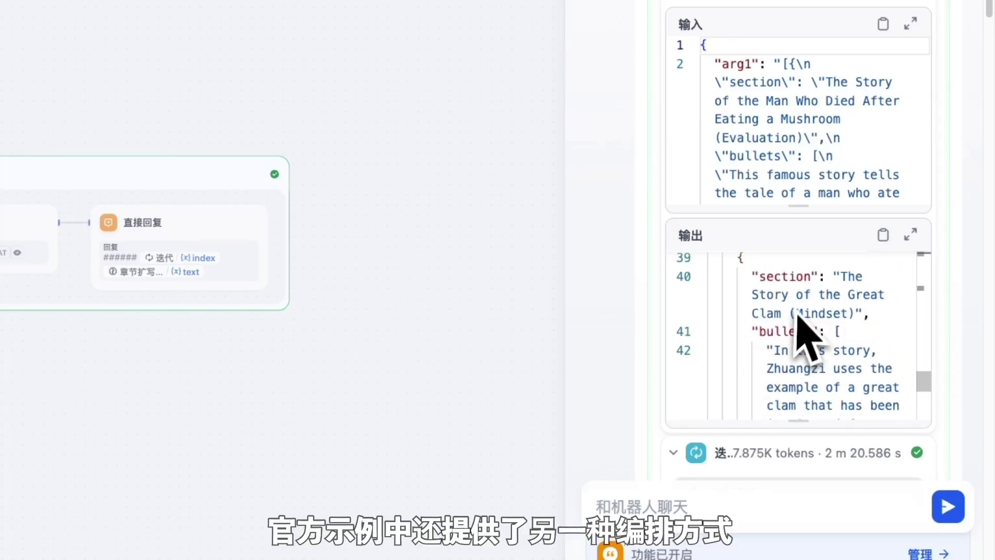
scroll(845, 365, "down", 6)
scroll(865, 376, "down", 5)
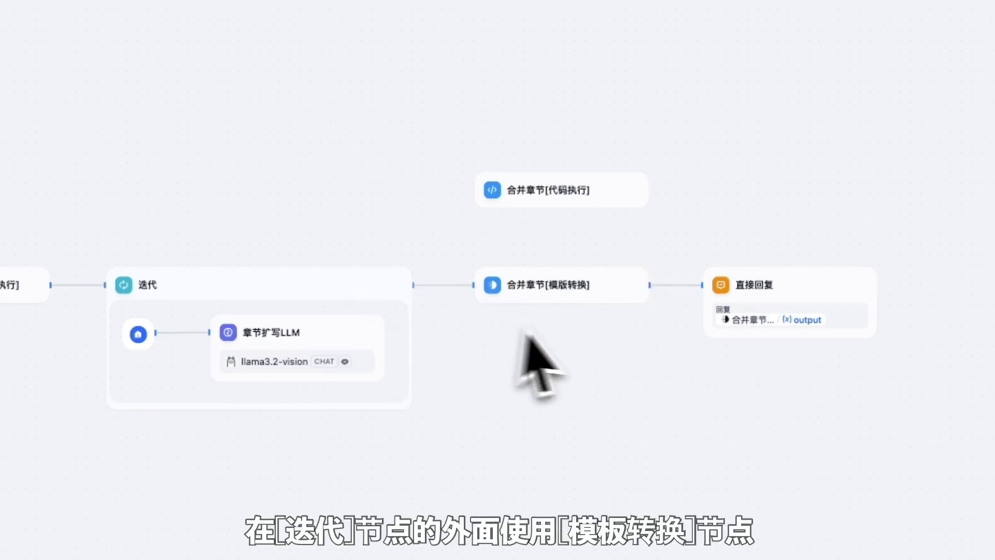
Examine the Jinja2 join template in 合并章节[模版转换] and the equivalent Python code in 合并章节[代码执行]
left_click(591, 300)
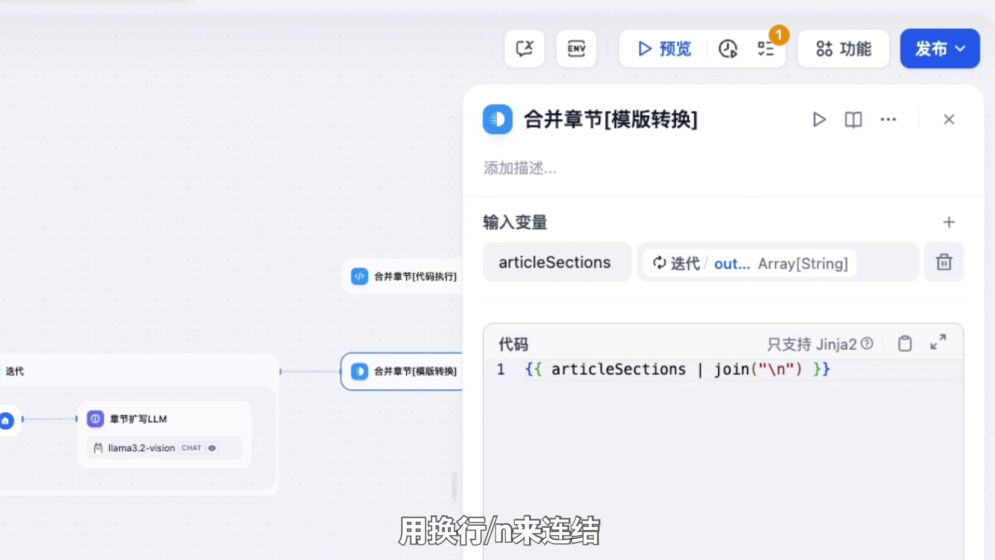
left_click(822, 370)
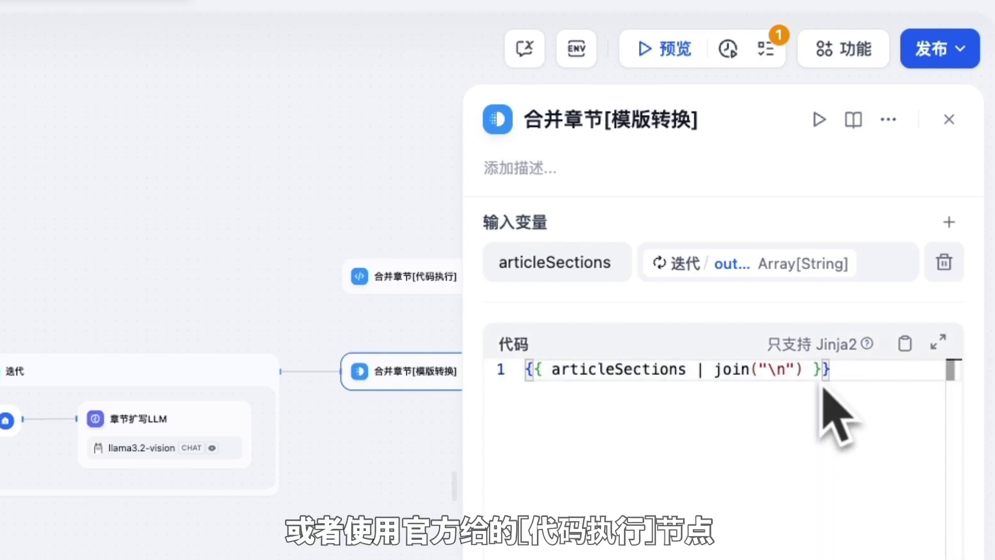
left_click(409, 277)
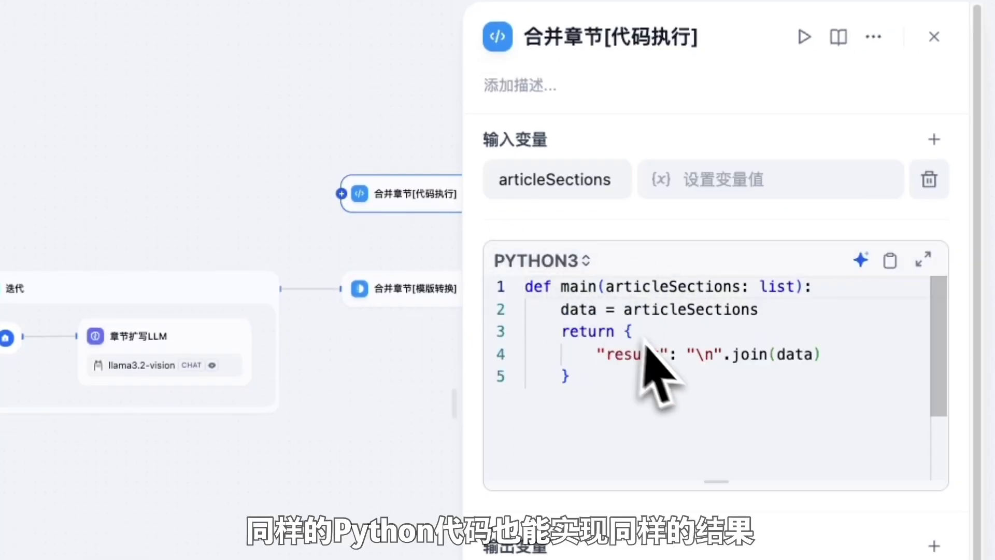
left_click(679, 417)
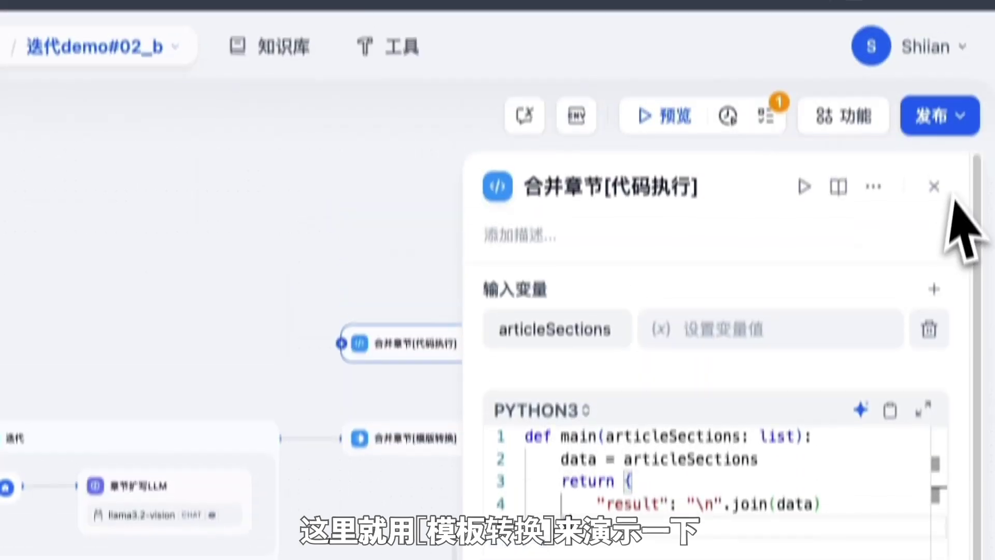
left_click(934, 187)
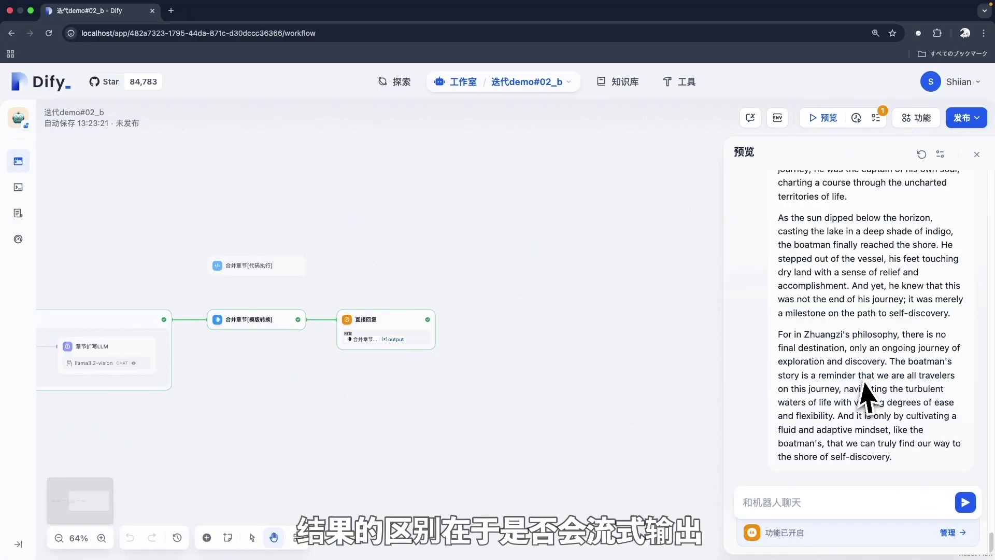
Read through the merged story reply in the preview of 迭代demo#02_b, back towards its beginning and down again
scroll(914, 417, "up", 20)
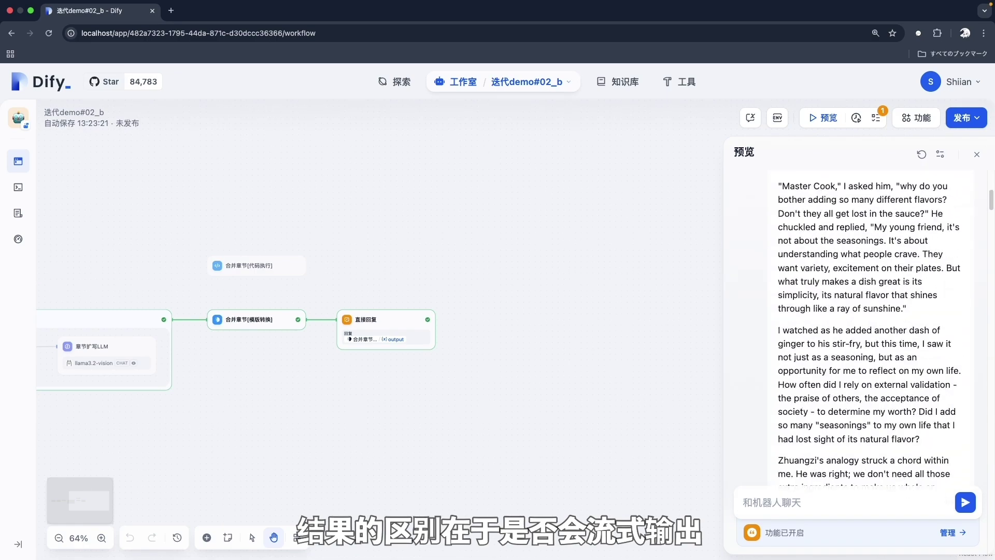
scroll(822, 299, "up", 6)
scroll(946, 303, "down", 10)
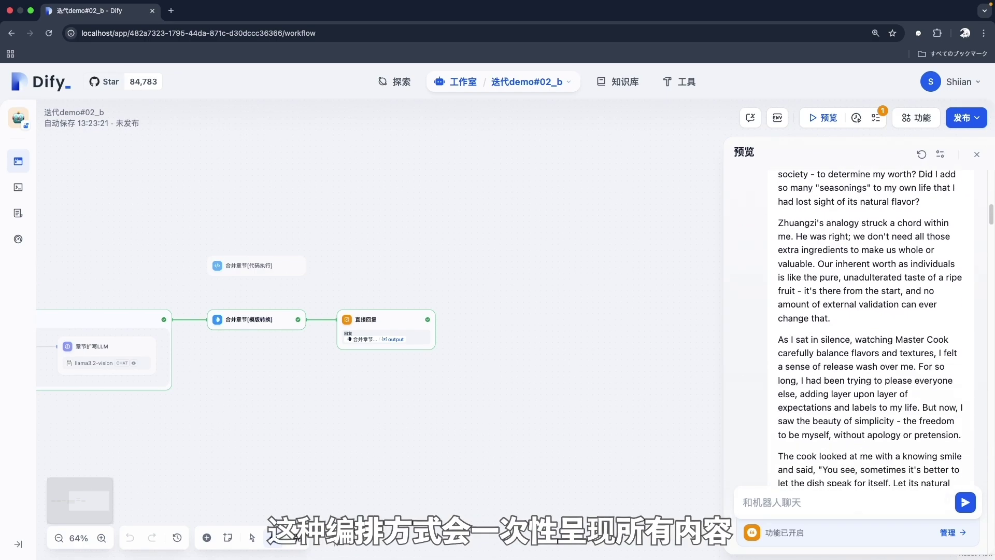
scroll(870, 327, "down", 20)
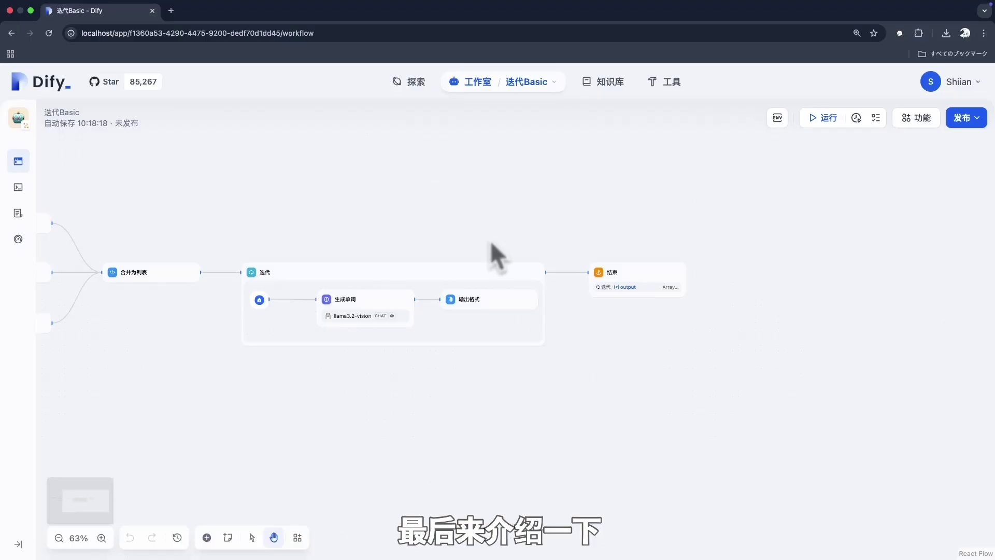
Enable 并行模式 for the 迭代 node in the 迭代Basic workflow and view the option's explanation
left_click(493, 283)
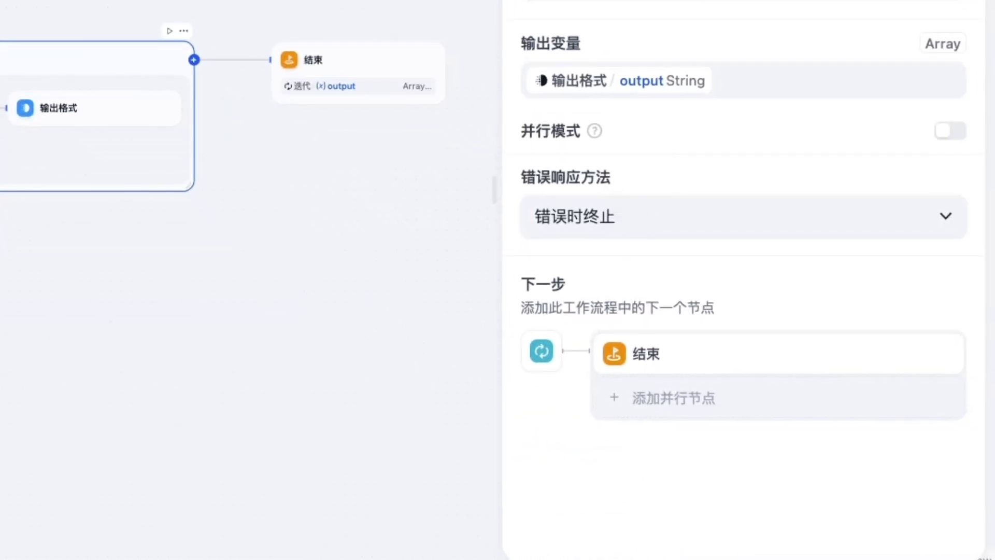
left_click(948, 130)
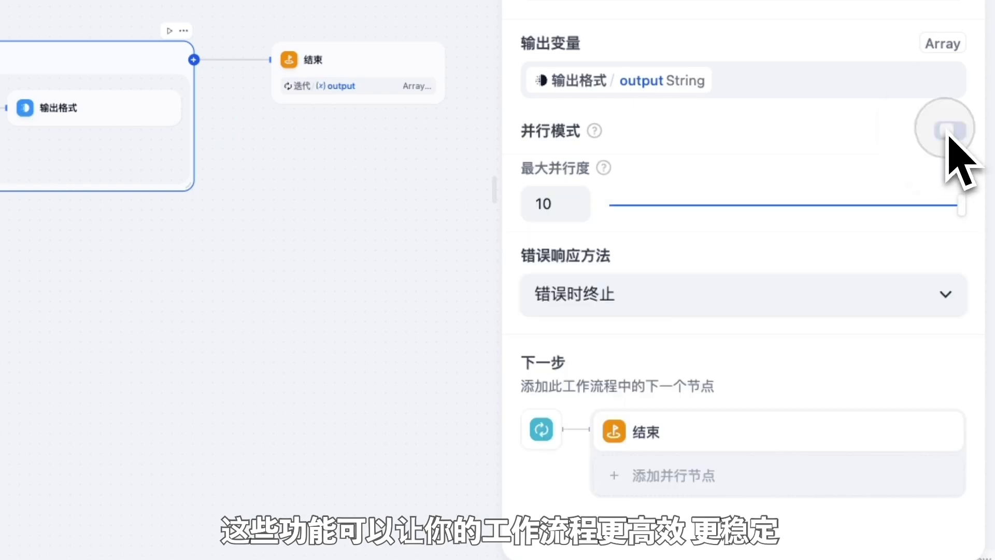
mouse_move(593, 145)
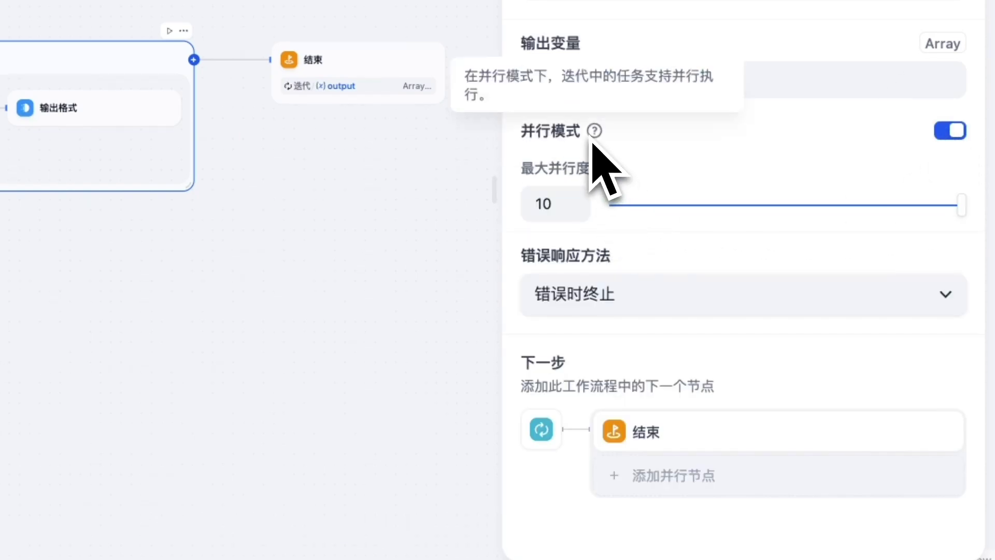